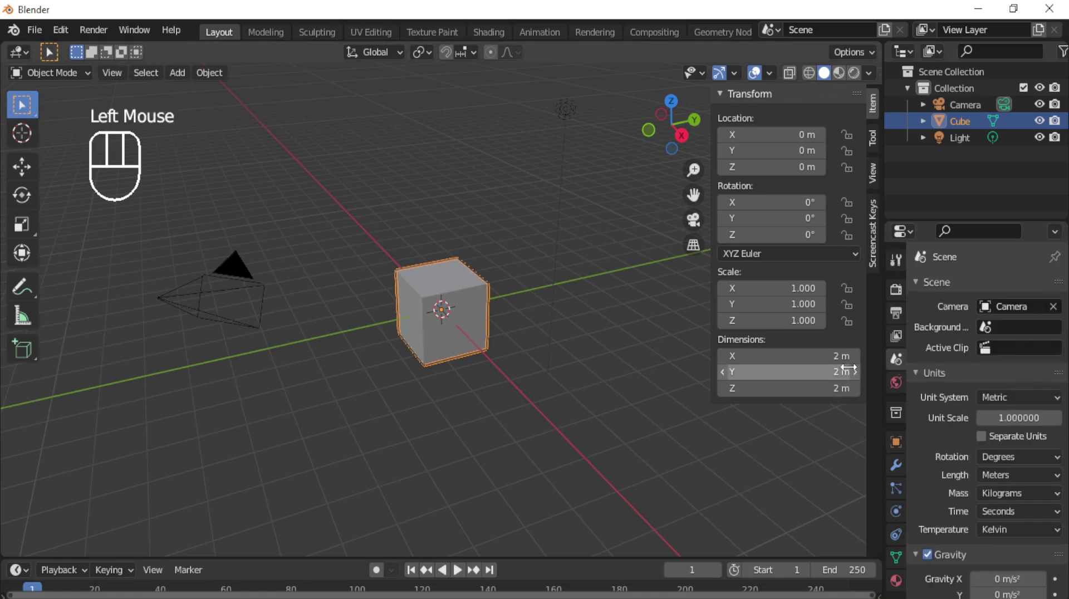
# - Set the scene's length unit to Centimeters
pyautogui.click(1002, 457)
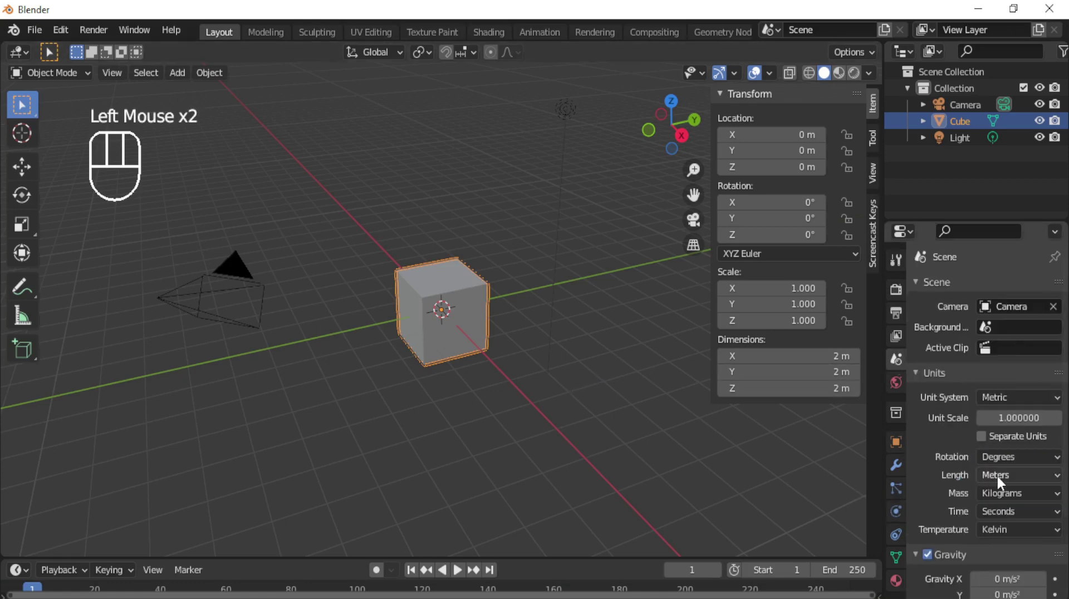
pyautogui.click(997, 475)
pyautogui.click(1005, 401)
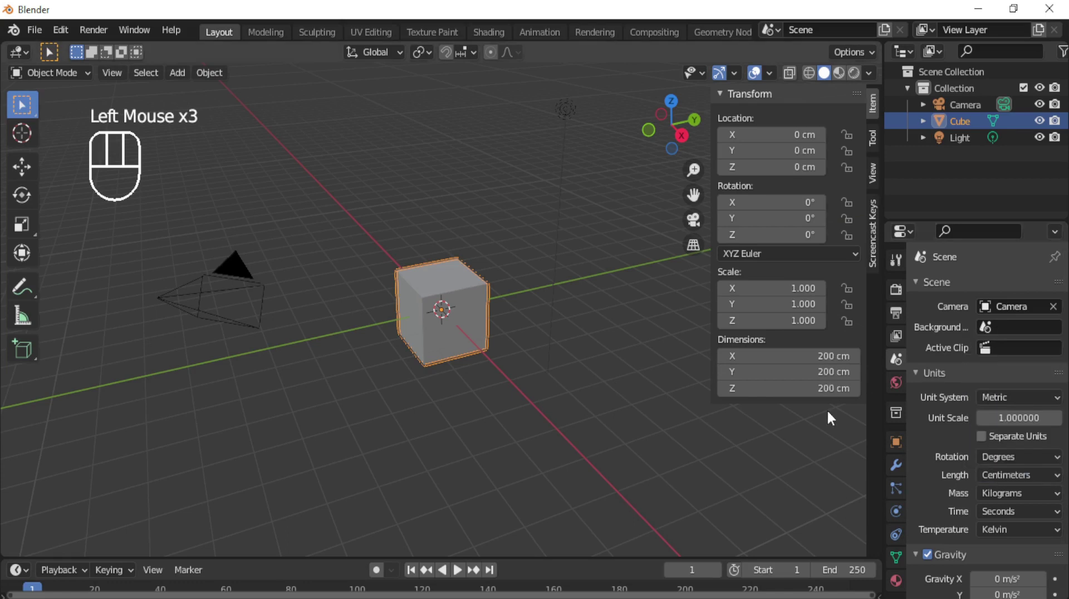
# - Move all of the cube's mesh 100 cm up along Z above its origin
pyautogui.press('Tab')
pyautogui.press('a')
pyautogui.press('g')
pyautogui.press('z')
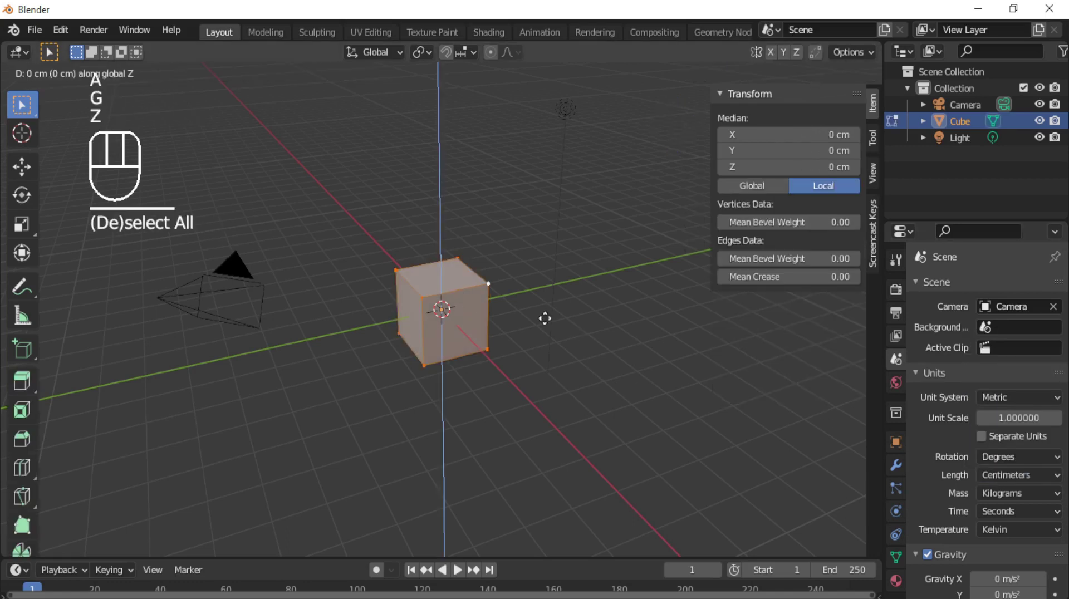
pyautogui.click(540, 293)
pyautogui.doubleClick(205, 502)
pyautogui.write('1')
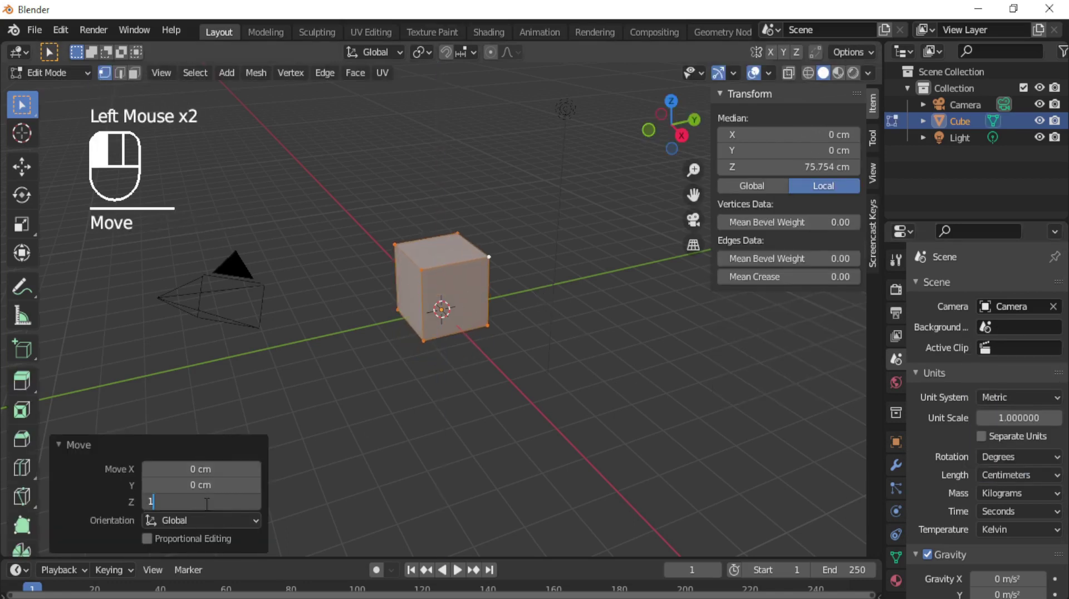
pyautogui.write('00')
pyautogui.press('Return')
pyautogui.press('Tab')
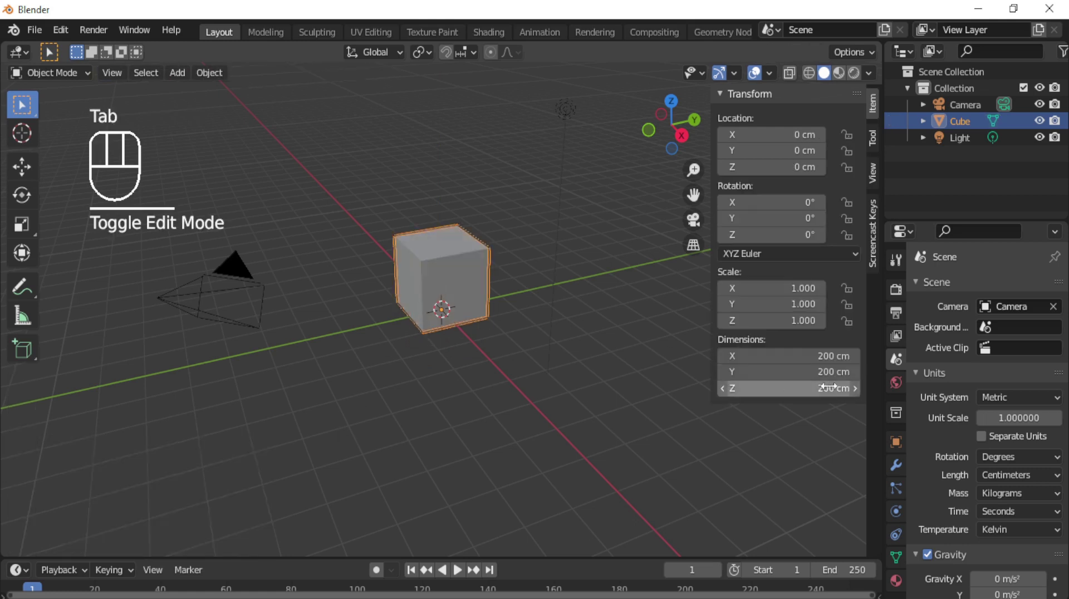
# - Set the cube's dimensions to X 60, Y 4, Z 0.3 cm and frame it in view
pyautogui.click(839, 355)
pyautogui.write('60')
pyautogui.press('Return')
pyautogui.click(819, 371)
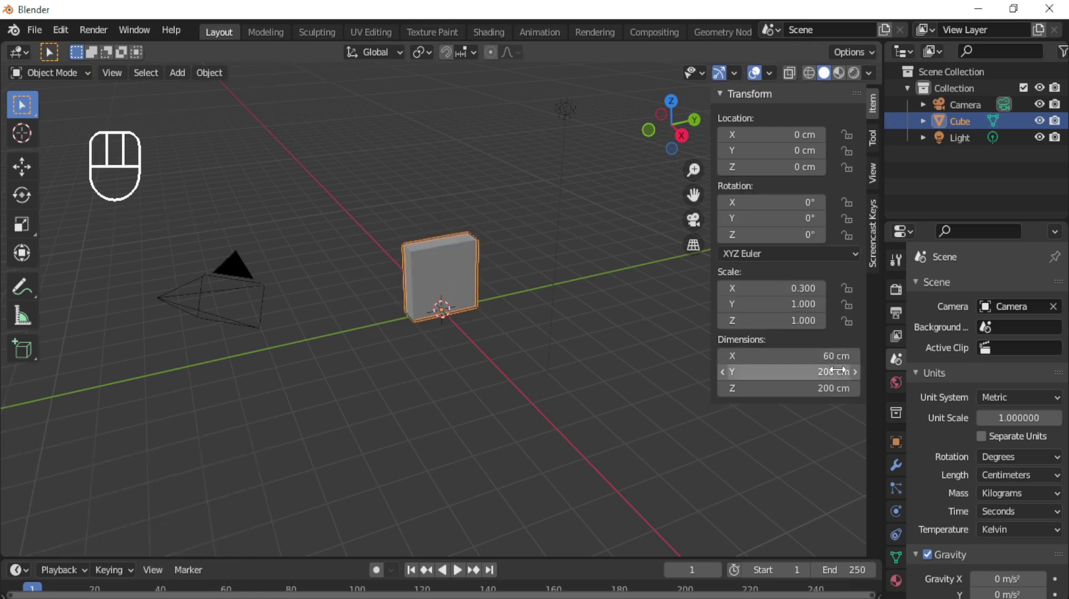
pyautogui.write('4')
pyautogui.press('Tab')
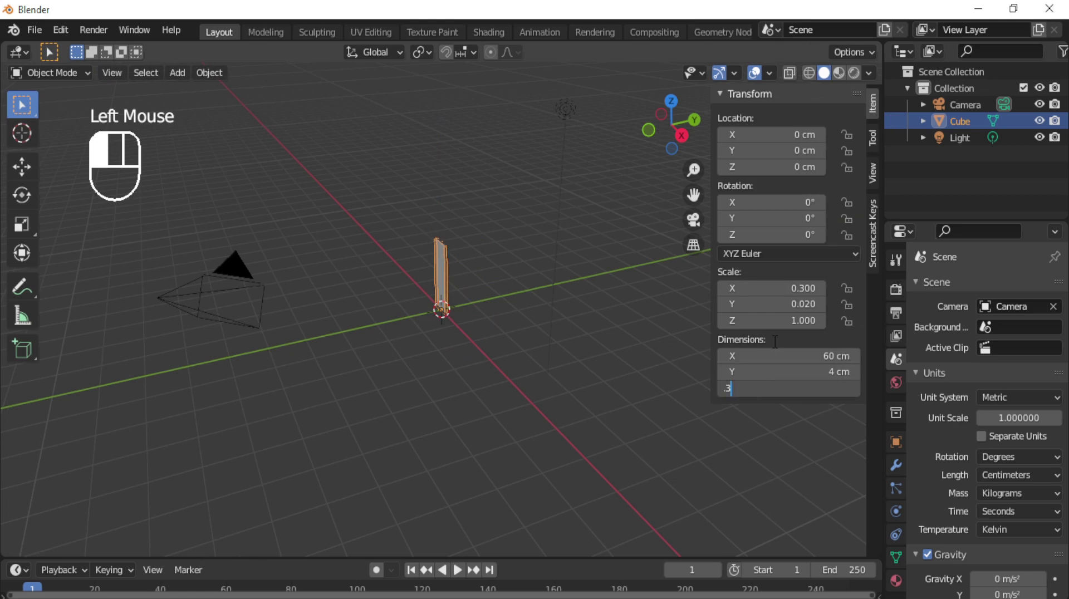
pyautogui.write('.3')
pyautogui.press('Return')
pyautogui.press('KP_Decimal')
pyautogui.moveTo(453, 329); pyautogui.dragTo(522, 418, button='middle')
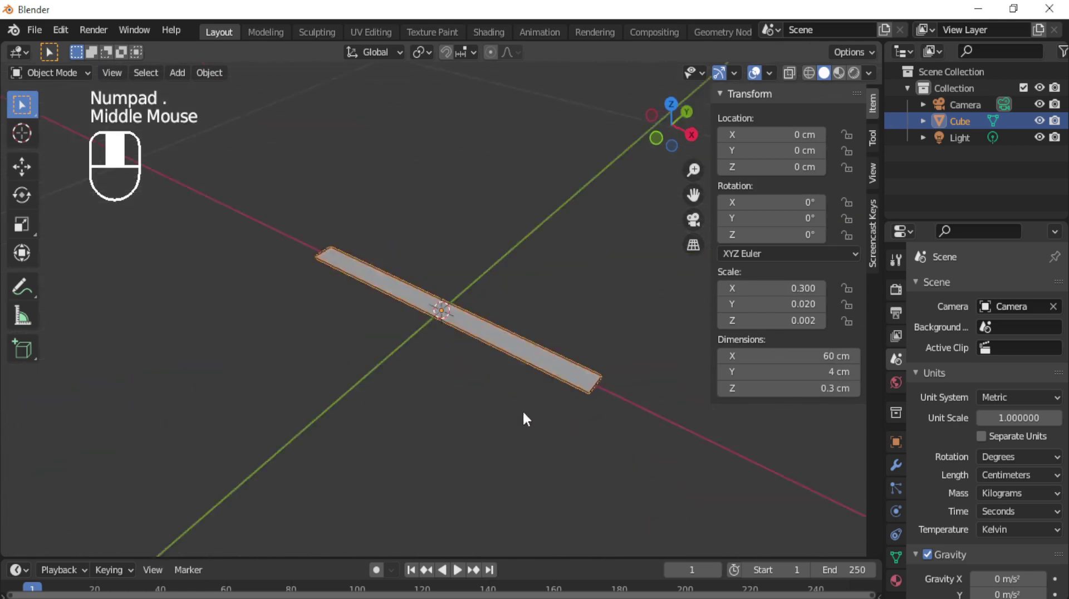
pyautogui.scroll(3, 522, 417)
# - Switch the viewport solid colouring to Random so the slab shows blue
pyautogui.click(868, 73)
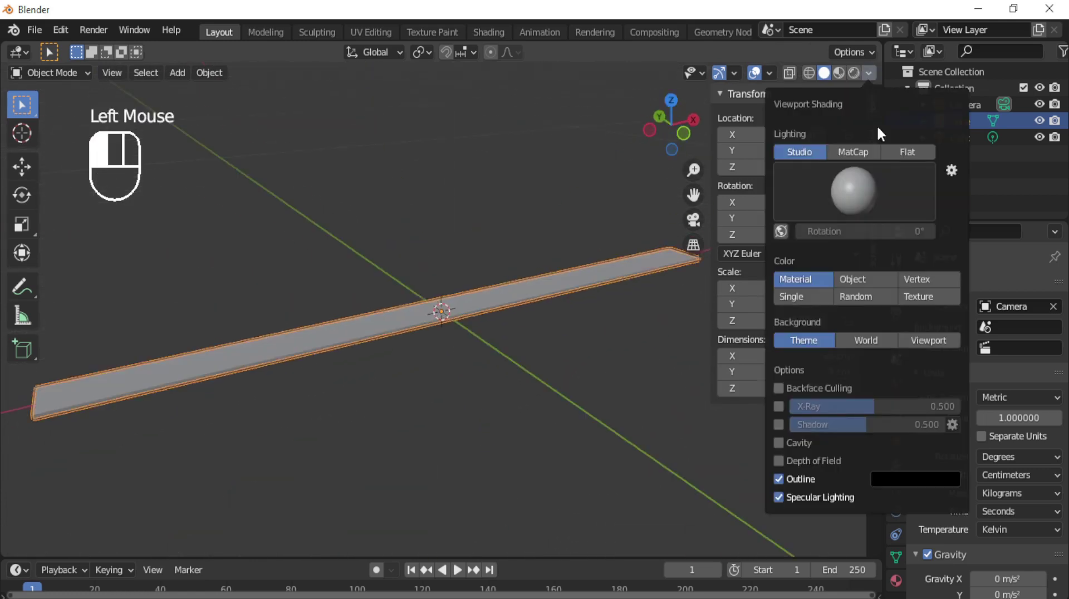
pyautogui.click(857, 296)
pyautogui.moveTo(439, 416)
pyautogui.keyDown('shift'); pyautogui.mouseDown(button='middle')
pyautogui.moveTo(532, 440)
pyautogui.moveTo(561, 312)
pyautogui.mouseUp(button='middle'); pyautogui.keyUp('shift')
# - Delete one face of the slab in face select mode
pyautogui.press('Tab')
pyautogui.press('3')
pyautogui.click(561, 313)
pyautogui.press('x')
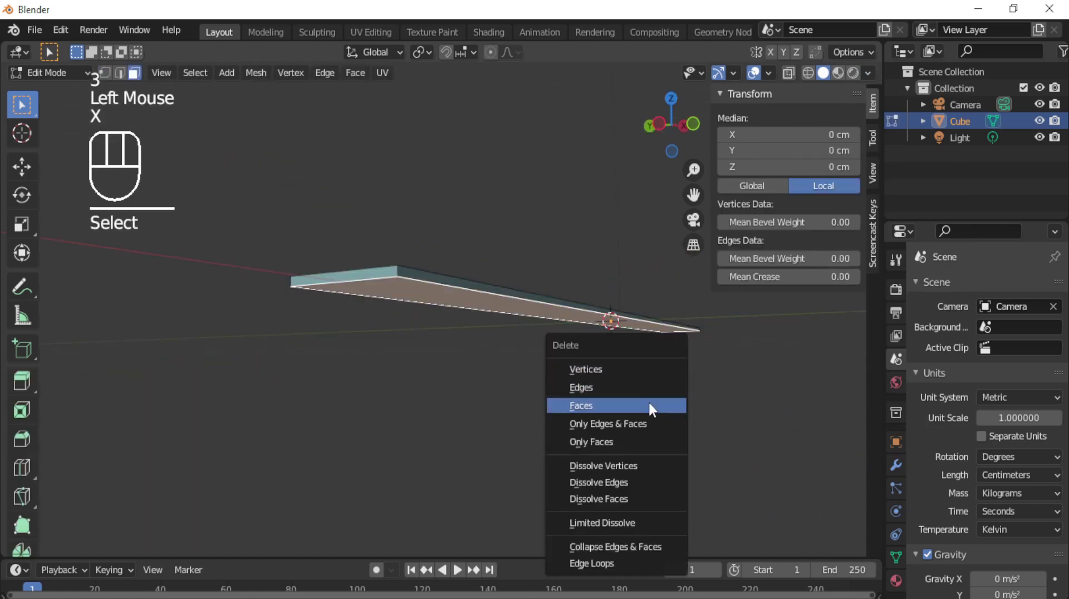
pyautogui.click(649, 408)
pyautogui.moveTo(646, 405); pyautogui.dragTo(518, 442, button='middle')
pyautogui.click(528, 394)
pyautogui.moveTo(528, 394); pyautogui.dragTo(640, 373, button='middle')
pyautogui.scroll(1, 650, 384)
# - Cancel a started inset, undo, and return to Object Mode with the transform sidebar shown
pyautogui.press('i')
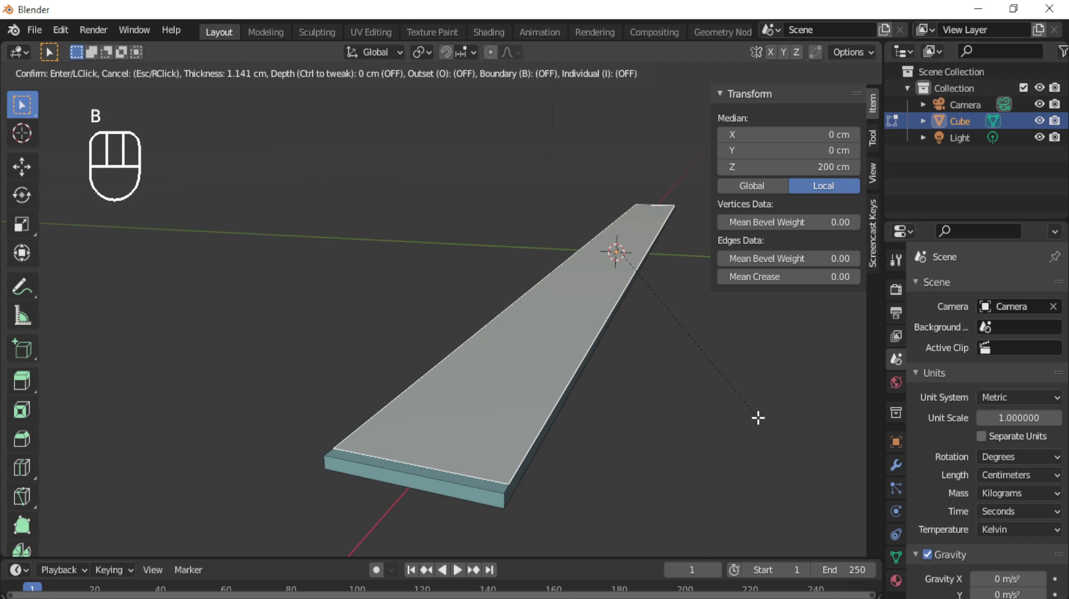
pyautogui.rightClick(758, 418)
pyautogui.hotkey('ctrl', 'z')
pyautogui.press('n')
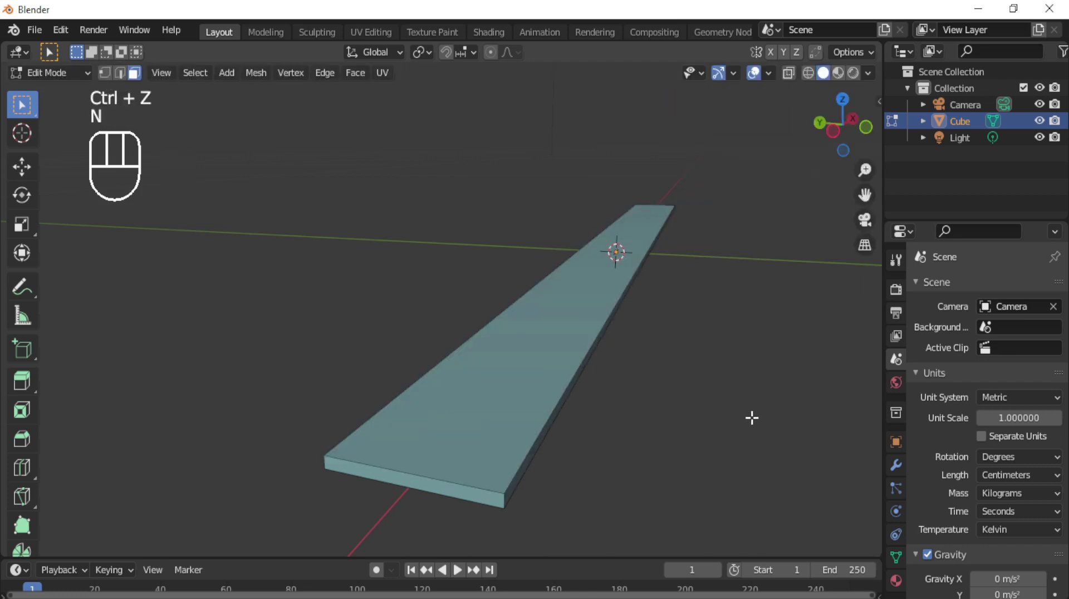
pyautogui.press('Tab')
pyautogui.press('n')
pyautogui.moveTo(607, 397); pyautogui.dragTo(607, 409, button='middle')
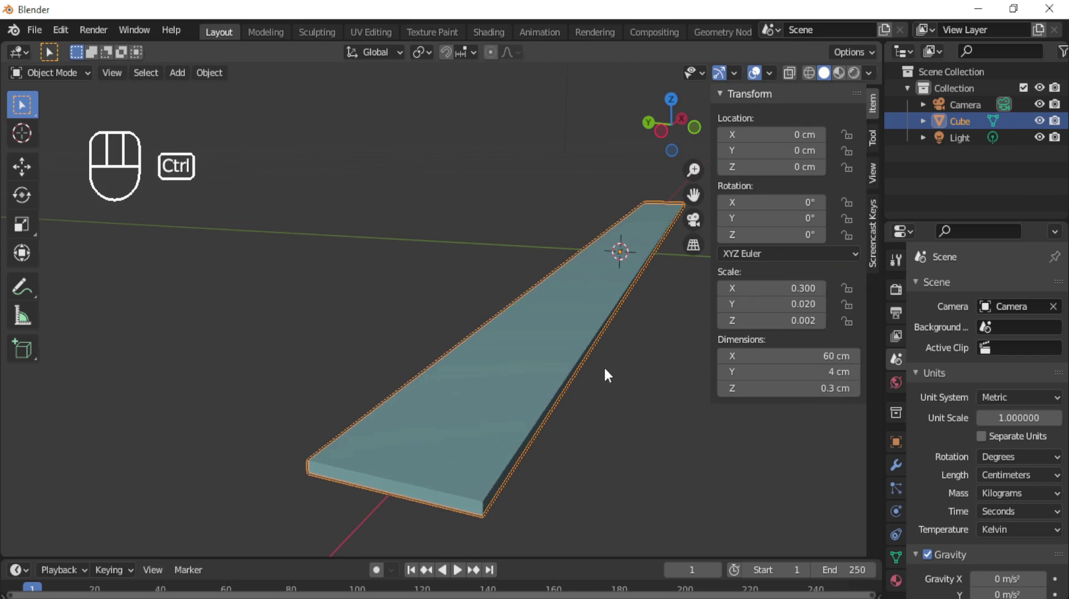
# - Apply the plank's scale and select its top face in Edit Mode
pyautogui.hotkey('ctrl', 'a')
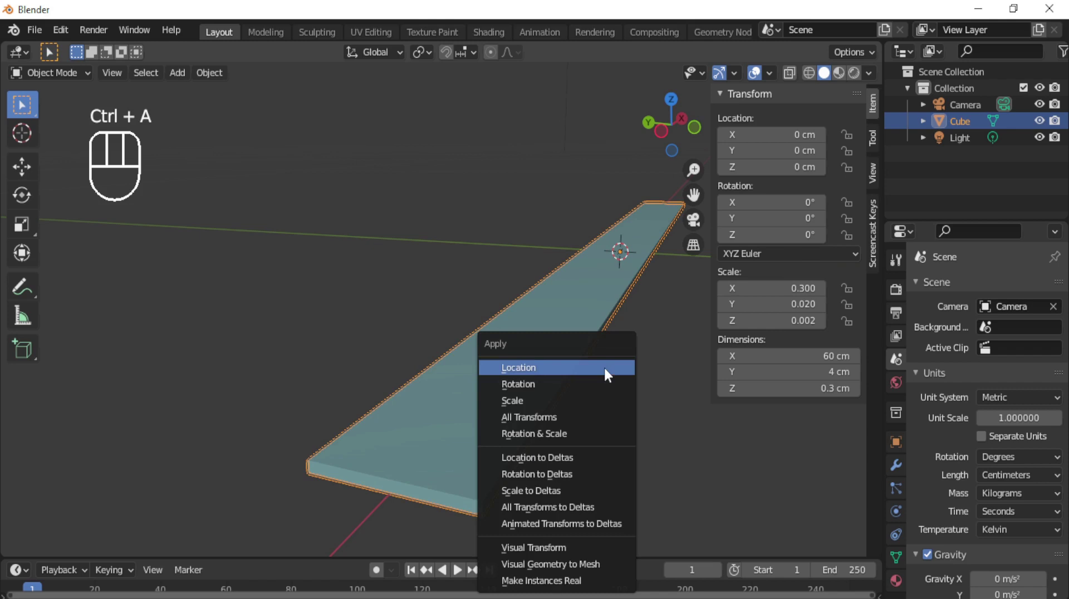
pyautogui.click(589, 407)
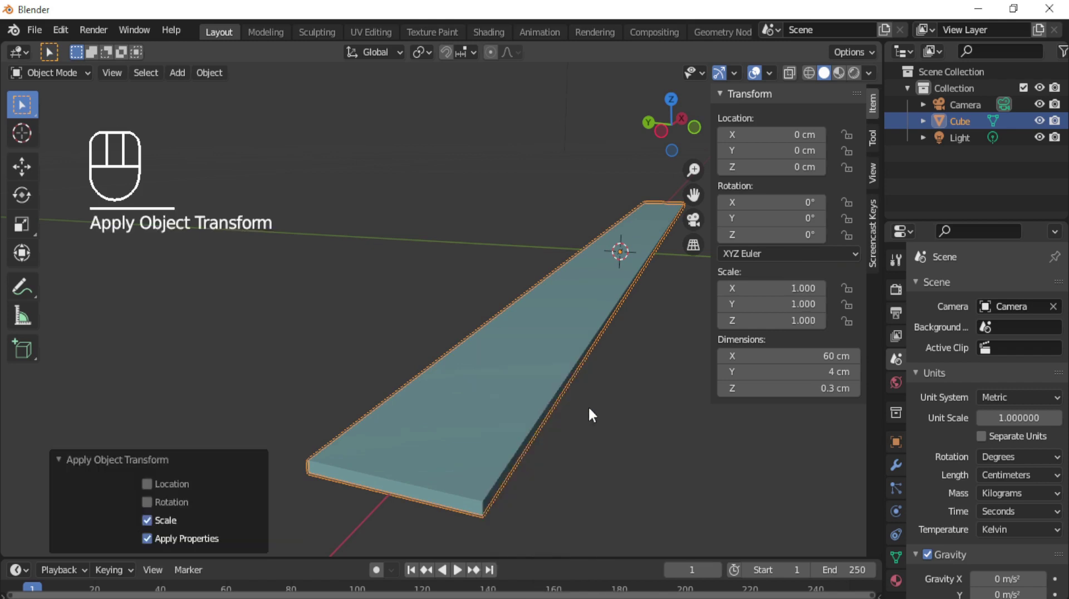
pyautogui.press('Tab')
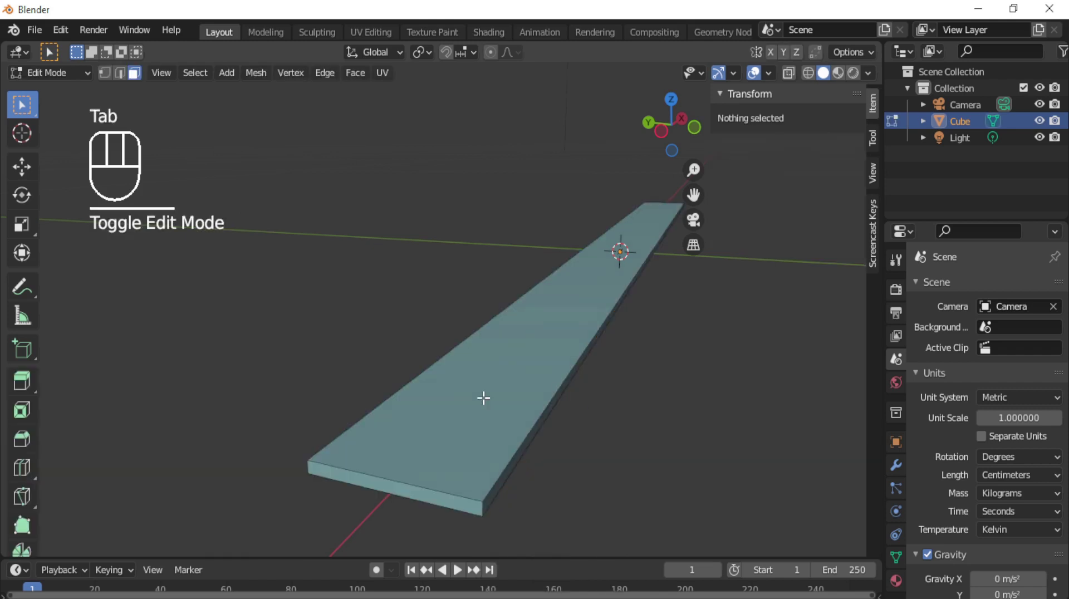
pyautogui.press('3')
pyautogui.click(520, 399)
# - Inset the top face twice and raise the inner face slightly, making the plank 0.467 cm thick
pyautogui.press('i')
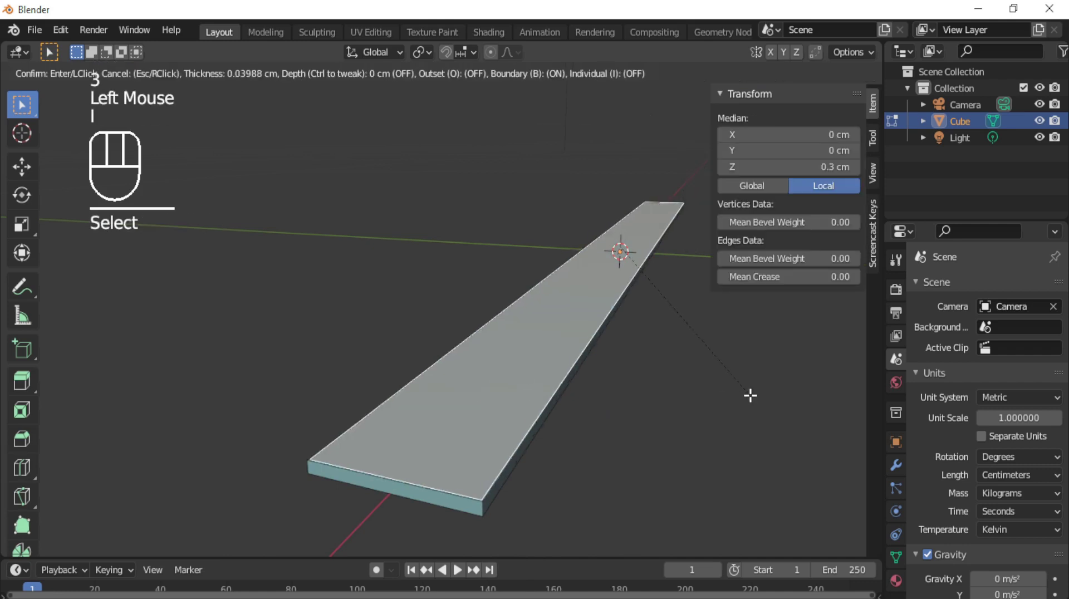
pyautogui.click(749, 395)
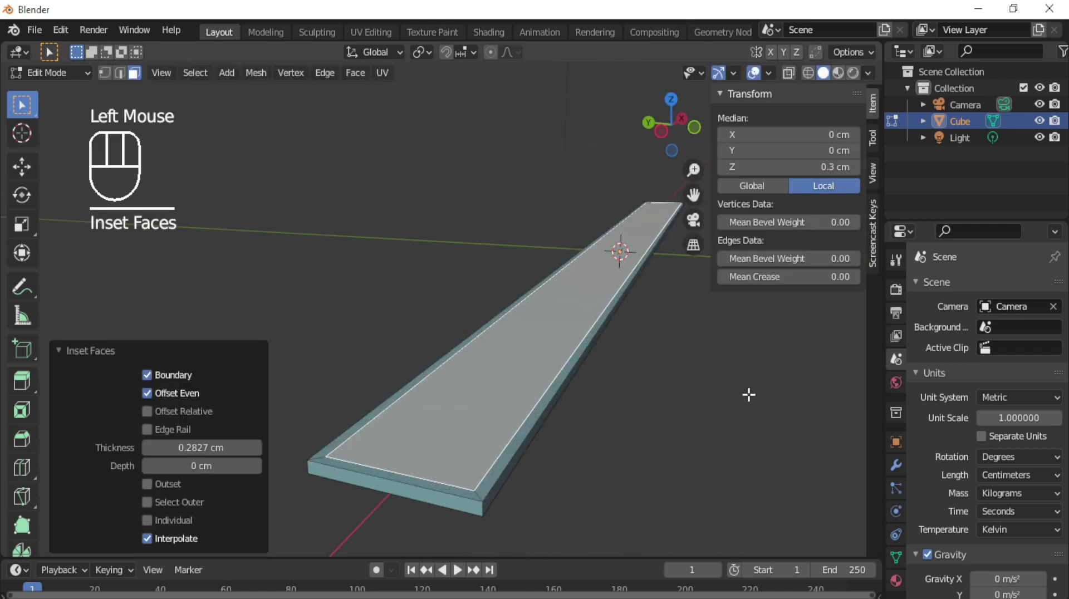
pyautogui.press('i')
pyautogui.keyDown('shift'); pyautogui.click(668, 445); pyautogui.keyUp('shift')
pyautogui.press('g')
pyautogui.press('z')
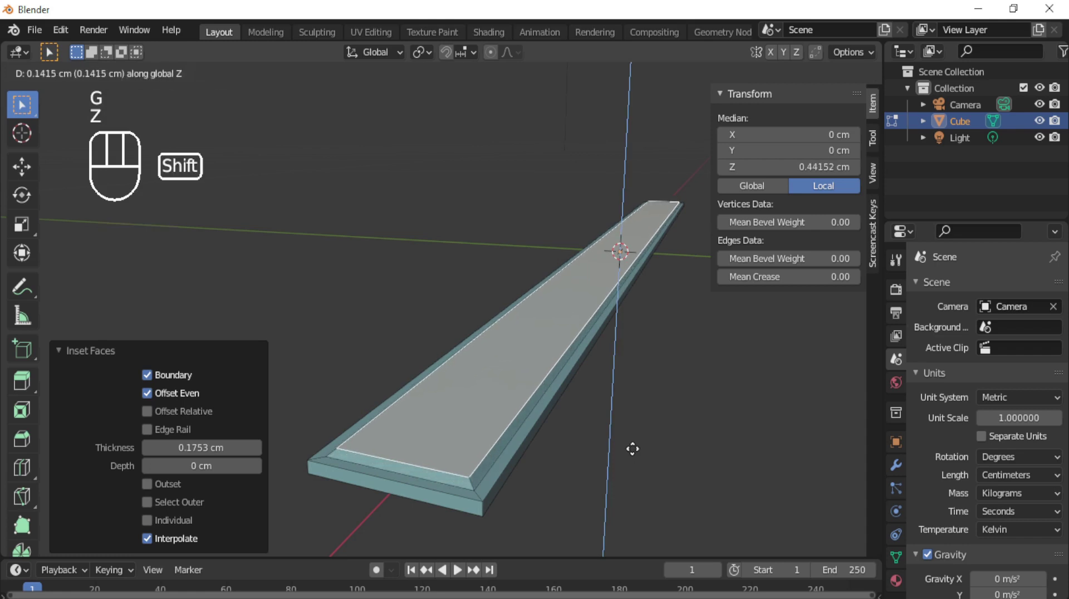
pyautogui.keyDown('shift'); pyautogui.click(633, 445); pyautogui.keyUp('shift')
pyautogui.press('Tab')
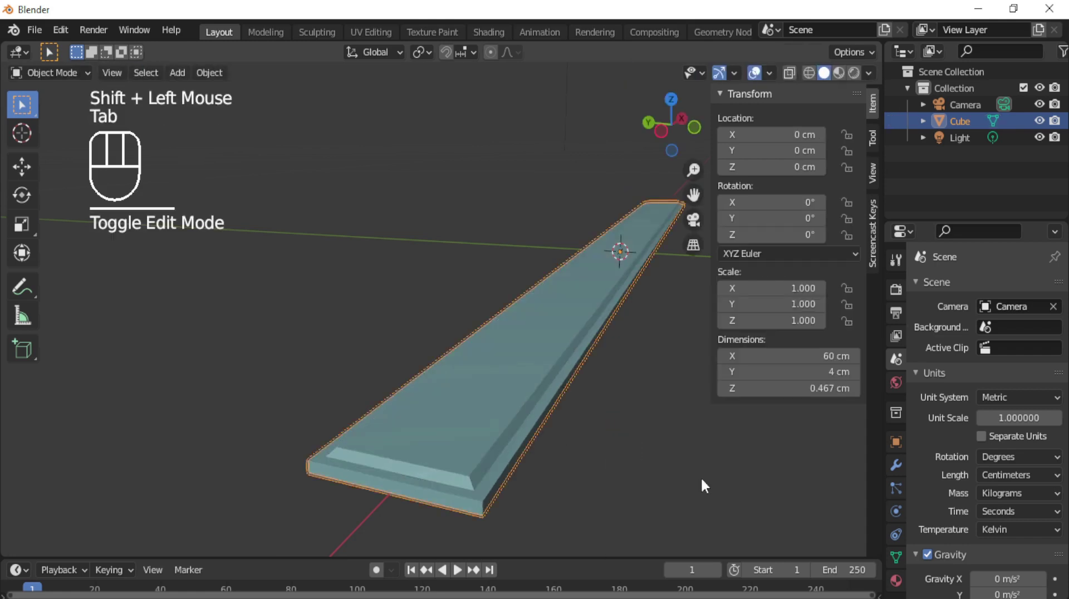
# - Add a Bevel modifier with a 0.2 cm amount and 3 segments
pyautogui.click(896, 465)
pyautogui.click(941, 287)
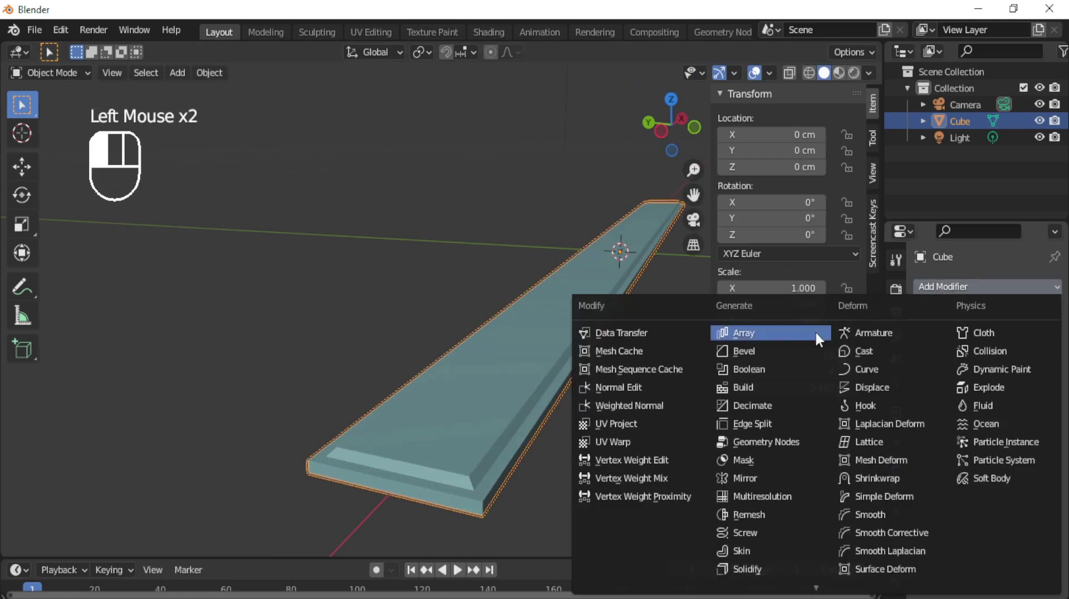
pyautogui.click(780, 350)
pyautogui.click(1013, 378)
pyautogui.write('0.2')
pyautogui.press('Return')
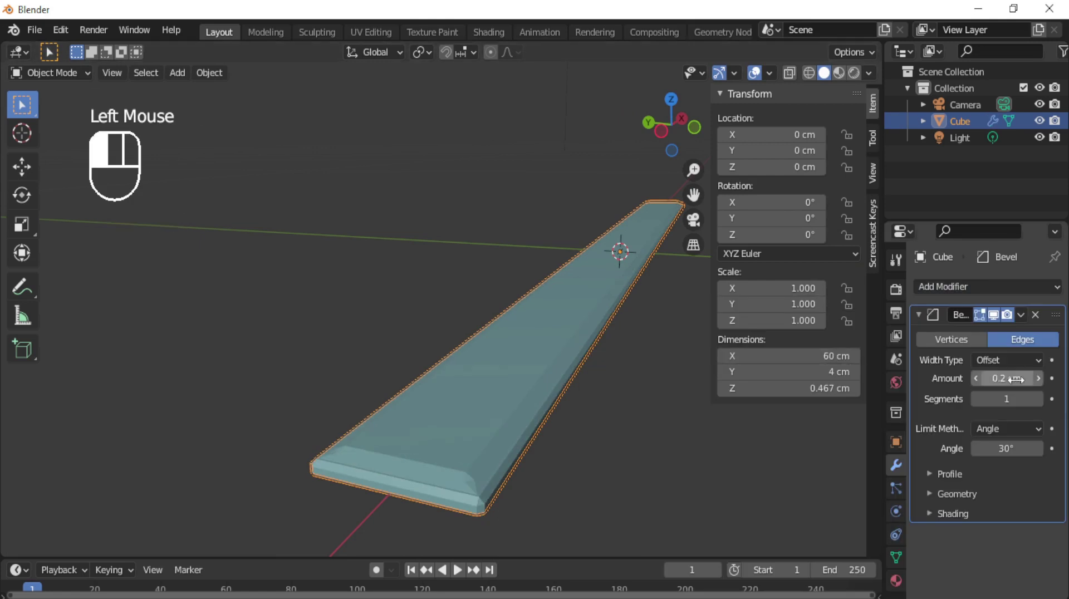
pyautogui.click(1038, 398)
pyautogui.click(1038, 398)
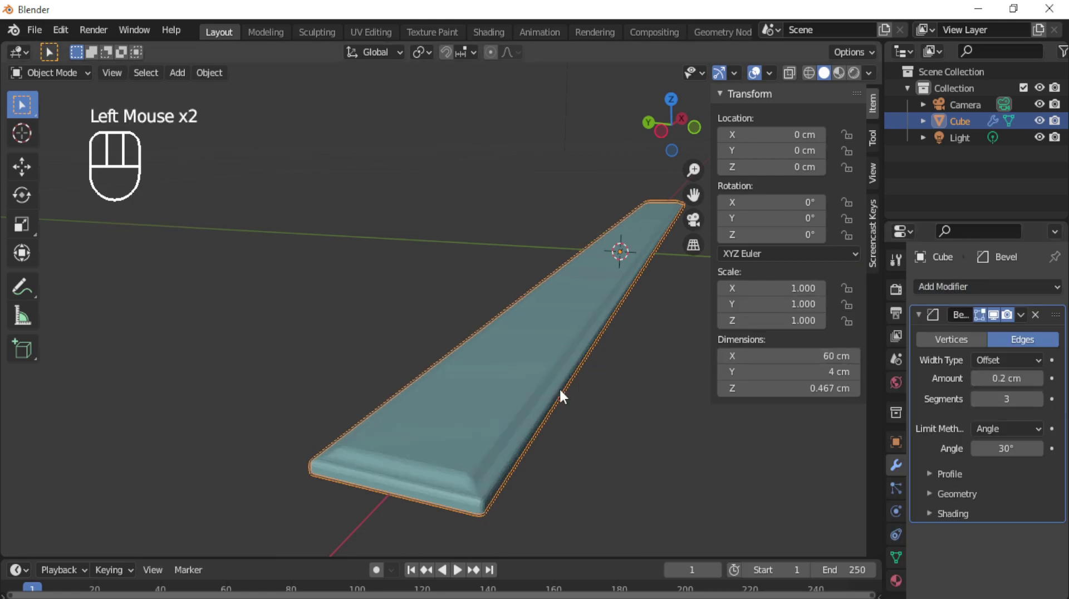
# - Shade the plank smooth
pyautogui.rightClick(506, 370)
pyautogui.click(476, 297)
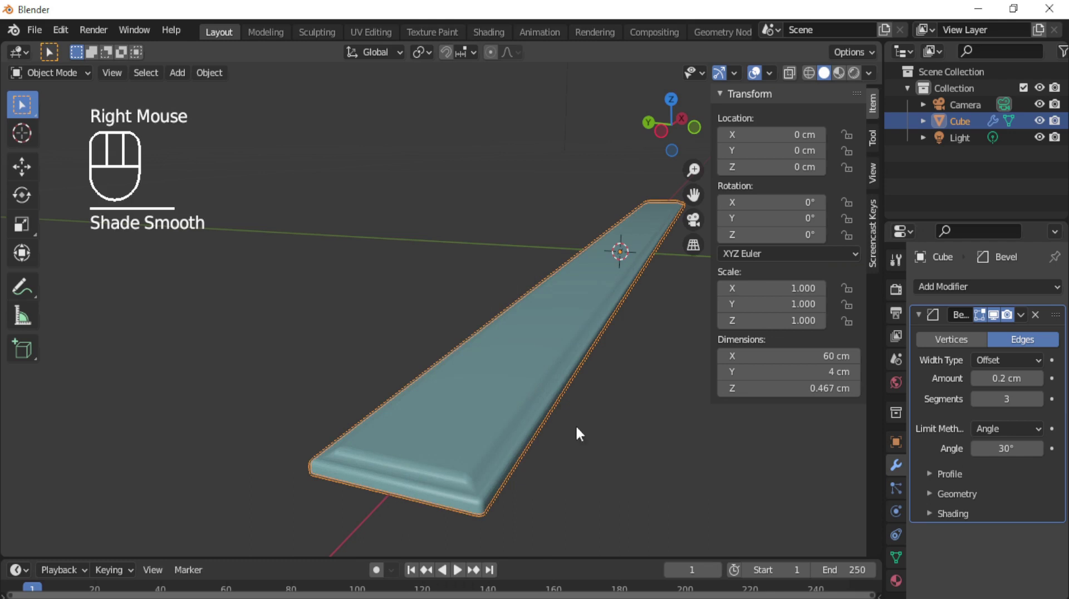
pyautogui.moveTo(600, 440); pyautogui.dragTo(649, 365, button='middle')
# - Add crosswise loop cuts and spread them along X toward the plank's ends
pyautogui.scroll(-2, 650, 365)
pyautogui.press('Tab')
pyautogui.hotkey('ctrl', 'r')
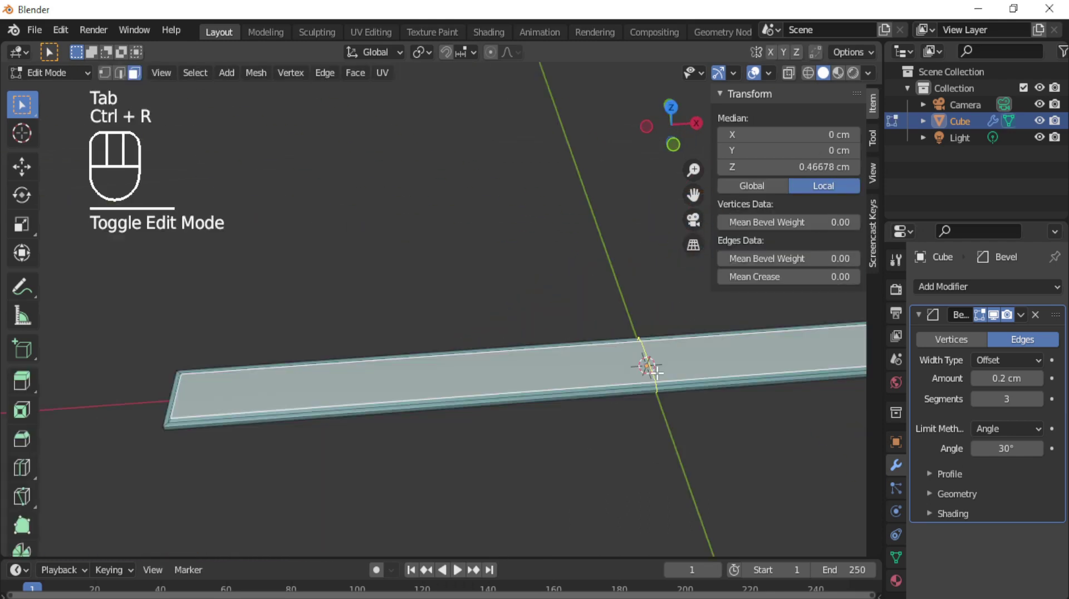
pyautogui.scroll(1, 656, 372)
pyautogui.click(656, 372)
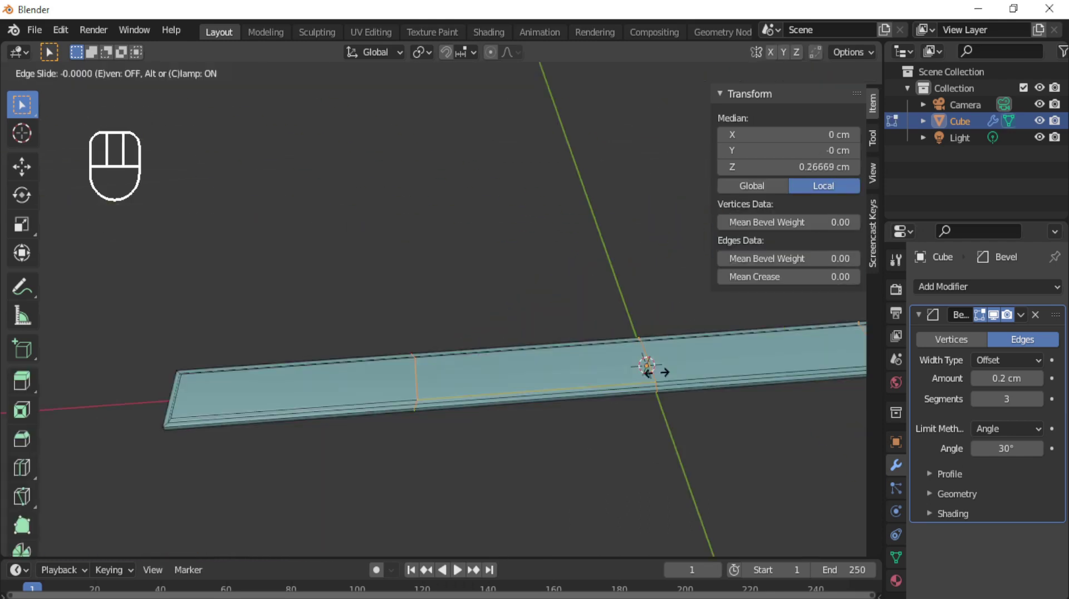
pyautogui.rightClick(647, 439)
pyautogui.press('KP_7')
pyautogui.scroll(-2, 649, 445)
pyautogui.keyDown('shift'); pyautogui.moveTo(648, 446); pyautogui.dragTo(626, 399, button='middle'); pyautogui.keyUp('shift')
pyautogui.press('s')
pyautogui.press('x')
pyautogui.click(616, 384)
# - Bevel the cross cuts into wider bands in a maximized 3D view
pyautogui.scroll(2, 615, 384)
pyautogui.scroll(1, 615, 384)
pyautogui.scroll(-1, 615, 384)
pyautogui.hotkey('ctrl', 'space')
pyautogui.keyDown('ctrl'); pyautogui.scroll(-1, 626, 399); pyautogui.keyUp('ctrl')
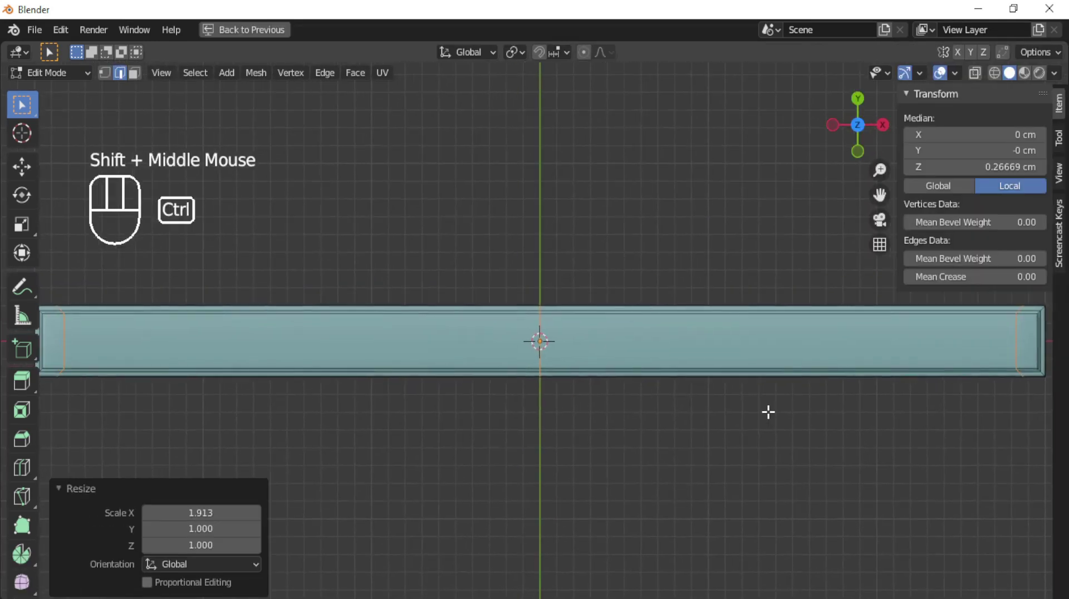
pyautogui.hotkey('ctrl', 'b')
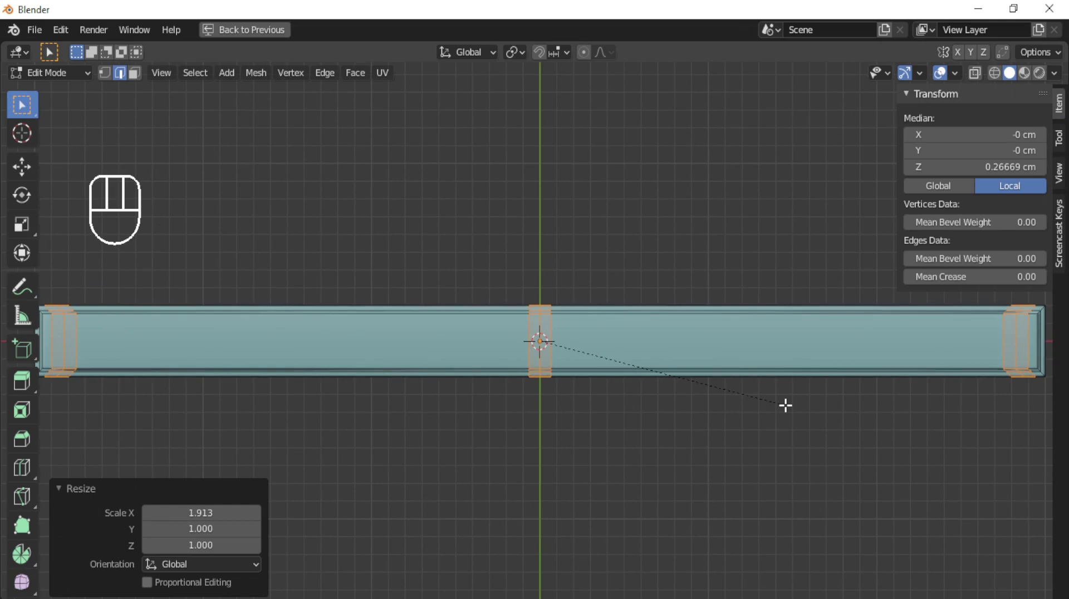
pyautogui.click(785, 404)
# - Add centred lengthwise loop cuts along the plank
pyautogui.hotkey('ctrl', 'r')
pyautogui.scroll(1, 540, 342)
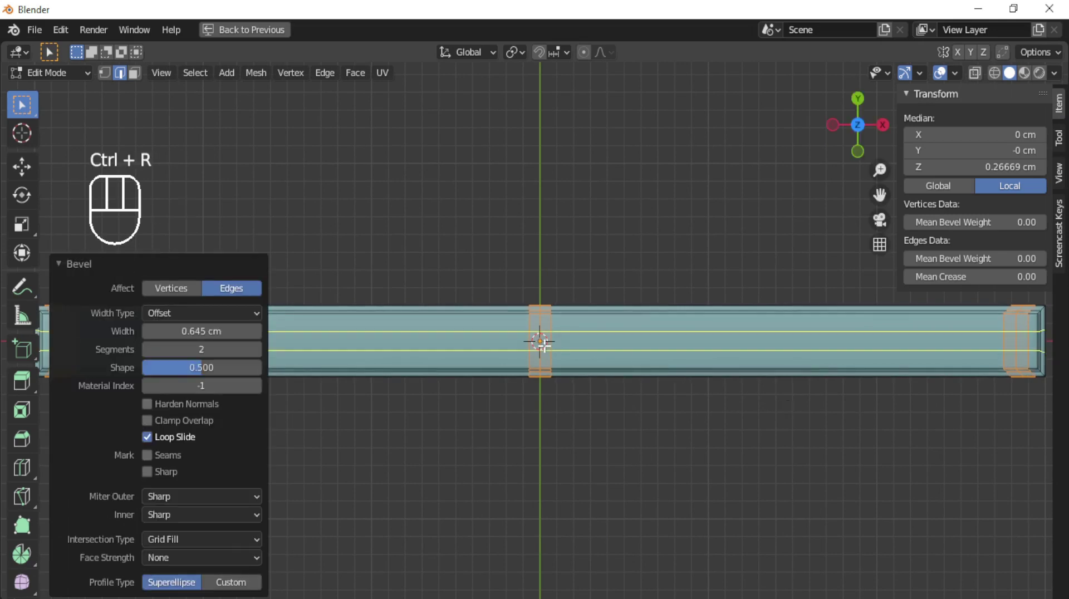
pyautogui.click(540, 342)
pyautogui.rightClick(544, 344)
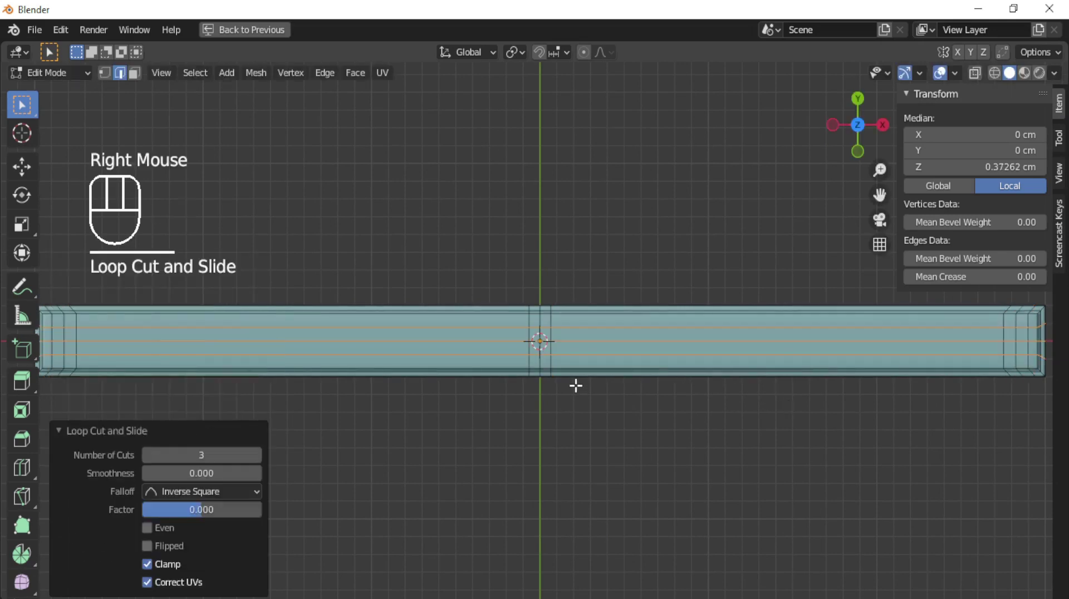
# - Dissolve the centre face loop and place a new crosswise cut at the centre
pyautogui.press('3')
pyautogui.keyDown('alt'); pyautogui.click(550, 358); pyautogui.keyUp('alt')
pyautogui.keyDown('alt'); pyautogui.keyDown('shift'); pyautogui.click(551, 356); pyautogui.keyUp('shift'); pyautogui.keyUp('alt')
pyautogui.press('s')
pyautogui.press('x')
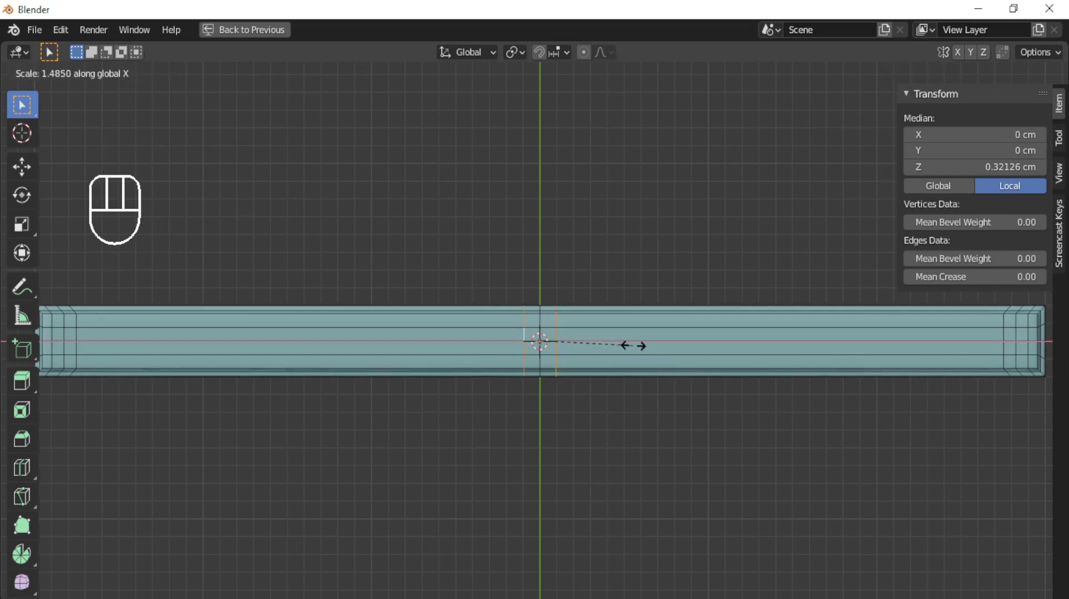
pyautogui.rightClick(642, 329)
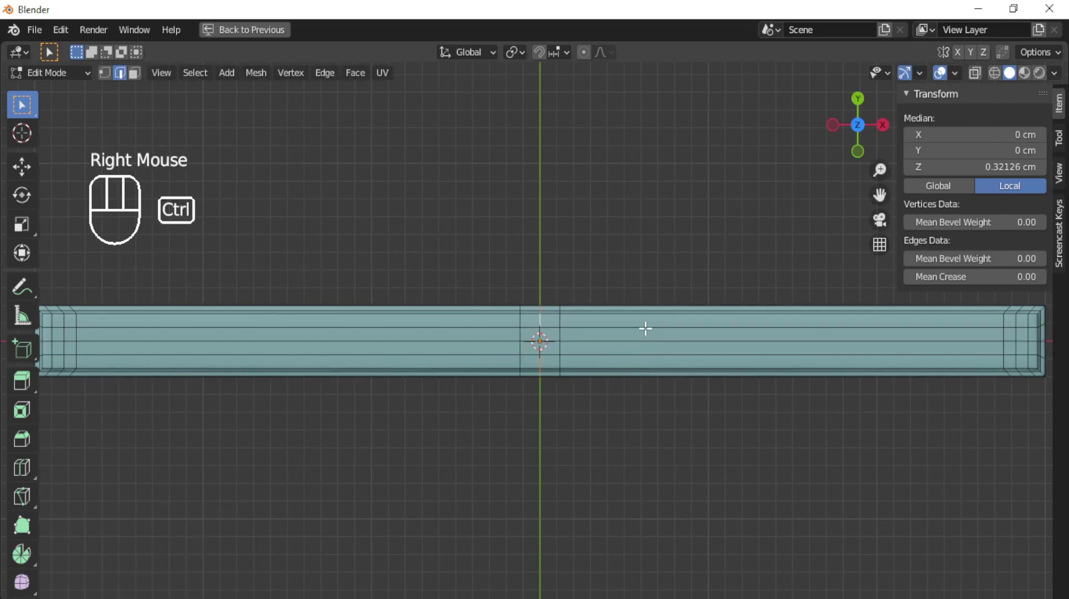
pyautogui.hotkey('ctrl', 'x')
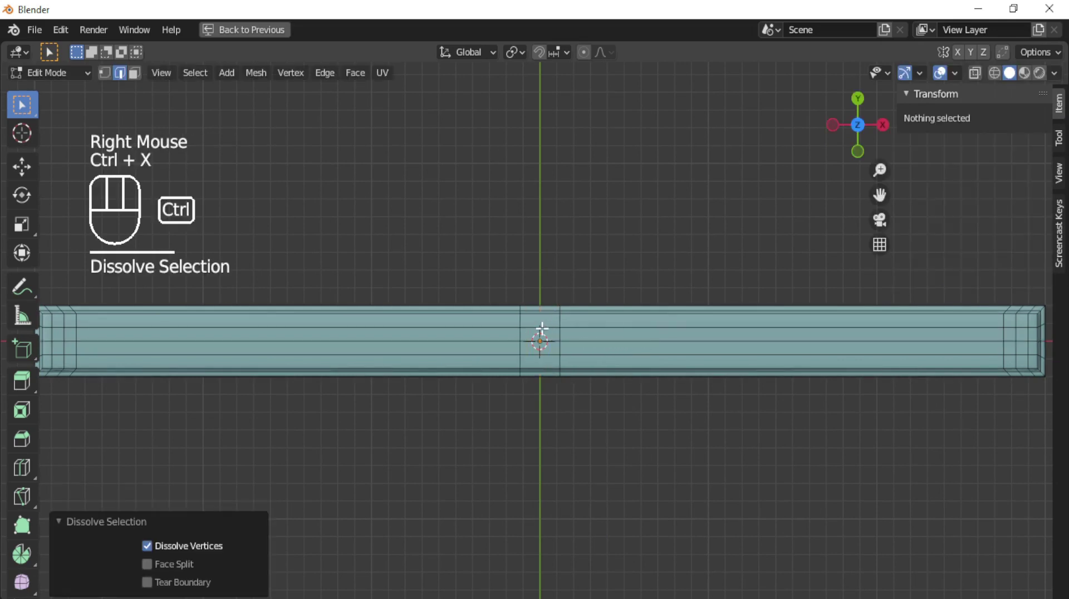
pyautogui.hotkey('ctrl', 'r')
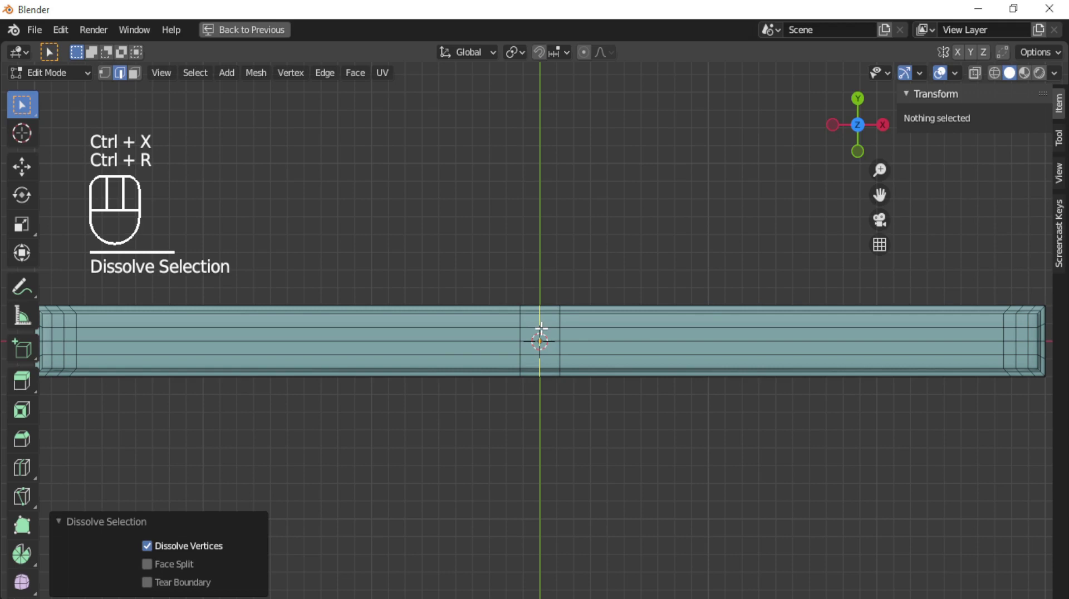
pyautogui.click(541, 329)
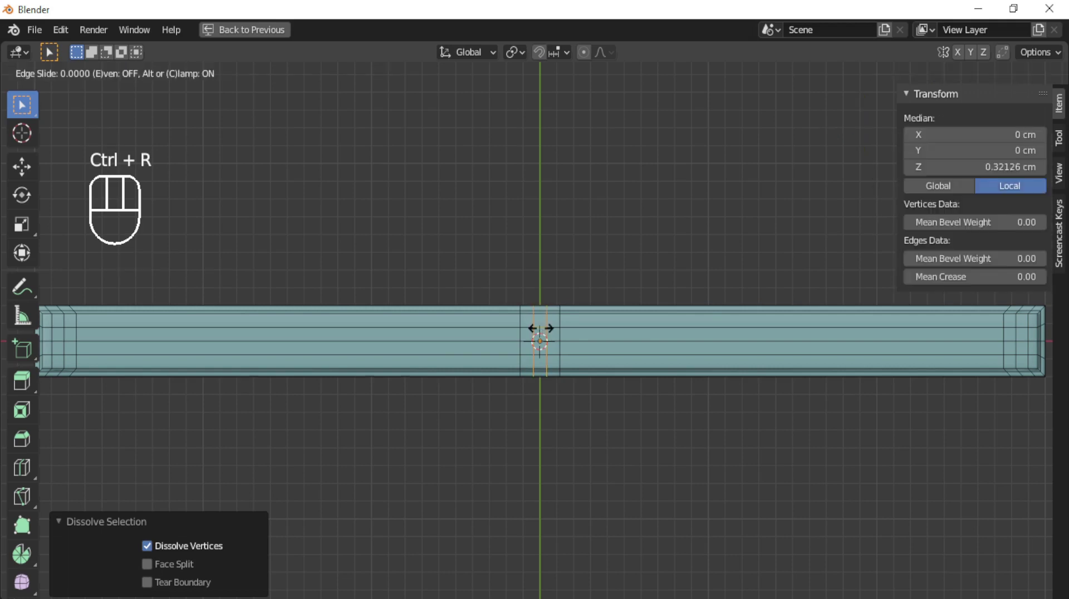
# - Inset the square patches at the centre and both ends by 0.2327 cm
pyautogui.rightClick(541, 329)
pyautogui.press('3')
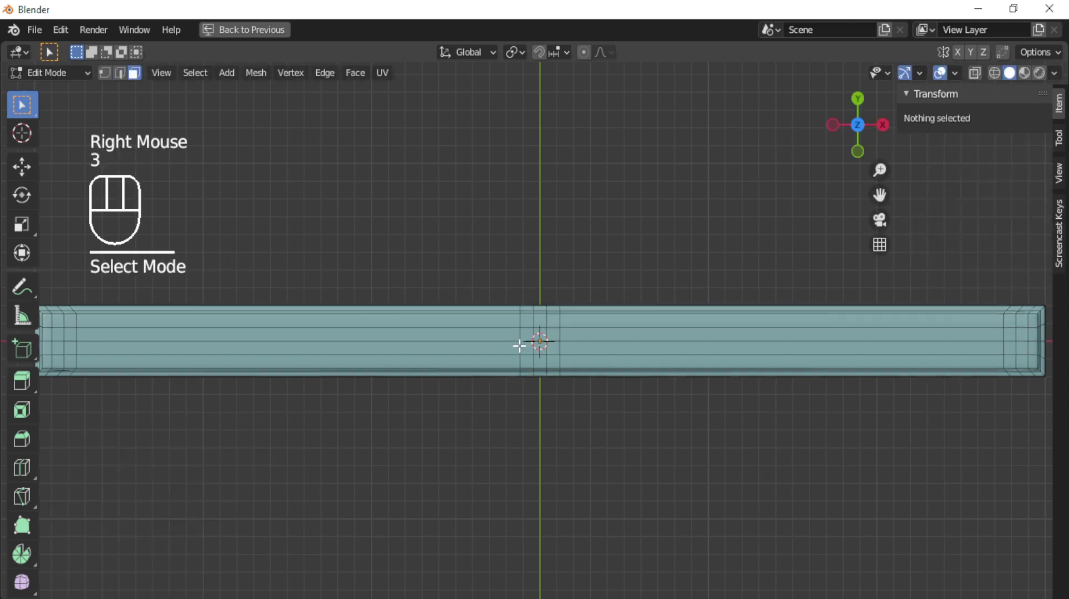
pyautogui.keyDown('shift'); pyautogui.click(546, 334); pyautogui.keyUp('shift')
pyautogui.keyDown('shift'); pyautogui.click(1022, 341); pyautogui.keyUp('shift')
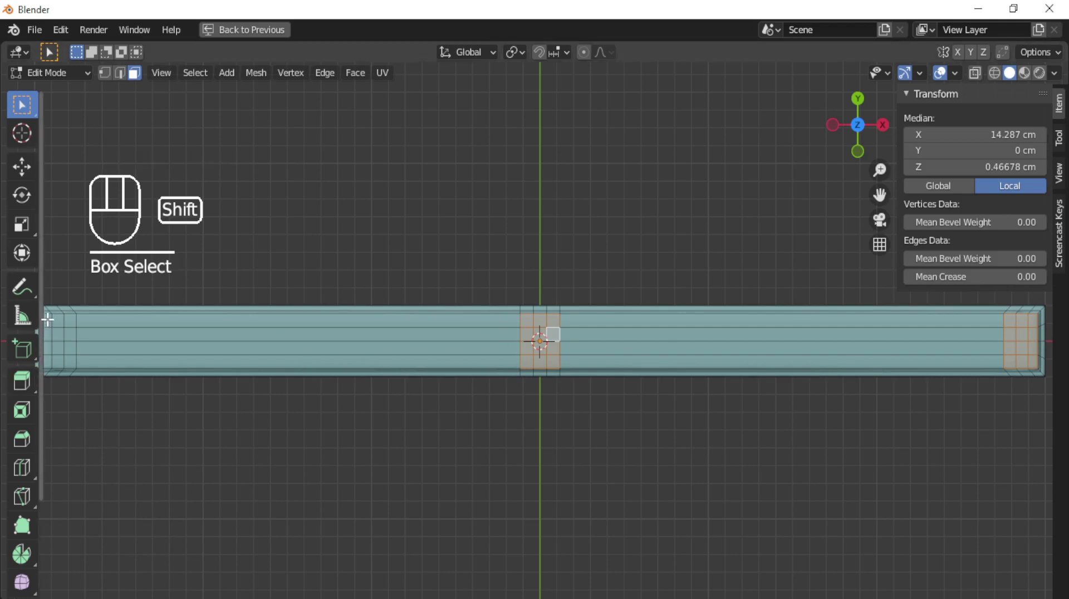
pyautogui.keyDown('shift'); pyautogui.click(66, 358); pyautogui.keyUp('shift')
pyautogui.press('t')
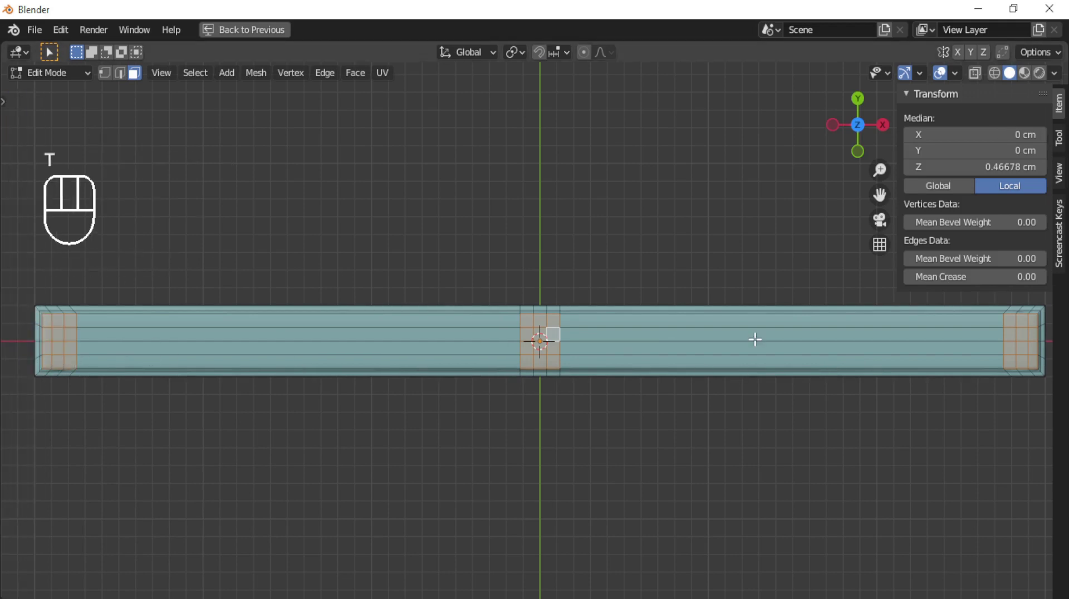
pyautogui.press('i')
pyautogui.click(751, 341)
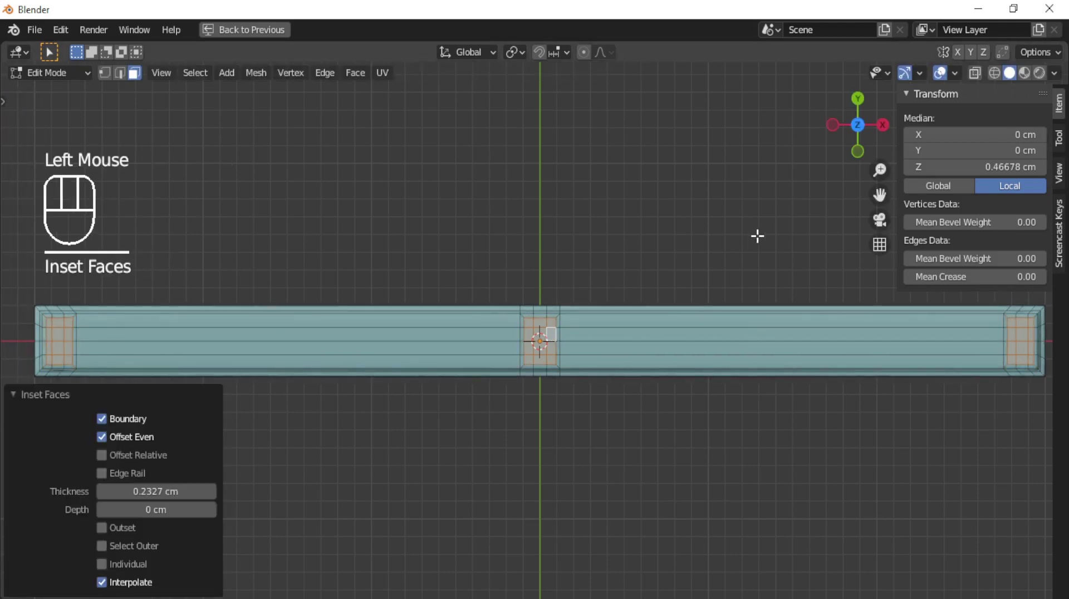
# - Enable the Mesh: LoopTools add-on in Preferences
pyautogui.click(61, 30)
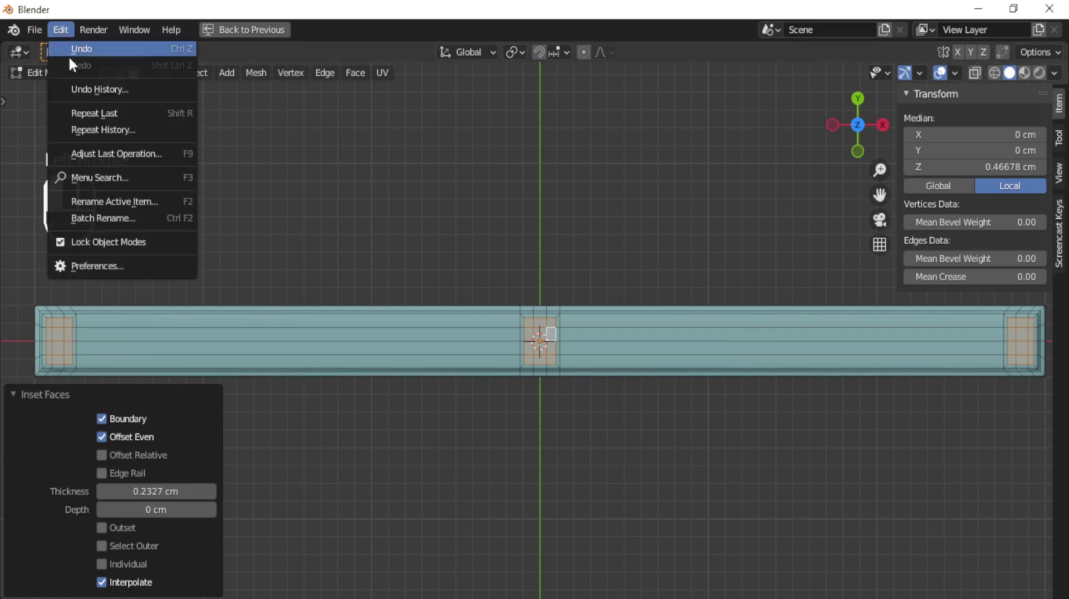
pyautogui.click(101, 265)
pyautogui.click(480, 87)
pyautogui.write('loop')
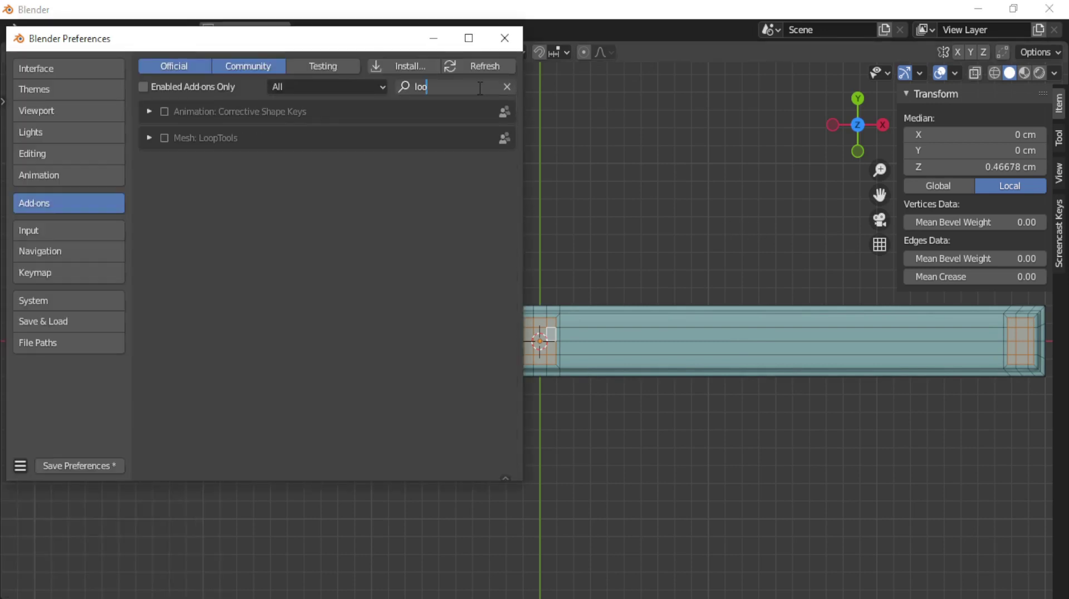
pyautogui.click(165, 139)
pyautogui.click(505, 37)
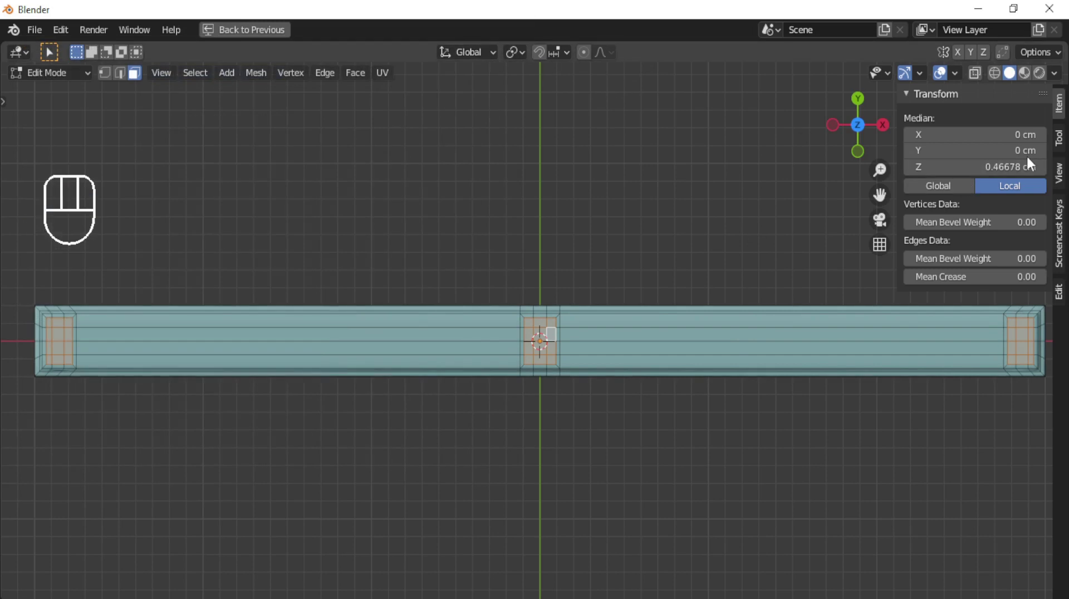
# - Round the three squares into circles with LoopTools Circle, fitted inside
pyautogui.click(1059, 293)
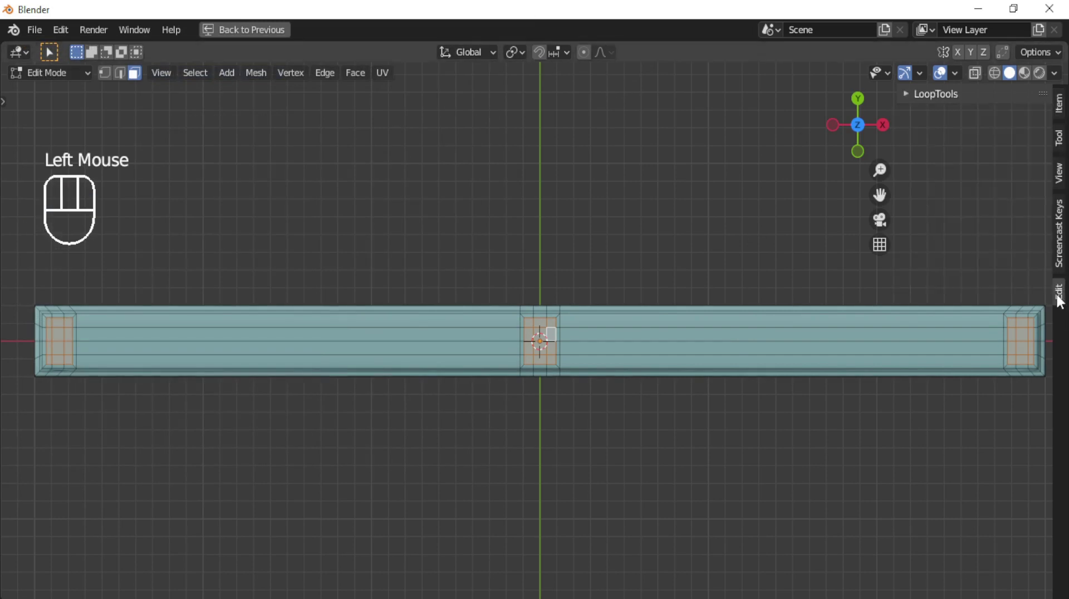
pyautogui.click(909, 93)
pyautogui.click(991, 133)
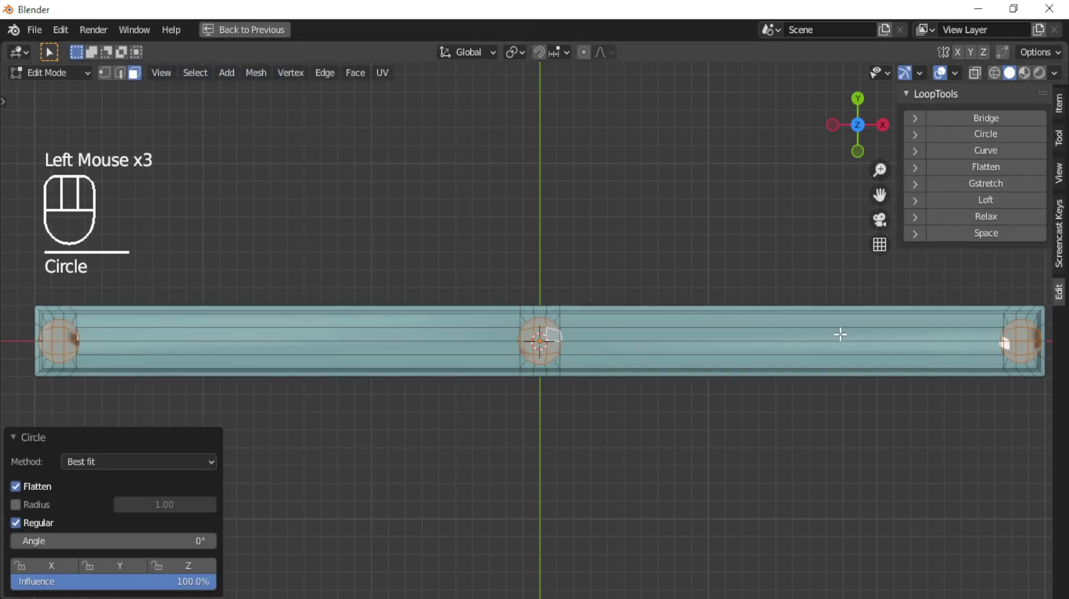
pyautogui.click(139, 462)
pyautogui.click(118, 497)
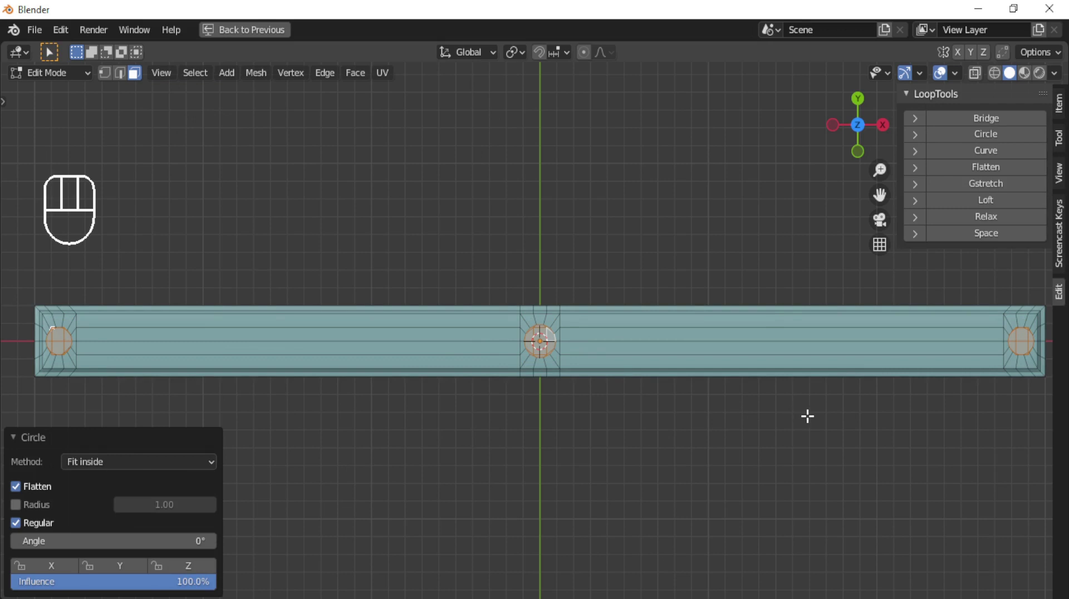
# - Shrink the circles about individual origins, flat, and delete their faces to open holes
pyautogui.press('.')
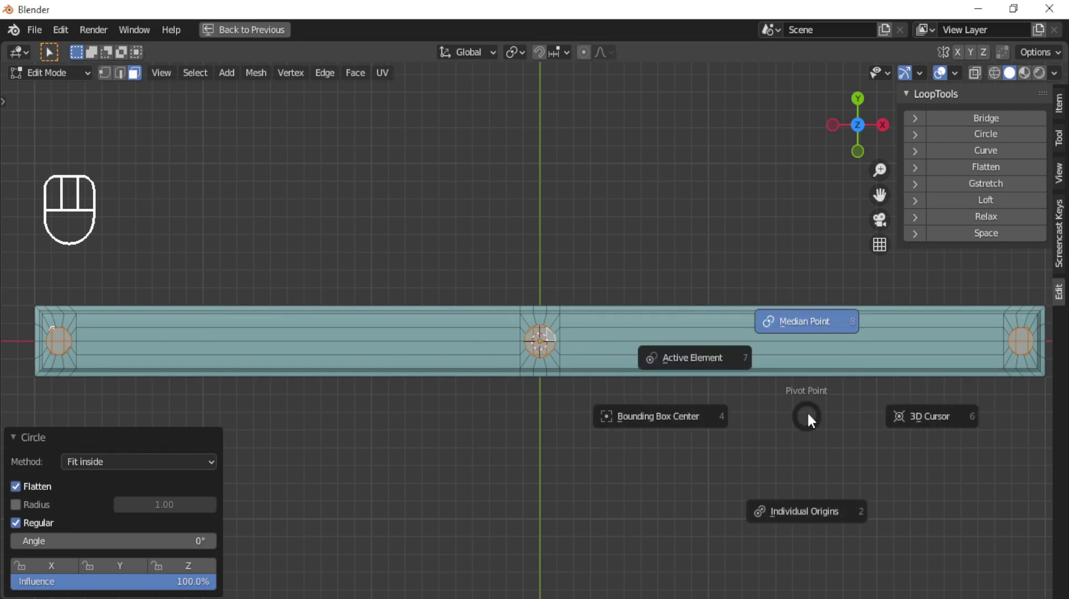
pyautogui.click(808, 510)
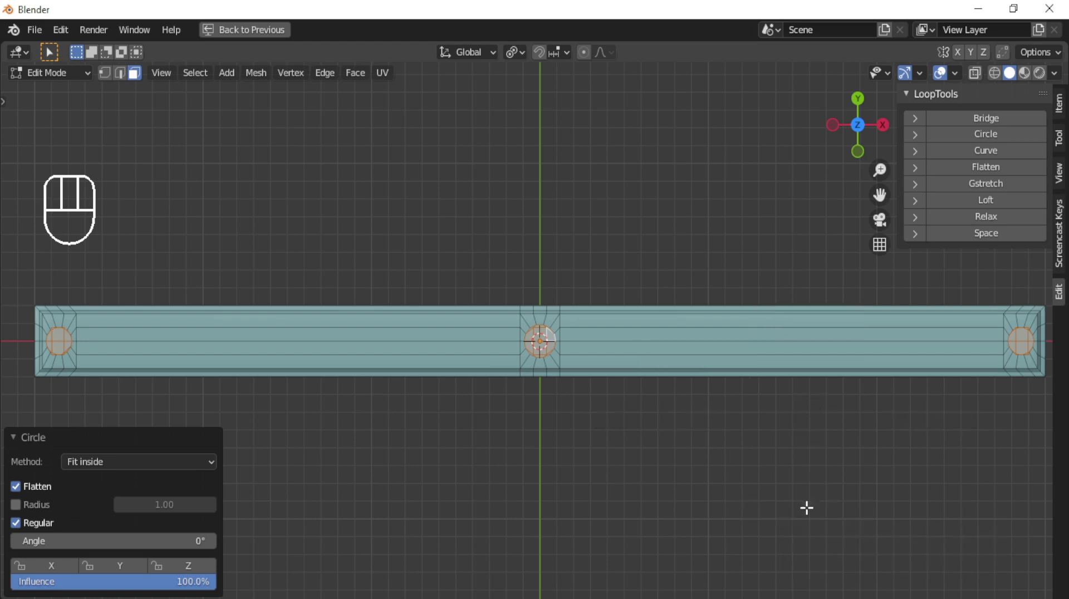
pyautogui.press('s')
pyautogui.hotkey('shift', 'z')
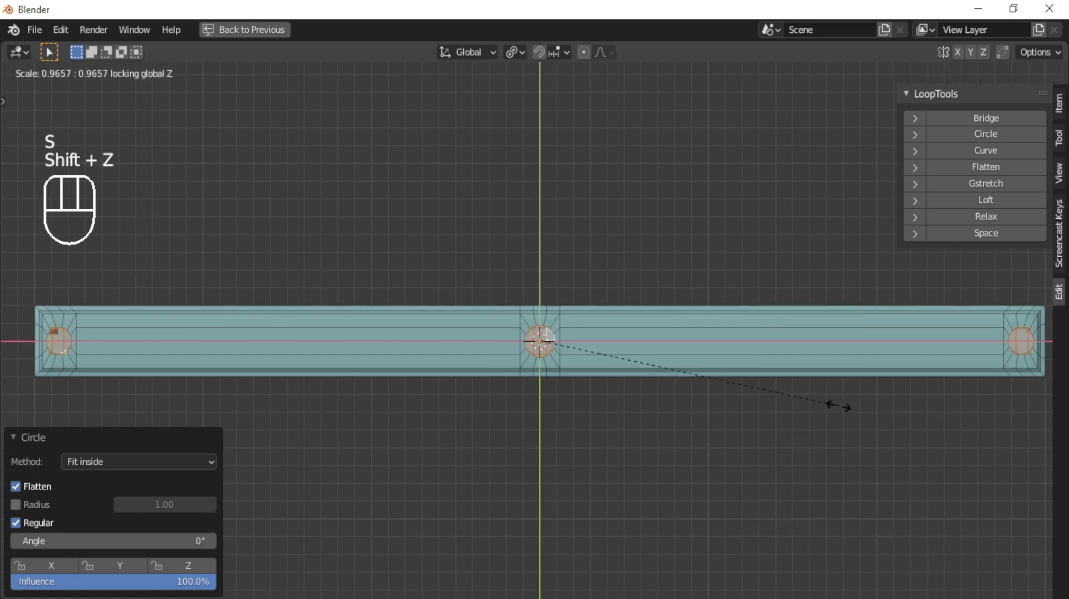
pyautogui.click(819, 402)
pyautogui.press('3')
pyautogui.press('x')
pyautogui.click(794, 396)
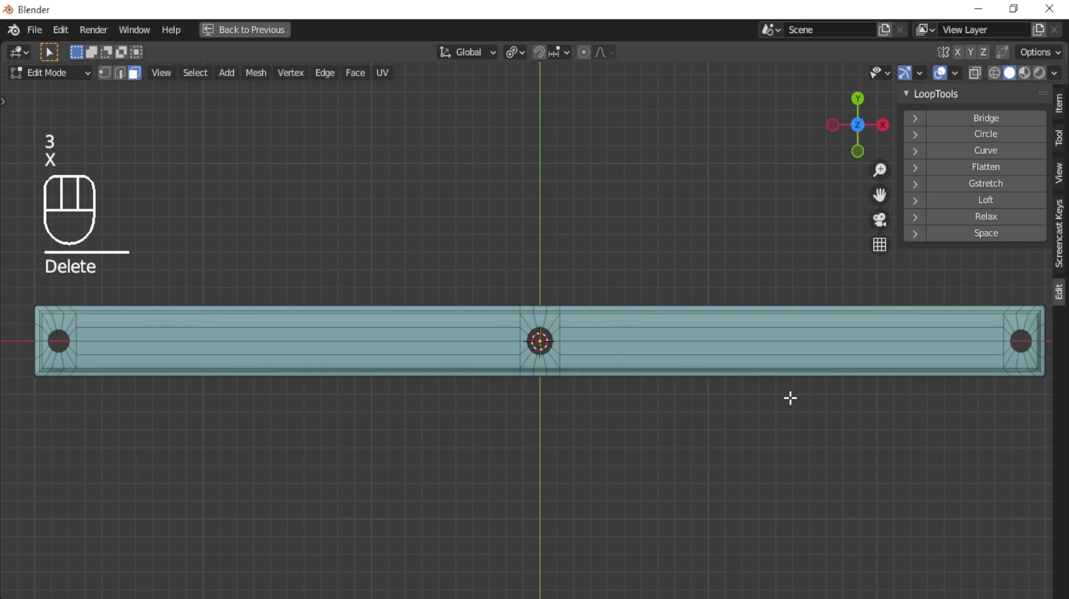
# - Shrink the centre hole's rim slightly, restore median-point pivot, and select all three rims
pyautogui.press('2')
pyautogui.keyDown('alt'); pyautogui.click(565, 339); pyautogui.keyUp('alt')
pyautogui.press('s')
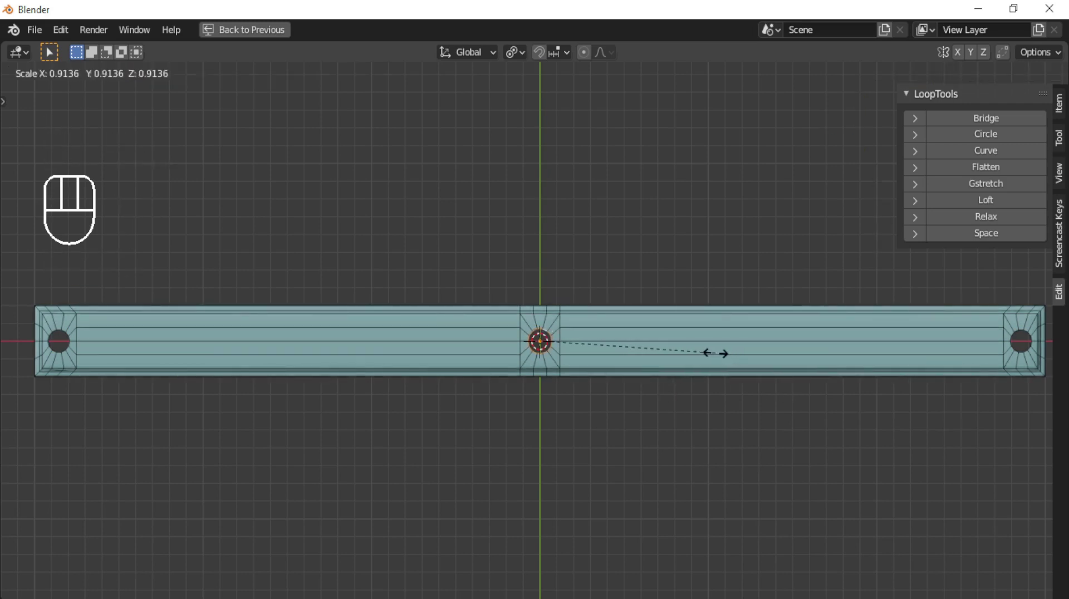
pyautogui.click(714, 355)
pyautogui.press('.')
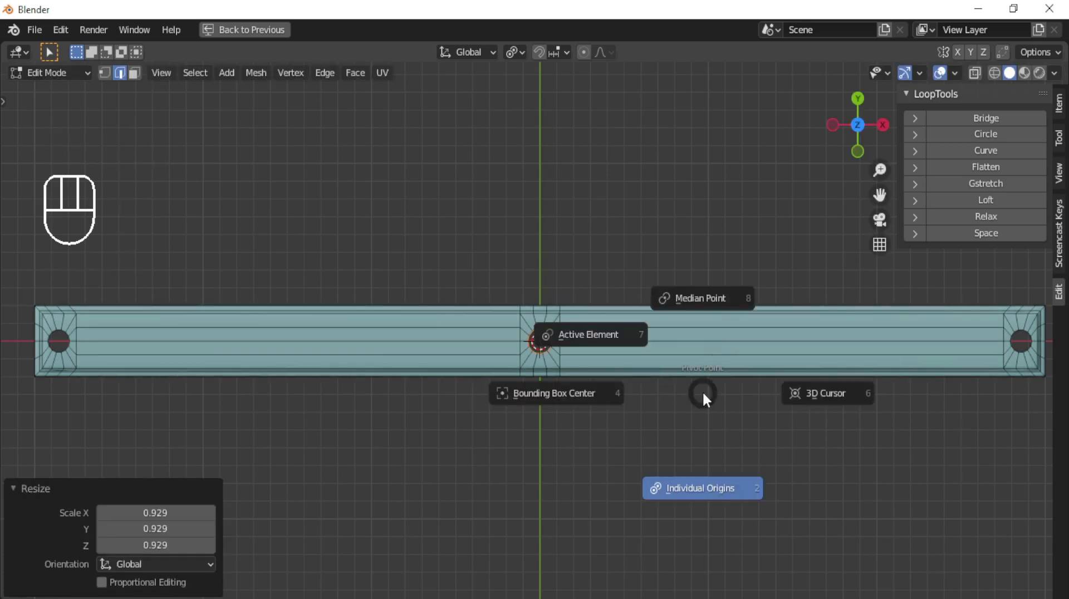
pyautogui.click(705, 296)
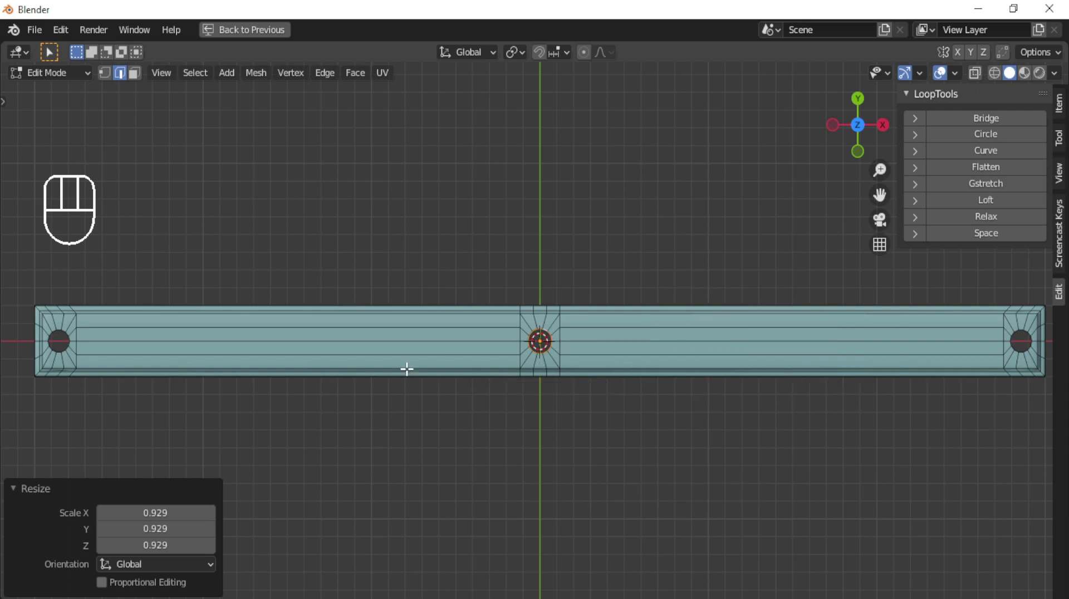
pyautogui.keyDown('alt'); pyautogui.keyDown('shift'); pyautogui.click(61, 344); pyautogui.keyUp('shift'); pyautogui.keyUp('alt')
pyautogui.keyDown('alt'); pyautogui.keyDown('shift'); pyautogui.click(1019, 348); pyautogui.keyUp('shift'); pyautogui.keyUp('alt')
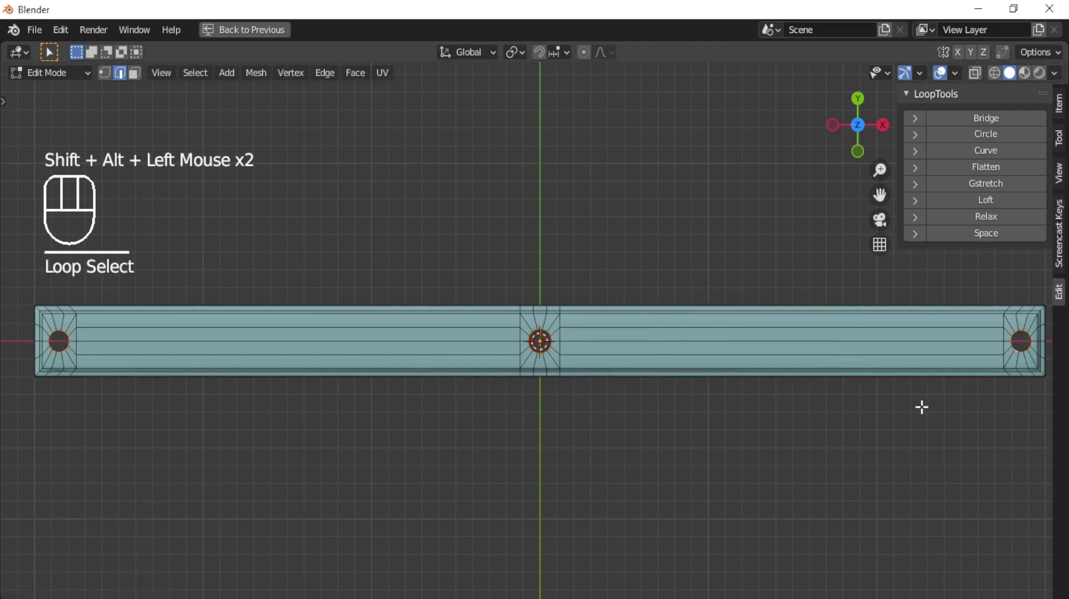
# - Fill, inset and extrude the three hole rims, then delete those faces to leave open holes
pyautogui.press('f')
pyautogui.press('3')
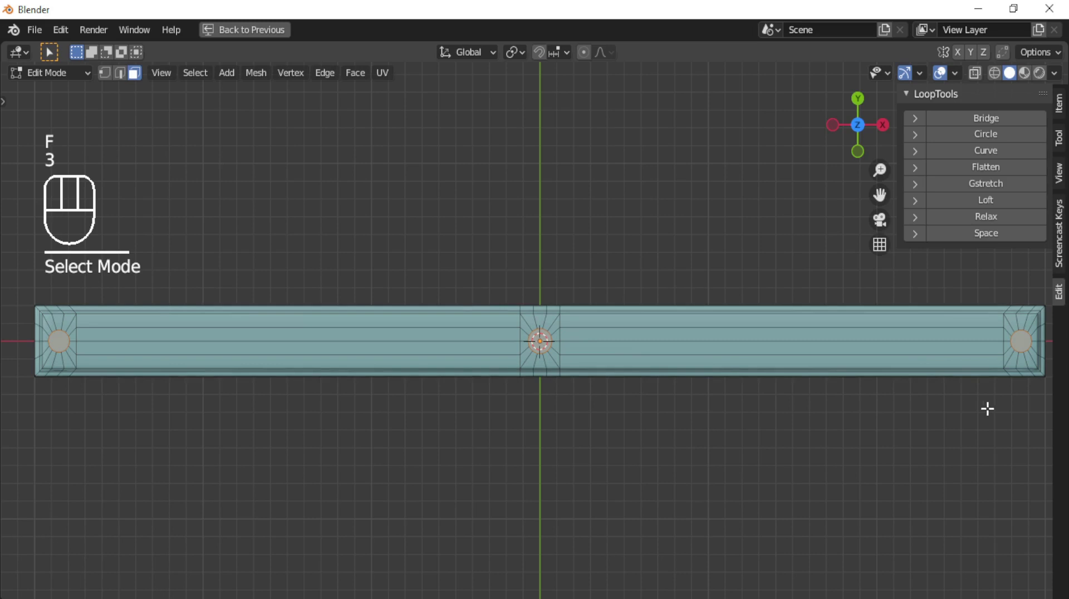
pyautogui.press('i')
pyautogui.click(993, 401)
pyautogui.press('e')
pyautogui.moveTo(993, 401); pyautogui.dragTo(682, 312, button='middle')
pyautogui.keyDown('shift'); pyautogui.click(790, 387); pyautogui.keyUp('shift')
pyautogui.press('x')
pyautogui.click(796, 377)
# - Rotate all of the plank's mesh exactly -90° so it stands on its long edge
pyautogui.press('Tab')
pyautogui.scroll(1, 682, 312)
pyautogui.scroll(-2, 683, 312)
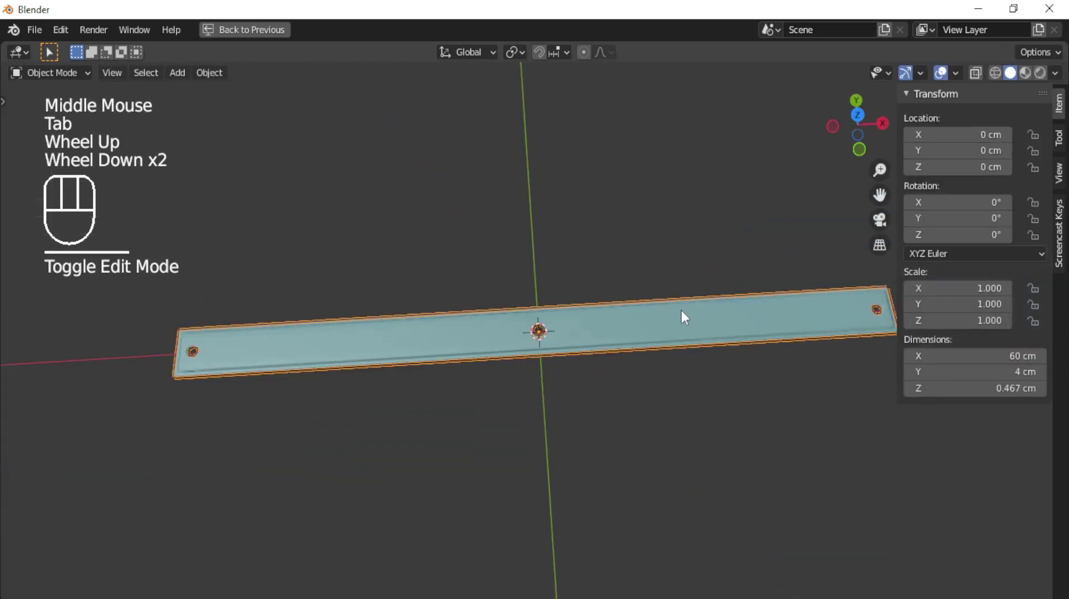
pyautogui.press('KP_3')
pyautogui.scroll(4, 568, 309)
pyautogui.click(559, 303)
pyautogui.press('Tab')
pyautogui.press('a')
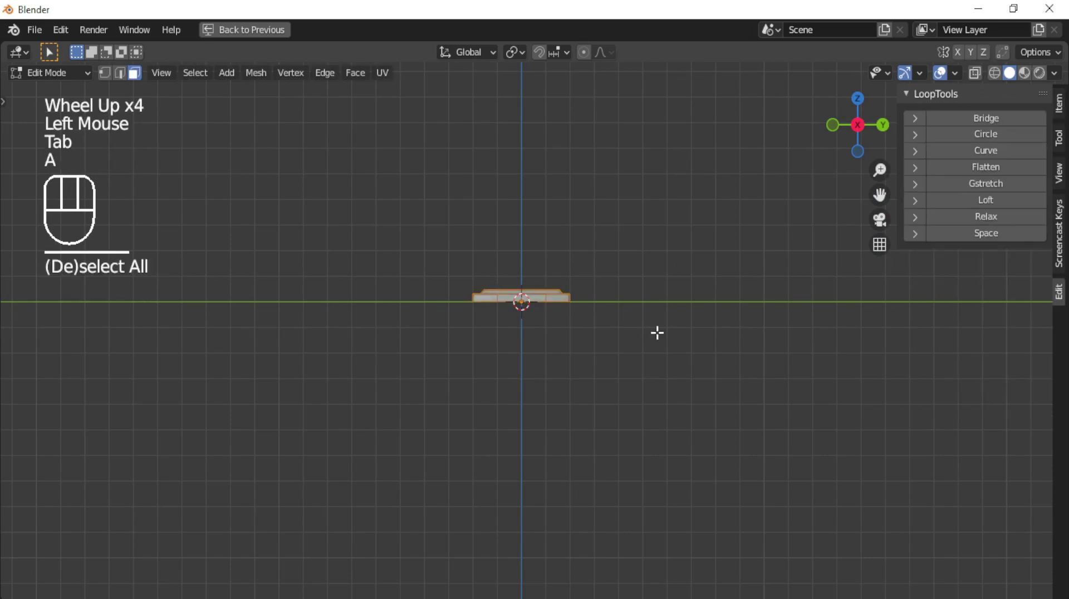
pyautogui.press('r')
pyautogui.click(547, 202)
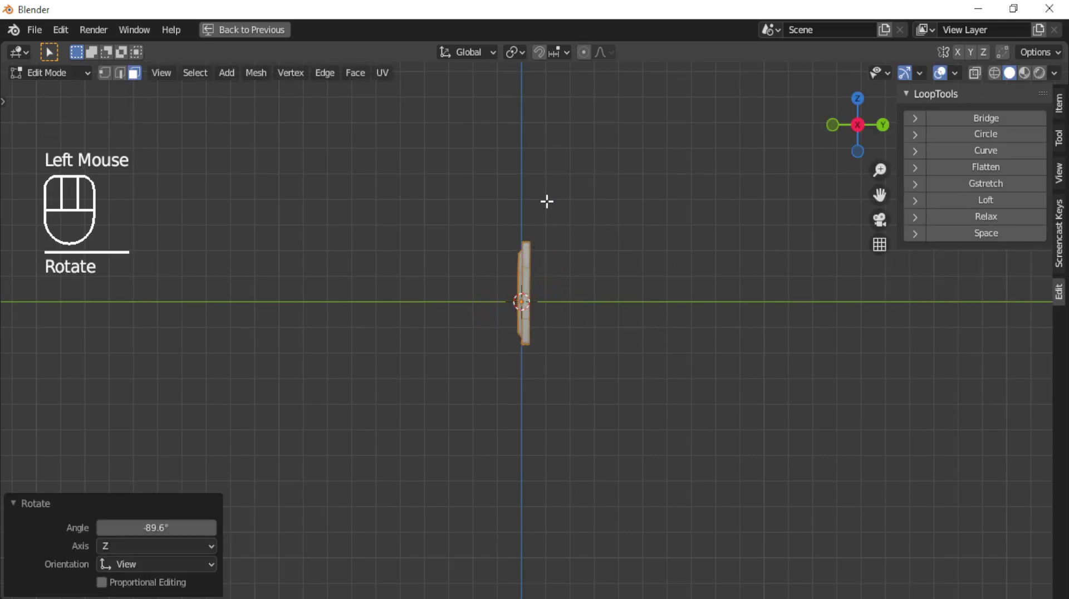
pyautogui.doubleClick(158, 528)
pyautogui.press('Return')
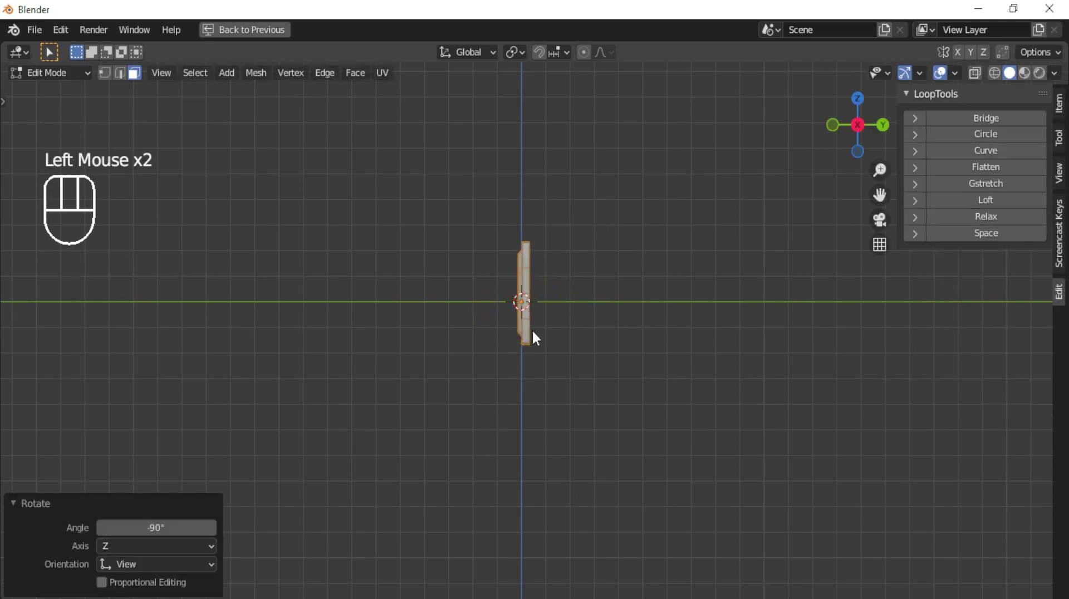
# - Add a Bezier curve at the origin from the Shift+A Curve menu
pyautogui.press('Tab')
pyautogui.scroll(3, 530, 348)
pyautogui.scroll(1, 557, 312)
pyautogui.moveTo(570, 294); pyautogui.dragTo(576, 261, button='middle')
pyautogui.scroll(-4, 576, 260)
pyautogui.hotkey('shift', 'a')
pyautogui.moveTo(576, 276)
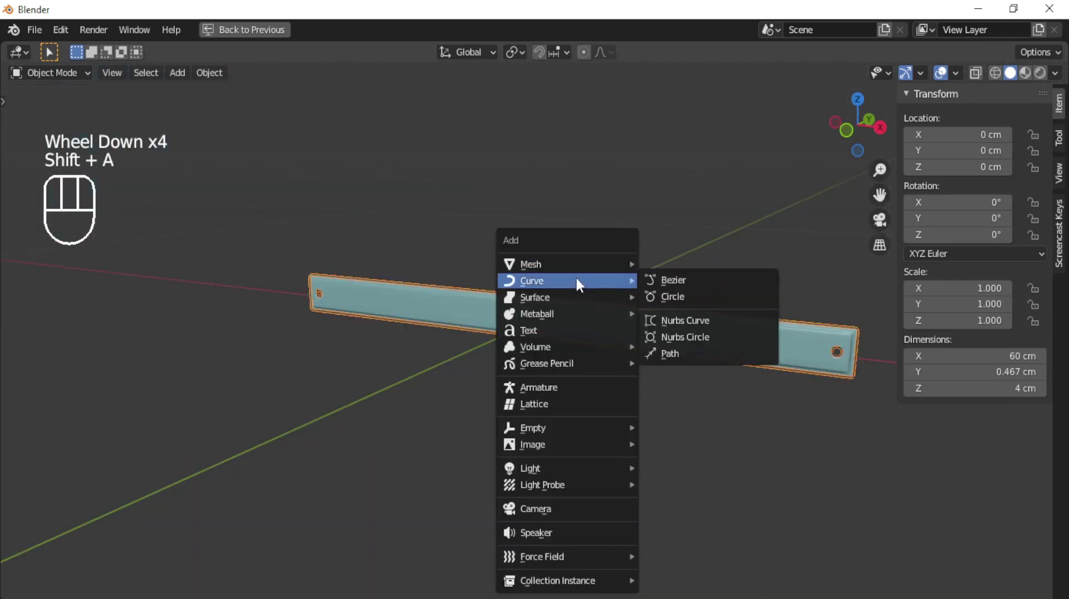
pyautogui.click(665, 277)
# - Rotate the Bezier curve 90° about the Z axis
pyautogui.scroll(-4, 570, 339)
pyautogui.press('r')
pyautogui.press('z')
pyautogui.press('KP_9')
pyautogui.press('KP_0')
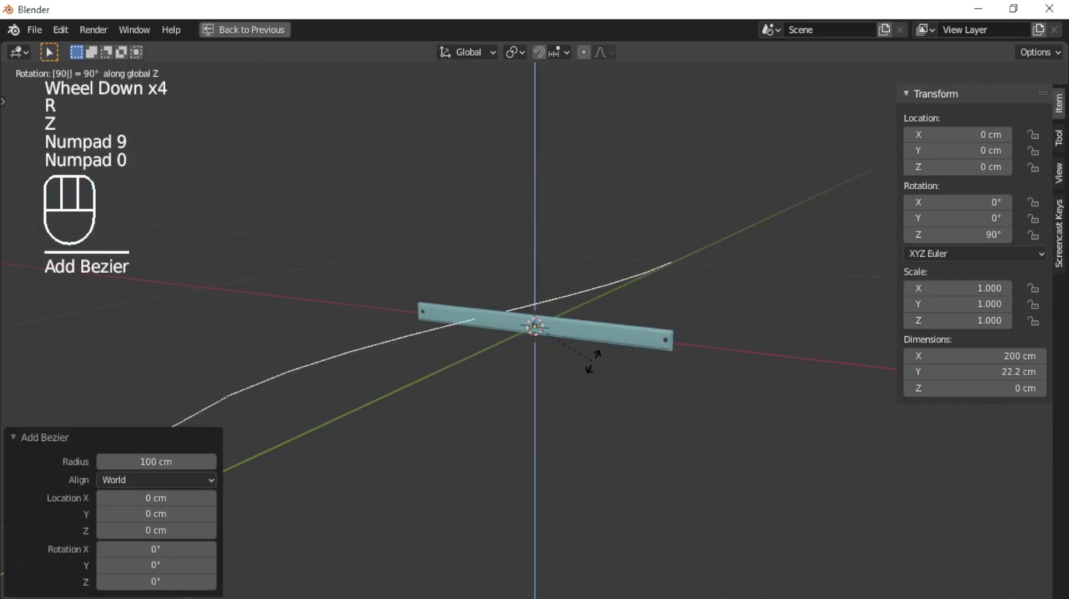
pyautogui.press('KP_Enter')
# - From the top view, rotate the curve's bottom end point handle to exactly 45°
pyautogui.press('KP_7')
pyautogui.press('Tab')
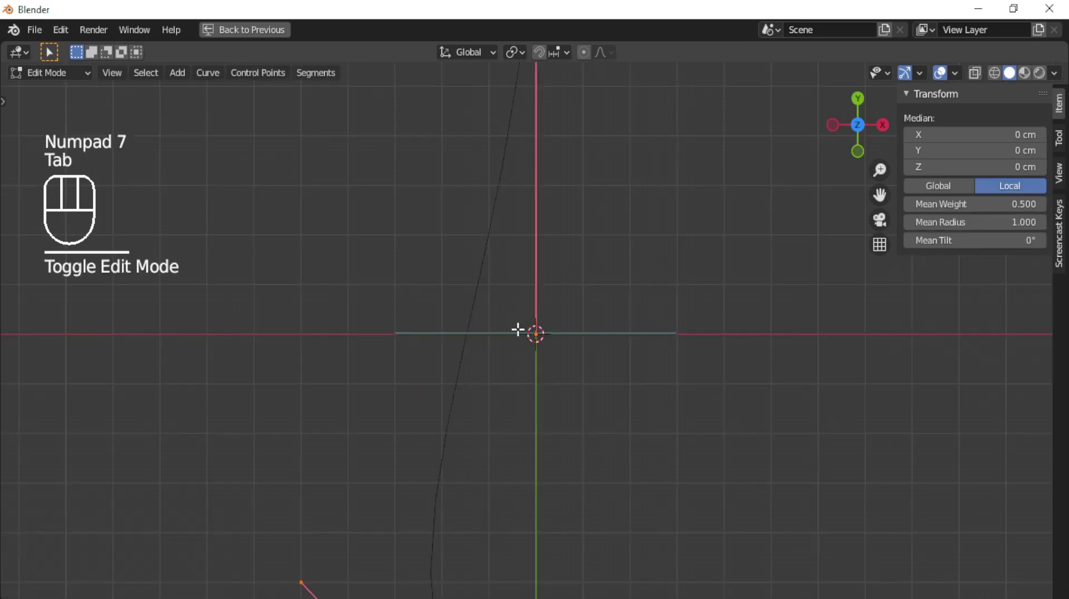
pyautogui.scroll(-4, 544, 516)
pyautogui.click(535, 532)
pyautogui.press('r')
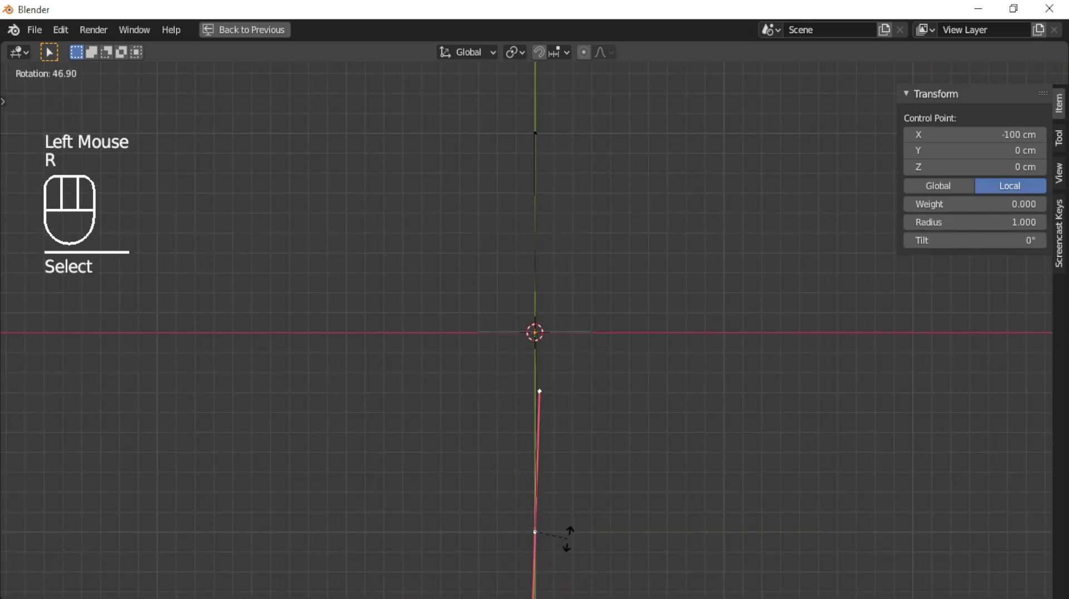
pyautogui.click(569, 530)
pyautogui.doubleClick(155, 528)
pyautogui.write('45')
pyautogui.press('Return')
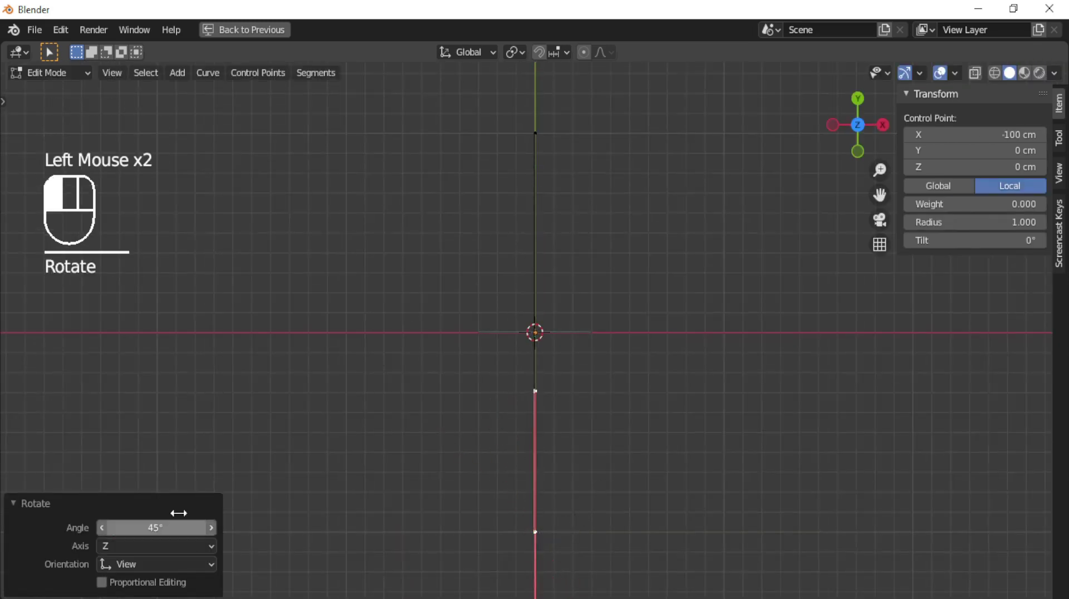
pyautogui.scroll(-5, 453, 344)
pyautogui.press('Tab')
# - Scale the curve down to 0.211 and apply the scale with Ctrl+A
pyautogui.press('s')
pyautogui.click(559, 341)
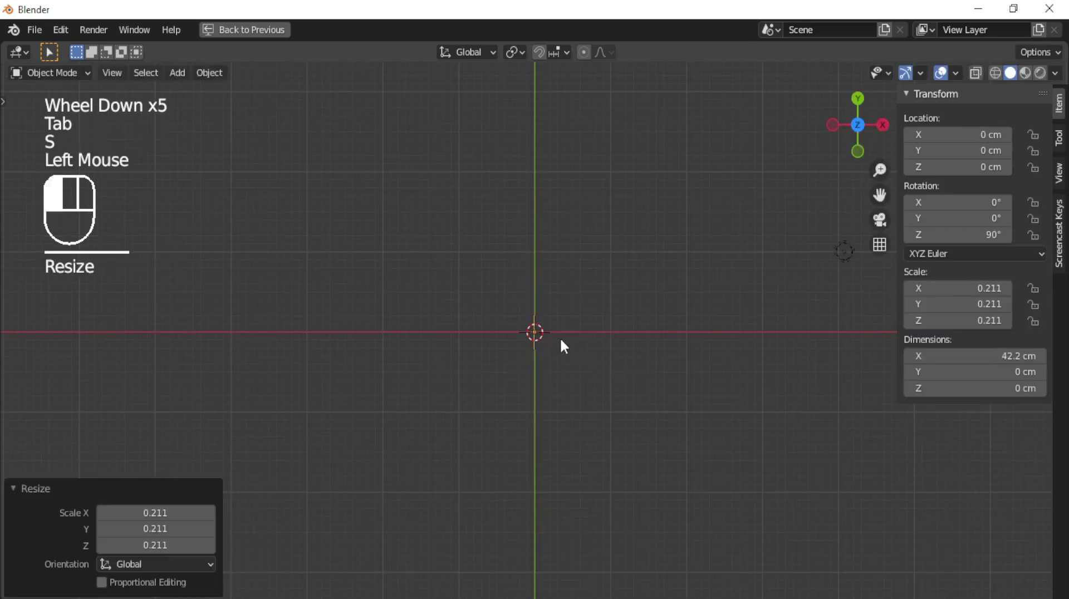
pyautogui.press('KP_3')
pyautogui.scroll(6, 554, 368)
pyautogui.scroll(4, 553, 390)
pyautogui.hotkey('ctrl', 'a')
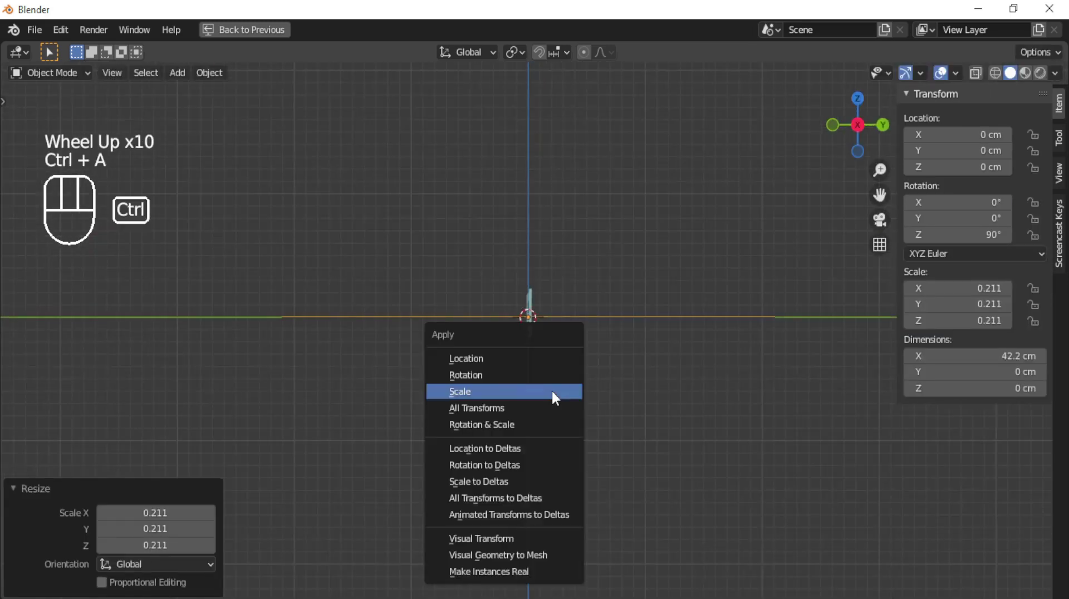
pyautogui.click(551, 389)
# - Shrink the right end point's handles to 0.180, raise it, and turn it about -90° into a hook
pyautogui.press('Tab')
pyautogui.click(861, 336)
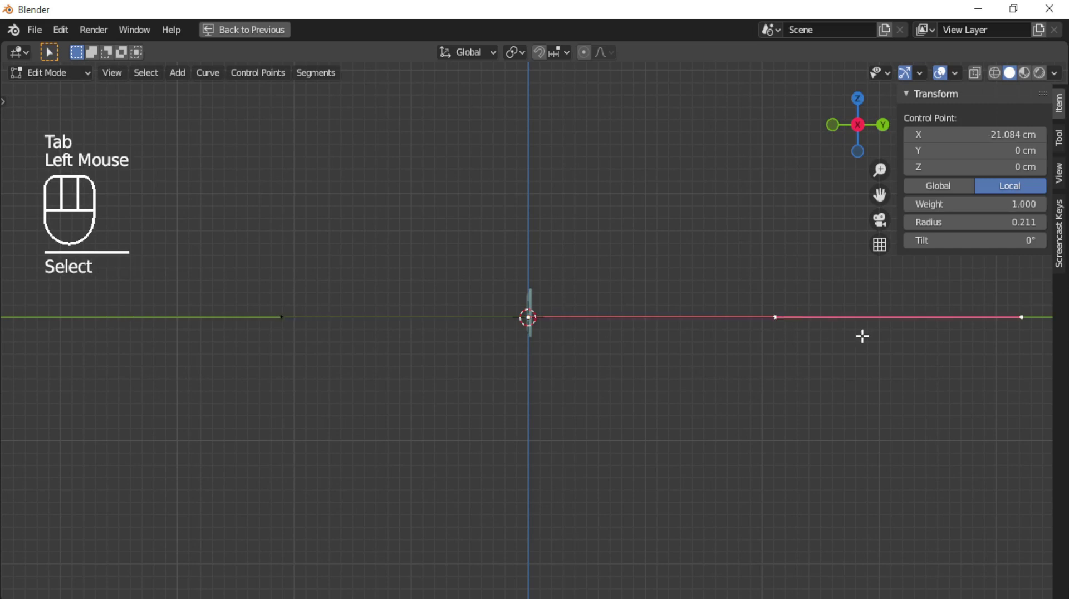
pyautogui.press('s')
pyautogui.click(790, 331)
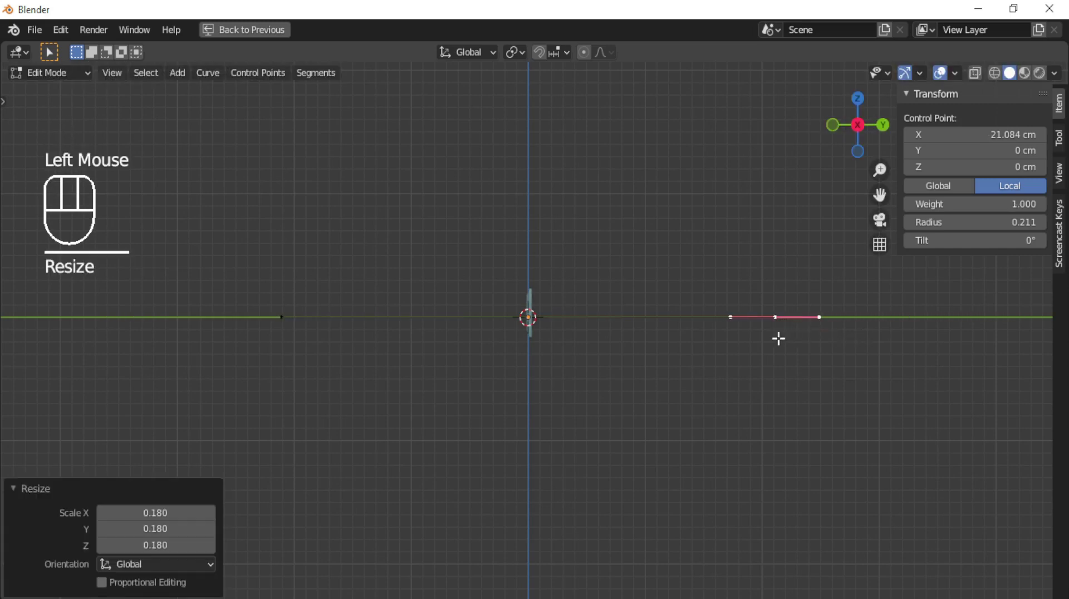
pyautogui.press('g')
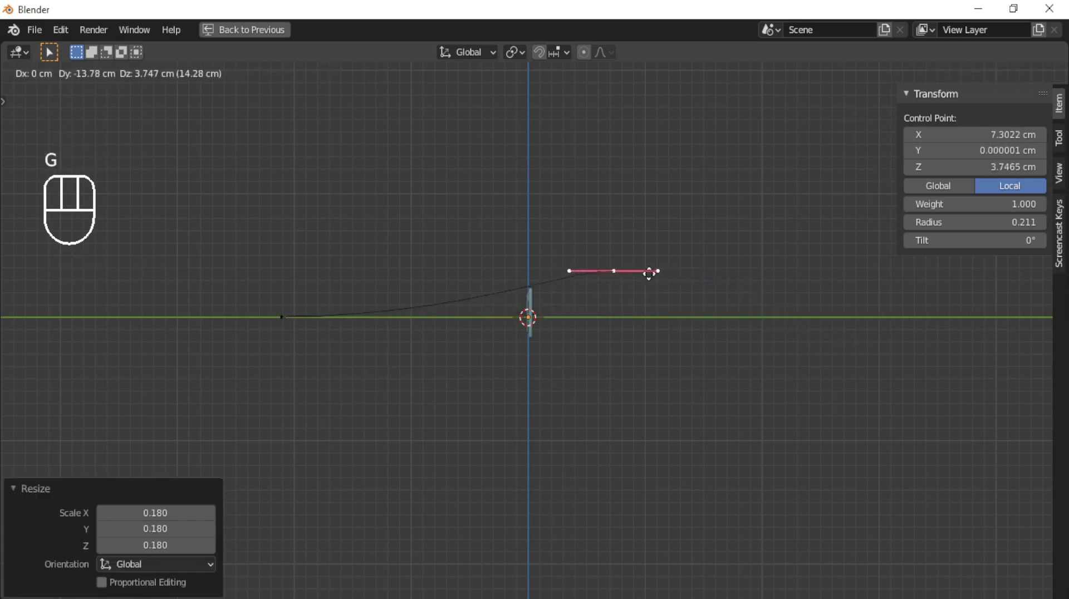
pyautogui.click(626, 266)
pyautogui.press('r')
pyautogui.click(592, 226)
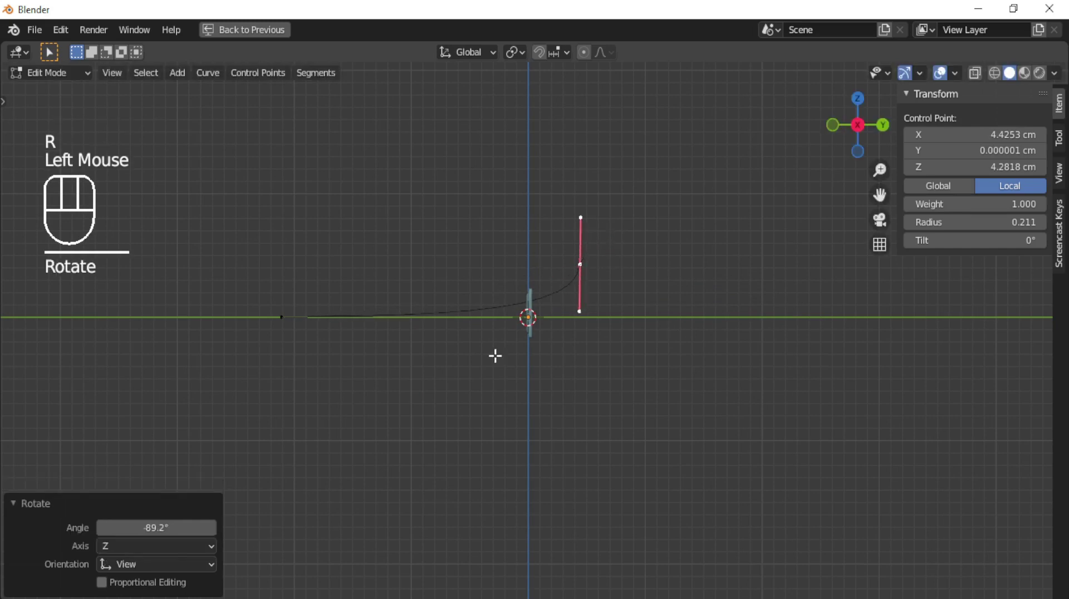
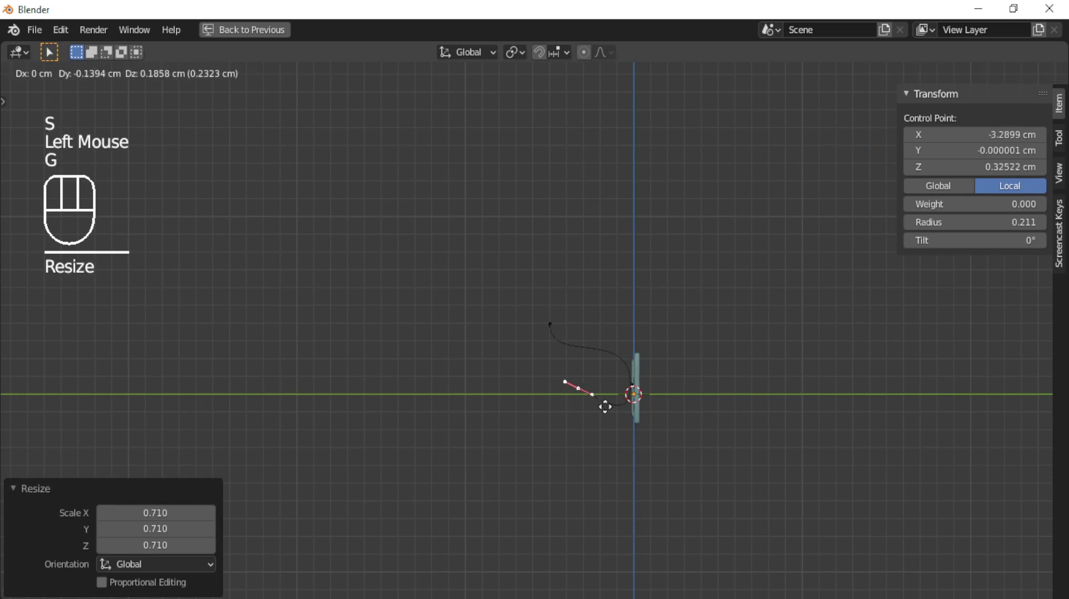
# - Move one hook-curve handle vertically, then rotate another control point's handle
pyautogui.press('z')
pyautogui.click(634, 327)
pyautogui.click(576, 387)
pyautogui.press('r')
pyautogui.click(602, 403)
# - Slide the base handle points along Z so the base runs straight up the board, then exit Edit Mode
pyautogui.click(560, 363)
pyautogui.press('g')
pyautogui.press('z')
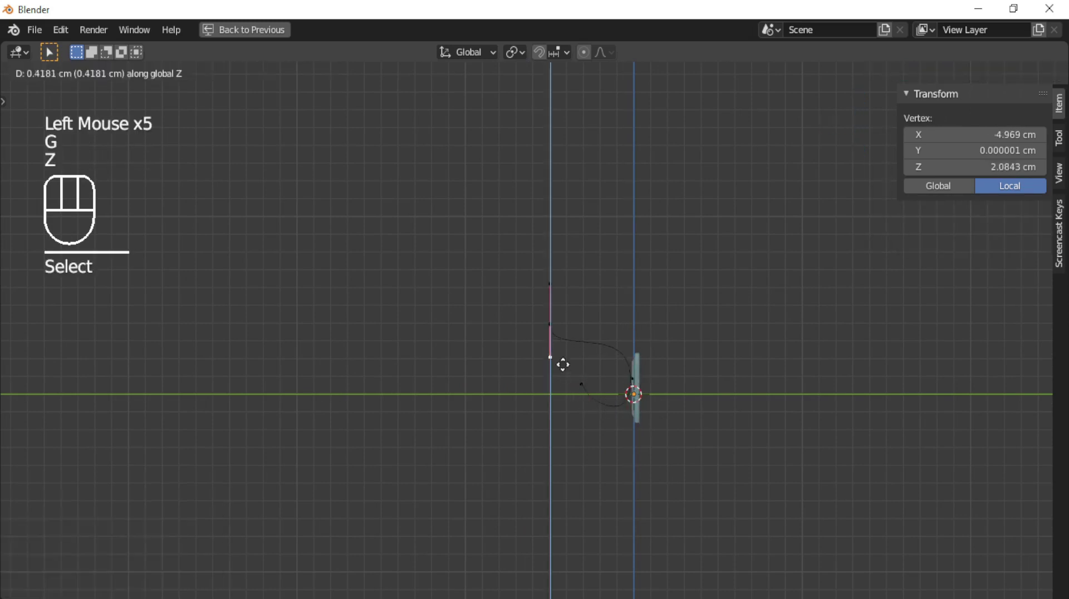
pyautogui.click(585, 389)
pyautogui.press('g')
pyautogui.press('z')
pyautogui.click(631, 438)
pyautogui.press('g')
pyautogui.click(580, 358)
pyautogui.scroll(-1, 537, 396)
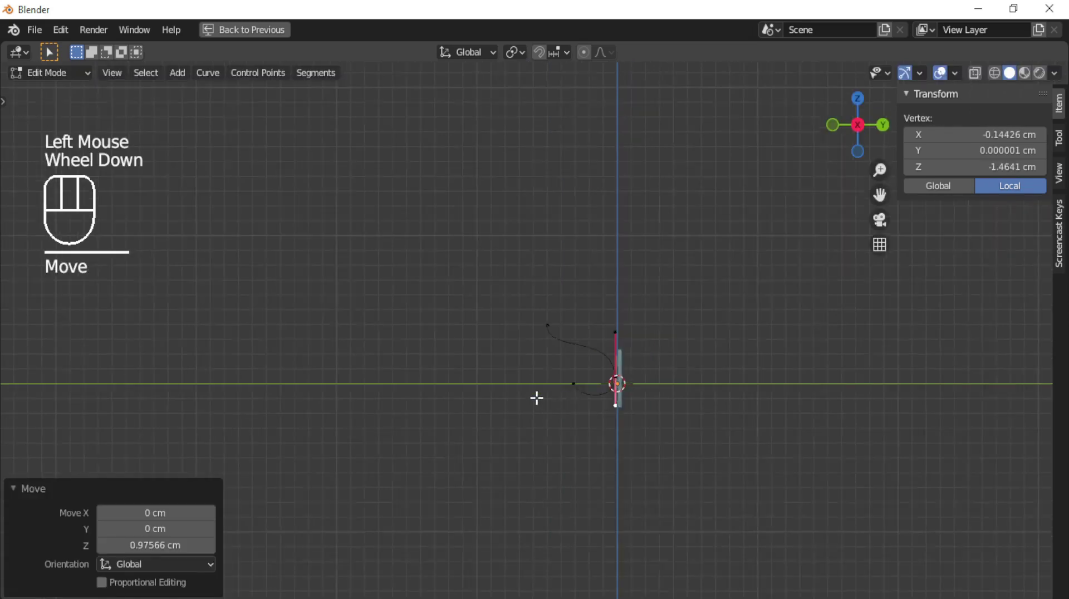
pyautogui.moveTo(537, 396); pyautogui.dragTo(603, 419, button='middle')
pyautogui.press('Tab')
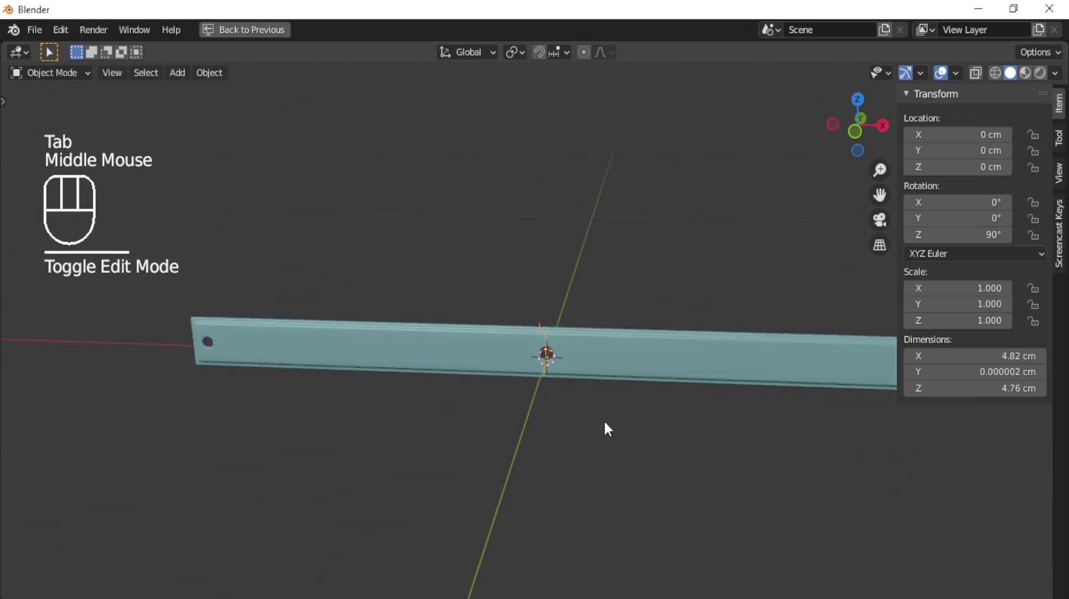
# - Set the curve's Geometry > Bevel Depth to 3 cm so the hook becomes a round tube
pyautogui.hotkey('ctrl', 'space')
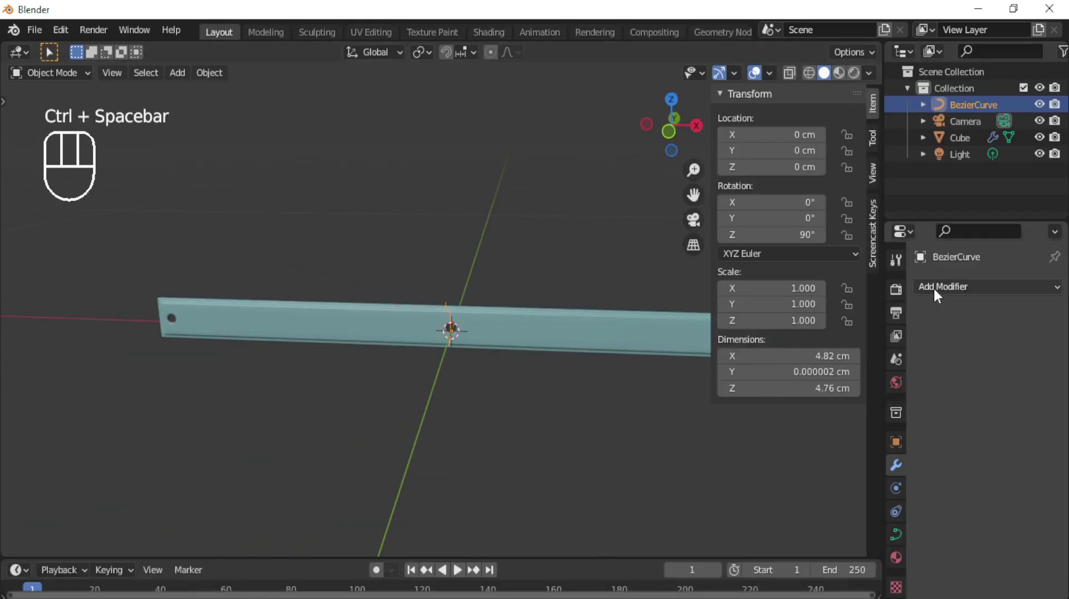
pyautogui.click(894, 536)
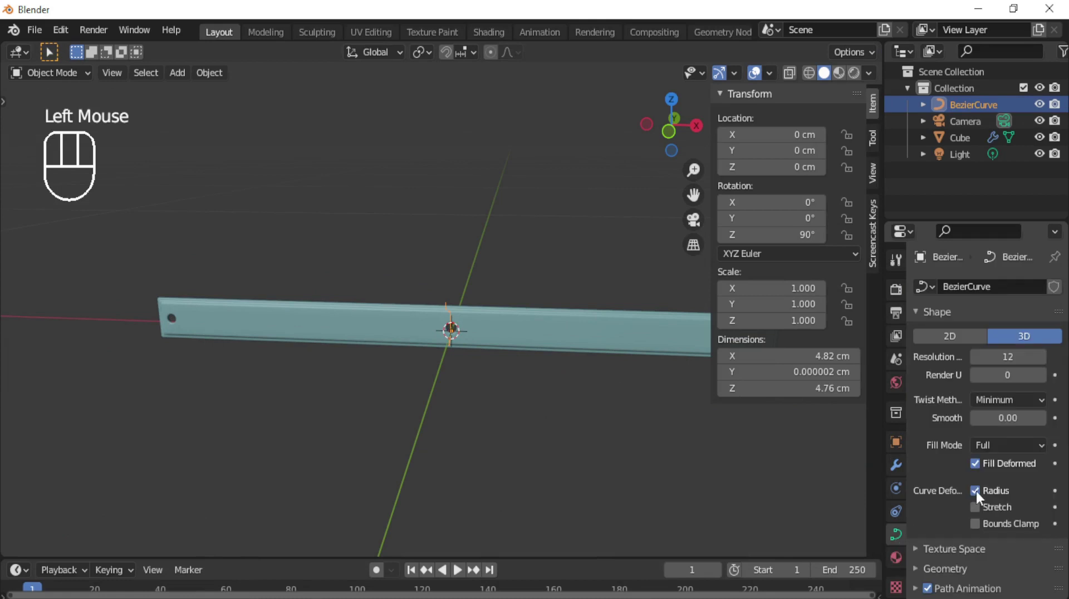
pyautogui.click(914, 566)
pyautogui.scroll(-3, 941, 509)
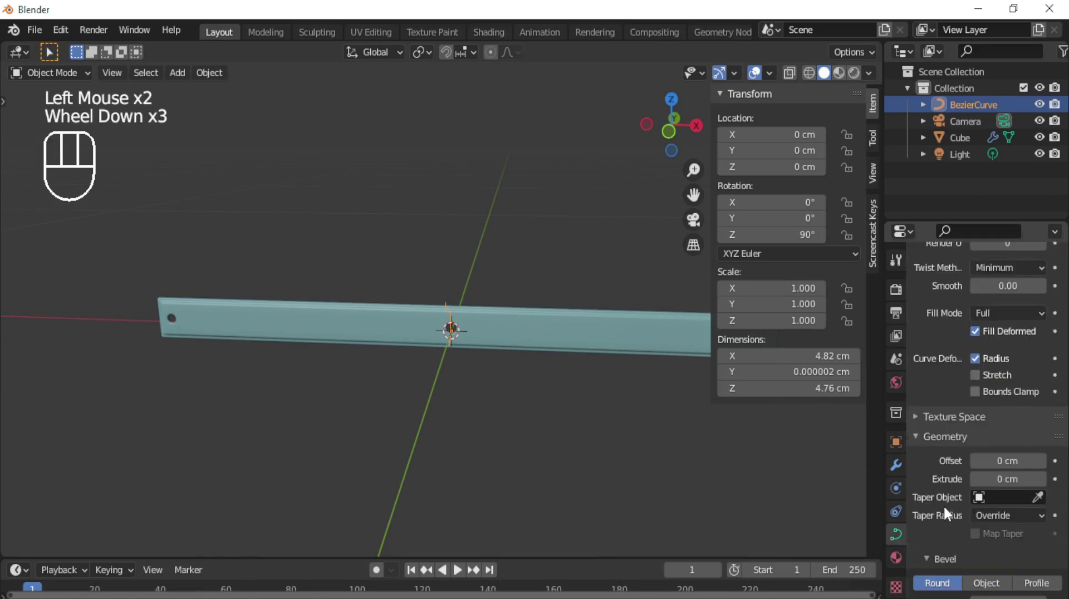
pyautogui.scroll(-2, 1003, 481)
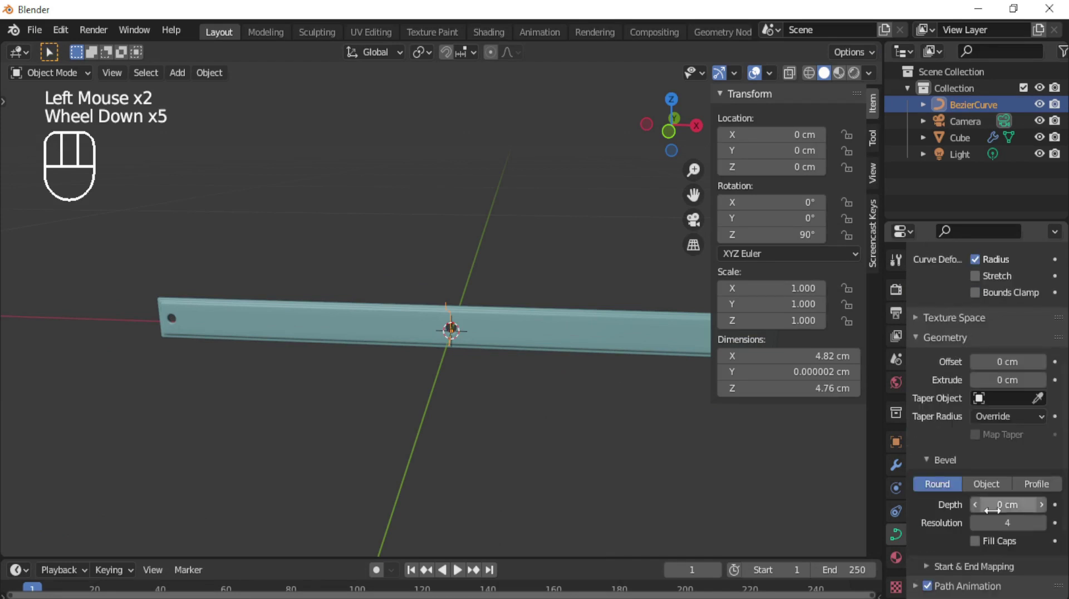
pyautogui.moveTo(1003, 504)
pyautogui.mouseDown()
pyautogui.moveTo(1019, 504)
pyautogui.moveTo(1002, 504)
pyautogui.mouseUp()
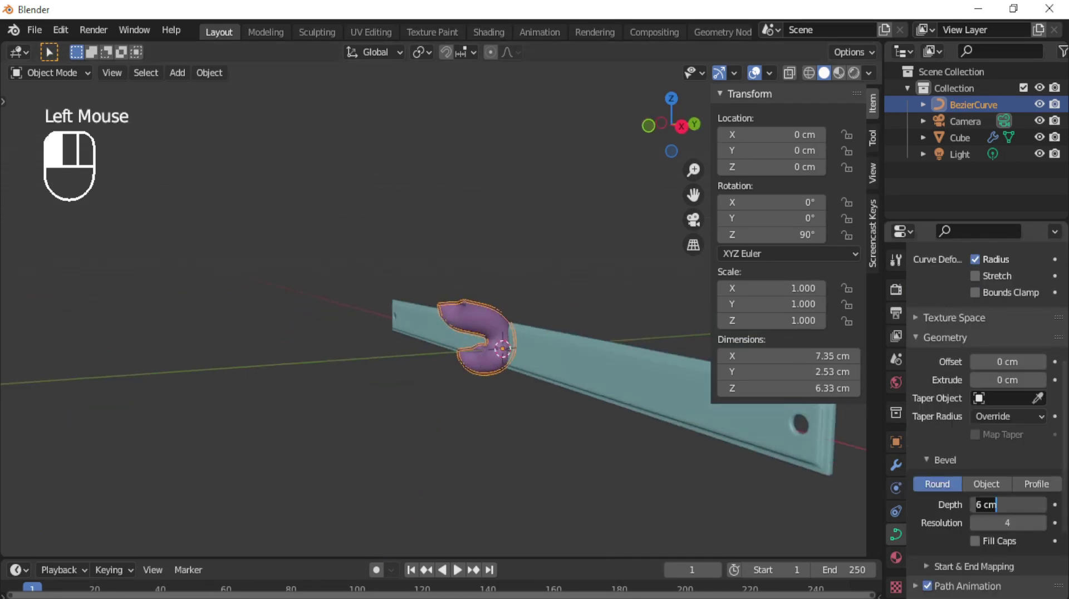
pyautogui.scroll(3, 657, 400)
pyautogui.moveTo(668, 390); pyautogui.dragTo(596, 440, button='middle')
pyautogui.moveTo(1002, 504); pyautogui.dragTo(997, 504)
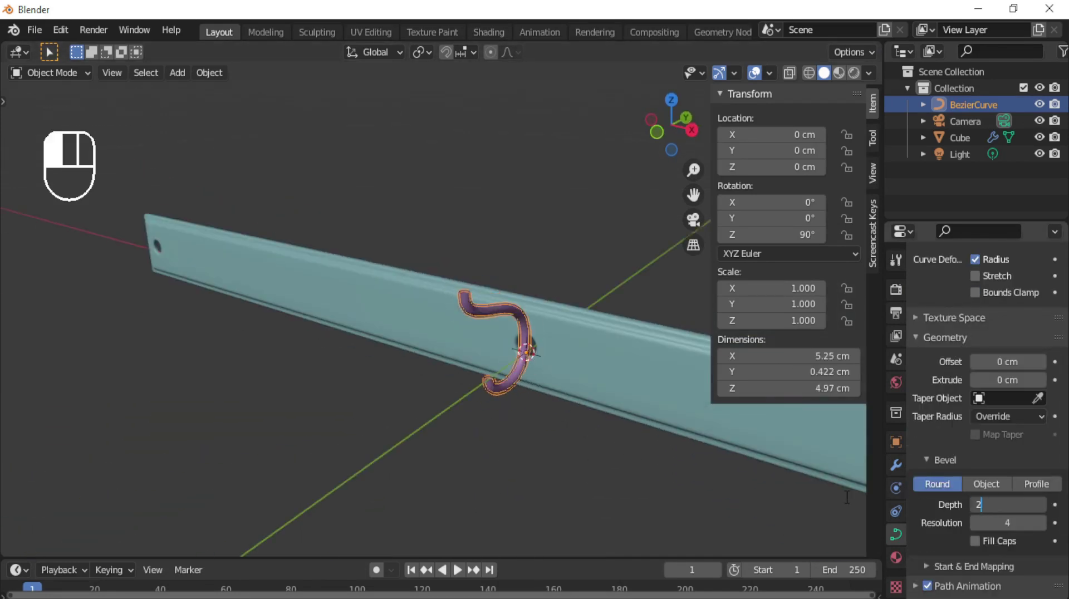
pyautogui.moveTo(590, 435); pyautogui.dragTo(631, 452, button='middle')
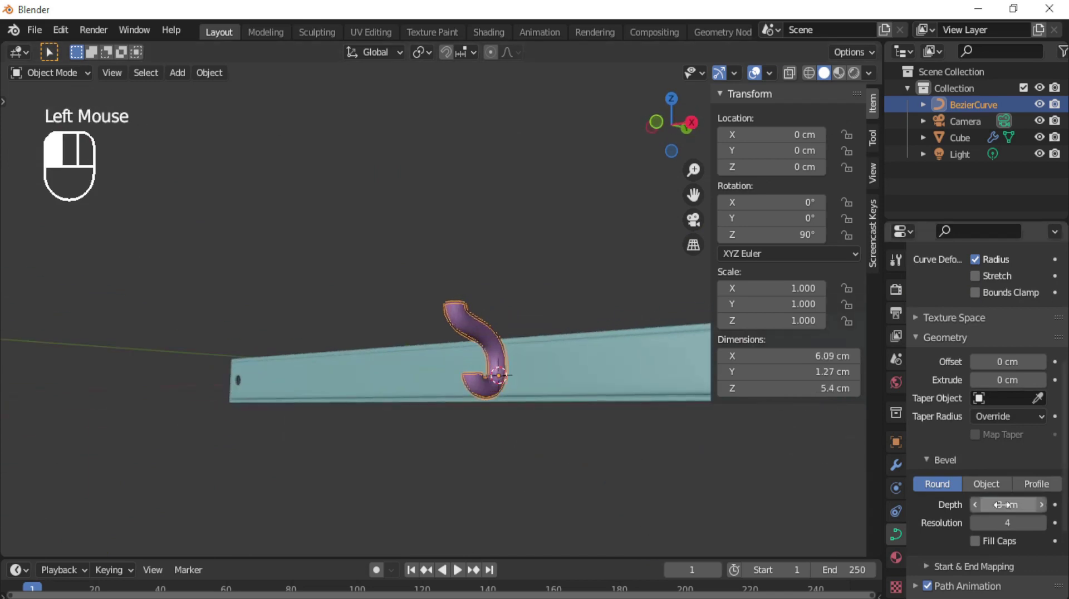
pyautogui.rightClick(484, 334)
pyautogui.moveTo(483, 337)
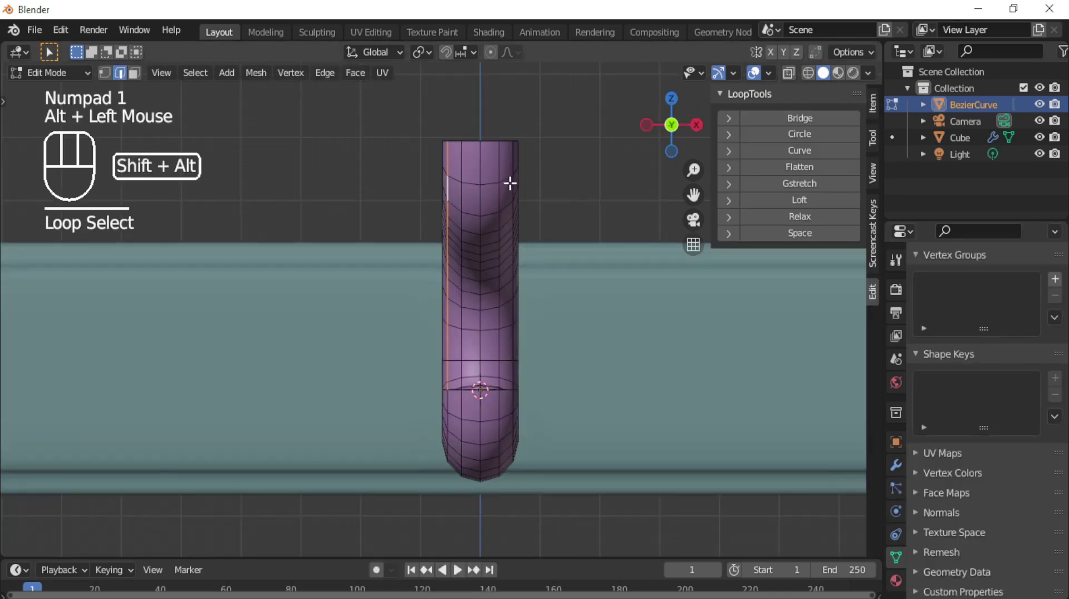
# - Convert the tube to a mesh and dissolve selected edge loops with Ctrl+X
pyautogui.keyDown('alt'); pyautogui.keyDown('shift'); pyautogui.click(503, 401); pyautogui.keyUp('shift'); pyautogui.keyUp('alt')
pyautogui.keyDown('alt'); pyautogui.keyDown('shift'); pyautogui.click(503, 400); pyautogui.keyUp('shift'); pyautogui.keyUp('alt')
pyautogui.moveTo(503, 401); pyautogui.dragTo(554, 387, button='middle')
pyautogui.keyDown('alt'); pyautogui.keyDown('shift'); pyautogui.click(632, 410); pyautogui.keyUp('shift'); pyautogui.keyUp('alt')
pyautogui.keyDown('alt'); pyautogui.keyDown('shift'); pyautogui.click(396, 381); pyautogui.keyUp('shift'); pyautogui.keyUp('alt')
pyautogui.hotkey('ctrl', 'z')
pyautogui.moveTo(396, 380); pyautogui.dragTo(625, 386, button='middle')
pyautogui.keyDown('alt'); pyautogui.keyDown('shift'); pyautogui.click(374, 393); pyautogui.keyUp('shift'); pyautogui.keyUp('alt')
pyautogui.hotkey('ctrl', 'x')
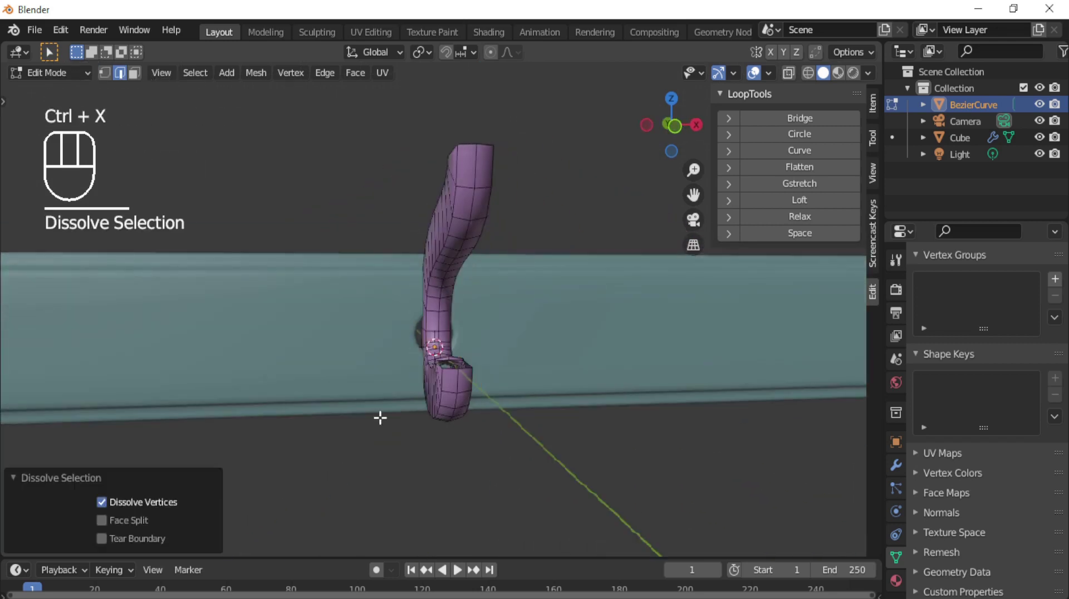
pyautogui.moveTo(380, 417); pyautogui.dragTo(508, 377, button='middle')
# - Flatten the whole tube sideways by scaling it along X
pyautogui.press('a')
pyautogui.press('s')
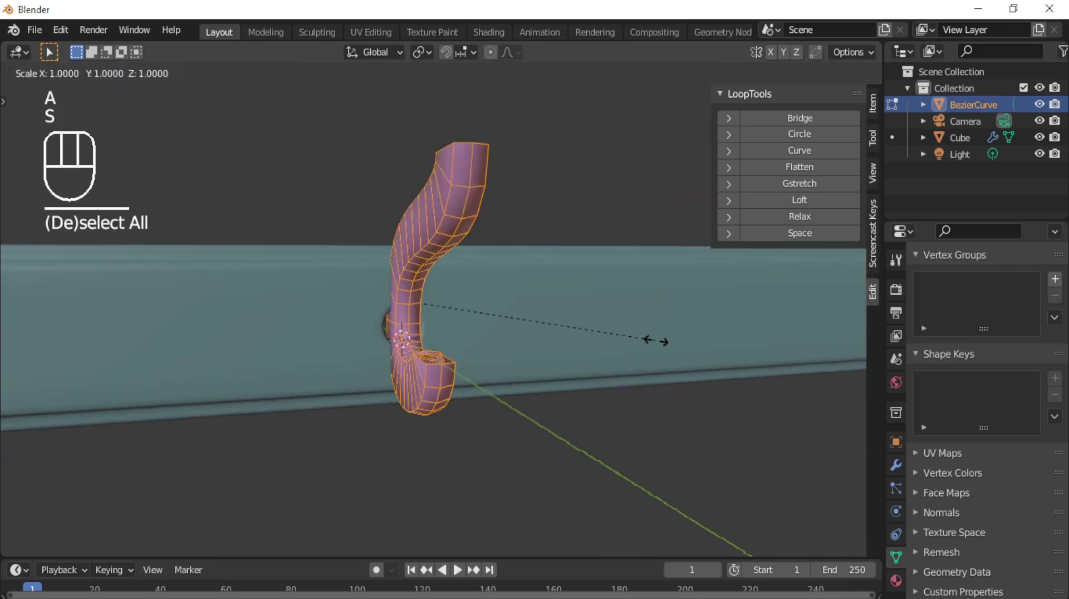
pyautogui.press('x')
pyautogui.click(536, 331)
pyautogui.keyDown('shift'); pyautogui.moveTo(496, 301); pyautogui.dragTo(517, 334, button='middle'); pyautogui.keyUp('shift')
pyautogui.moveTo(518, 334); pyautogui.dragTo(443, 360, button='middle')
pyautogui.press('Tab')
pyautogui.scroll(-2, 621, 358)
# - Shade the hook smooth and fill faces to cap both open ends
pyautogui.rightClick(507, 298)
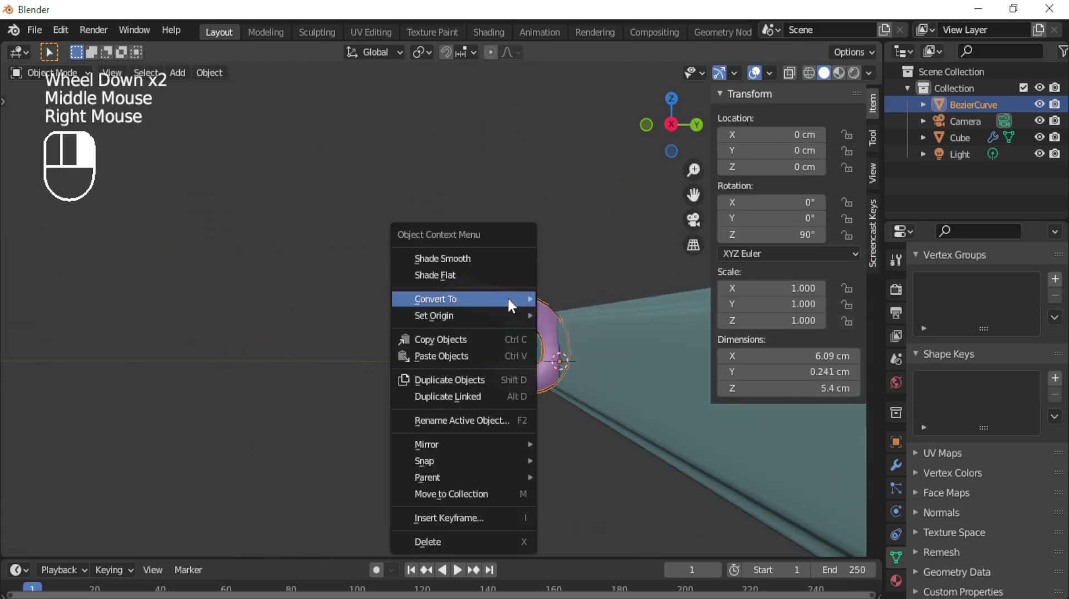
pyautogui.click(499, 264)
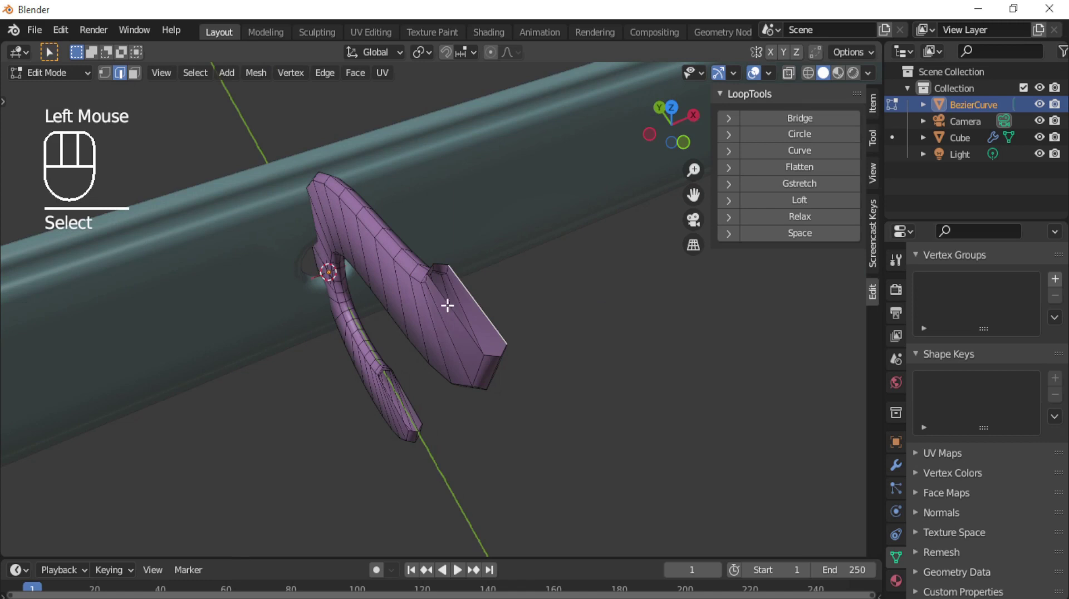
pyautogui.press('f')
pyautogui.press('f')
pyautogui.moveTo(447, 305); pyautogui.dragTo(451, 431, button='middle')
pyautogui.press('f')
pyautogui.press('f')
pyautogui.moveTo(451, 432); pyautogui.dragTo(420, 319, button='middle')
pyautogui.scroll(3, 451, 422)
# - In see-through side view, raise and slide the tip's top vertices to reshape it
pyautogui.press('KP_3')
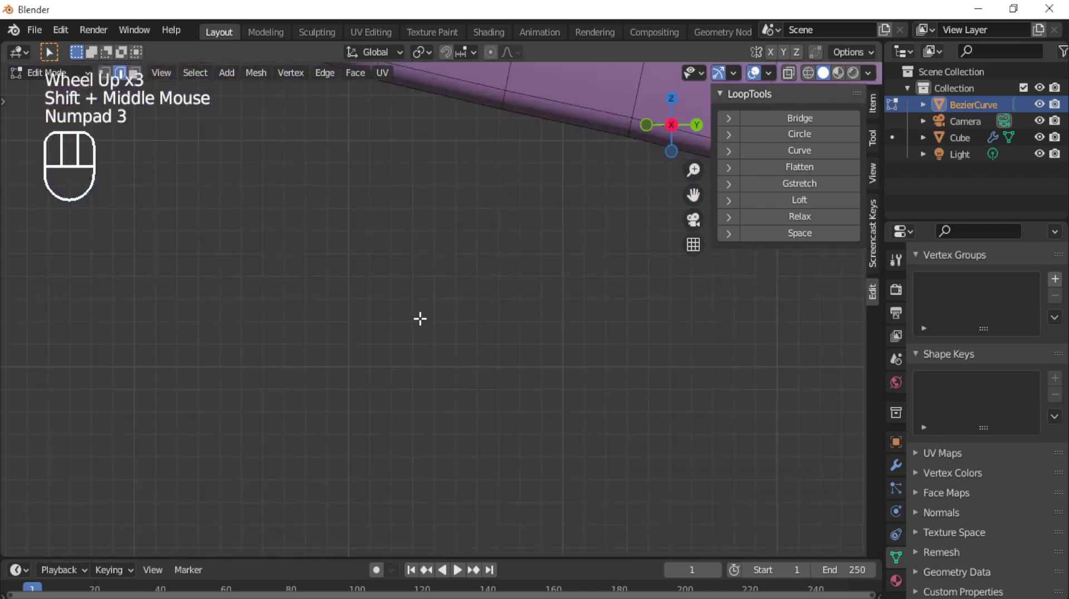
pyautogui.hotkey('alt', 'z')
pyautogui.click(104, 72)
pyautogui.keyDown('shift'); pyautogui.moveTo(623, 283); pyautogui.dragTo(639, 327); pyautogui.keyUp('shift')
pyautogui.press('g')
pyautogui.press('z')
pyautogui.click(634, 296)
pyautogui.press('g')
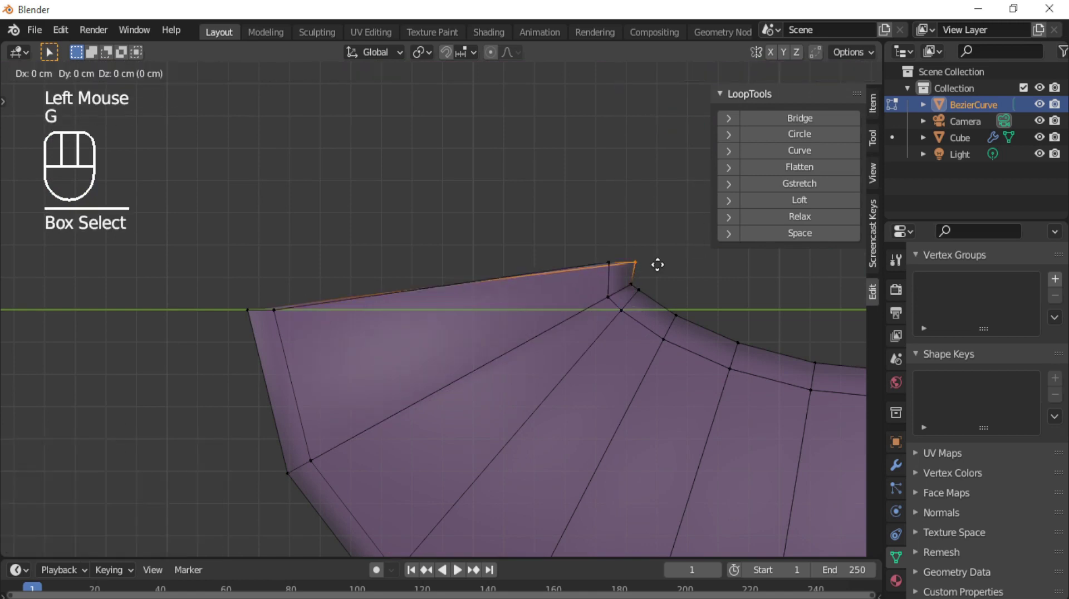
pyautogui.click(616, 268)
pyautogui.scroll(-3, 420, 345)
# - Add a centred loop cut around the tube
pyautogui.moveTo(419, 345); pyautogui.dragTo(454, 343, button='middle')
pyautogui.hotkey('alt', 'z')
pyautogui.moveTo(454, 343); pyautogui.dragTo(487, 341, button='middle')
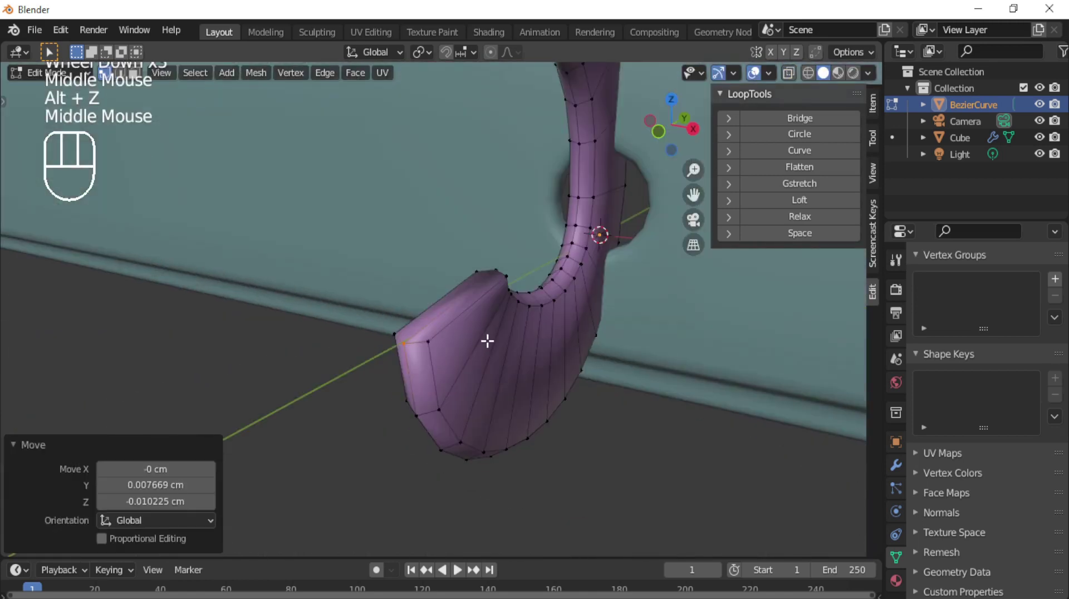
pyautogui.hotkey('ctrl', 'r')
pyautogui.click(490, 342)
pyautogui.rightClick(489, 342)
# - Move a tip vertex vertically in side view to refine the tip, then exit Edit Mode
pyautogui.press('KP_3')
pyautogui.hotkey('alt', 'z')
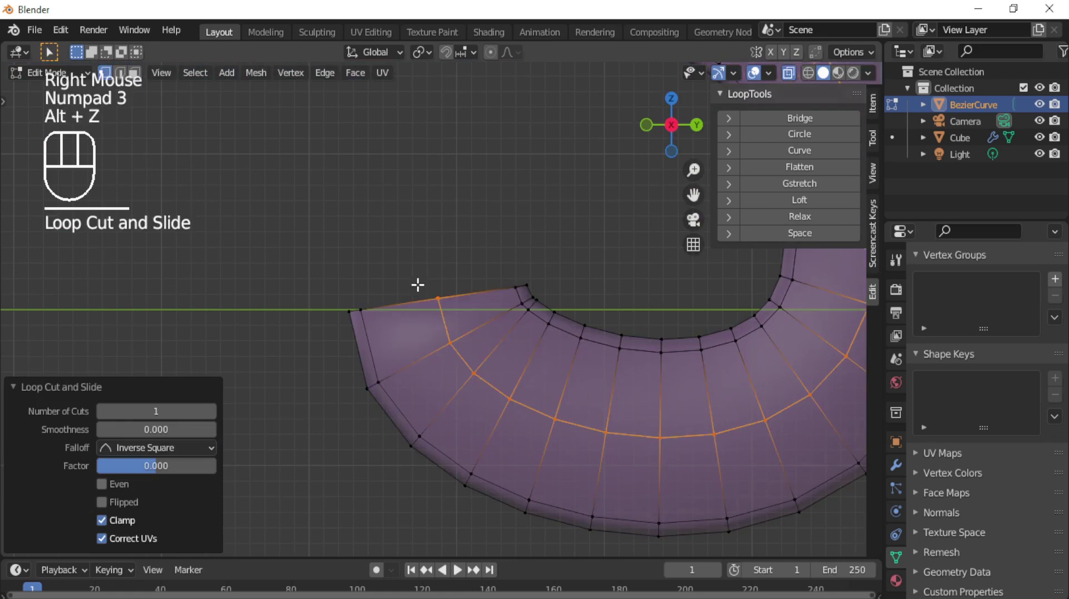
pyautogui.click(430, 299)
pyautogui.press('g')
pyautogui.press('z')
pyautogui.click(473, 295)
pyautogui.press('g')
pyautogui.scroll(-2, 473, 296)
pyautogui.keyDown('shift'); pyautogui.moveTo(473, 295); pyautogui.dragTo(454, 239, button='middle'); pyautogui.keyUp('shift')
pyautogui.click(453, 239)
pyautogui.press('Tab')
pyautogui.hotkey('alt', 'z')
pyautogui.scroll(-3, 458, 303)
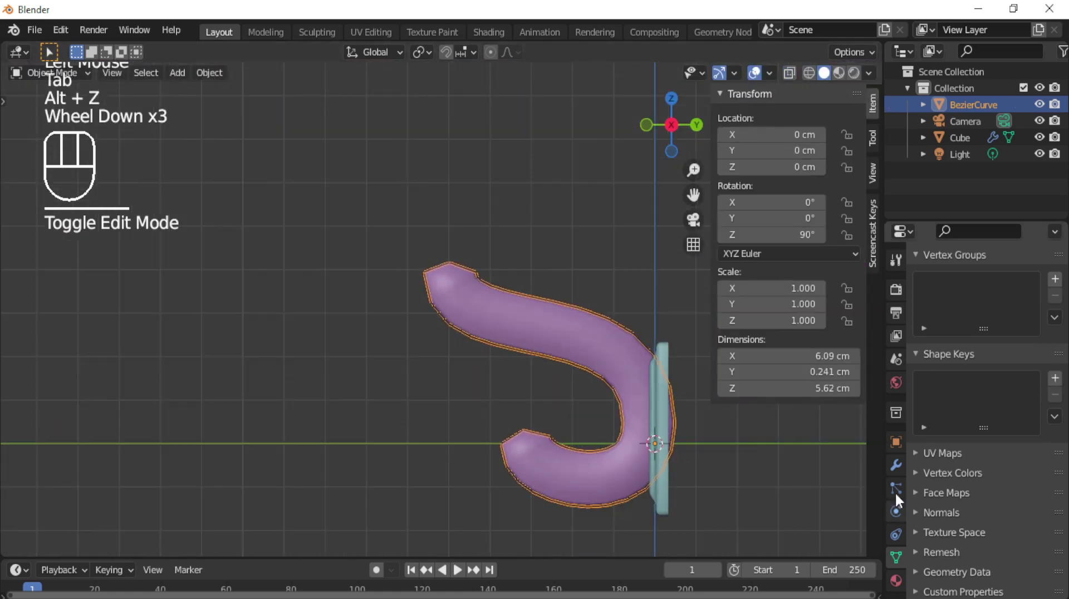
# - Add a Subdivision Surface modifier to the hook
pyautogui.click(896, 465)
pyautogui.click(996, 286)
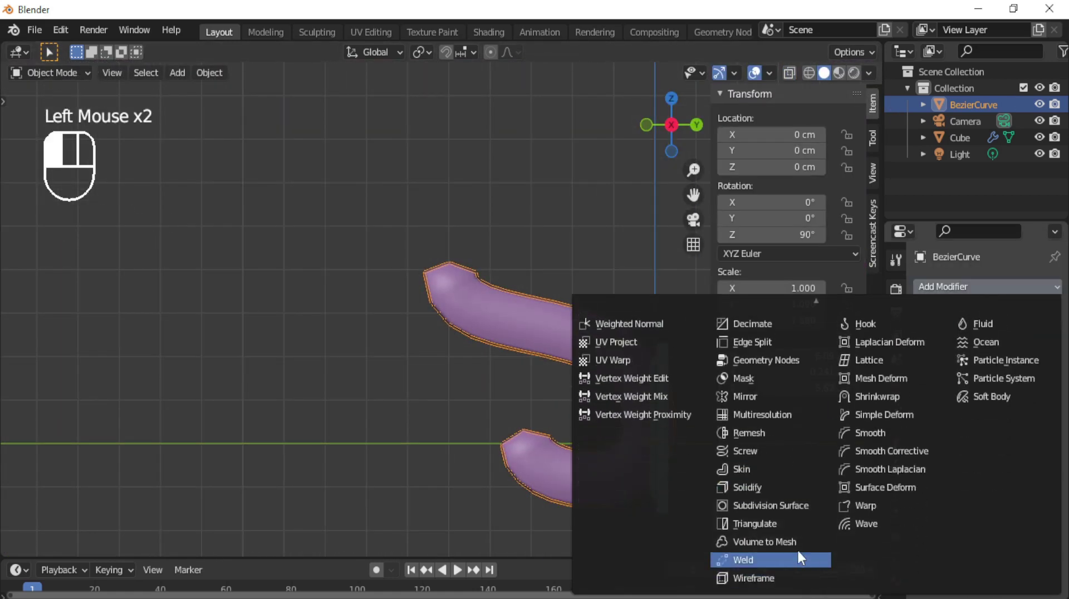
pyautogui.click(791, 505)
pyautogui.moveTo(599, 449); pyautogui.dragTo(566, 468, button='middle')
pyautogui.scroll(-2, 566, 467)
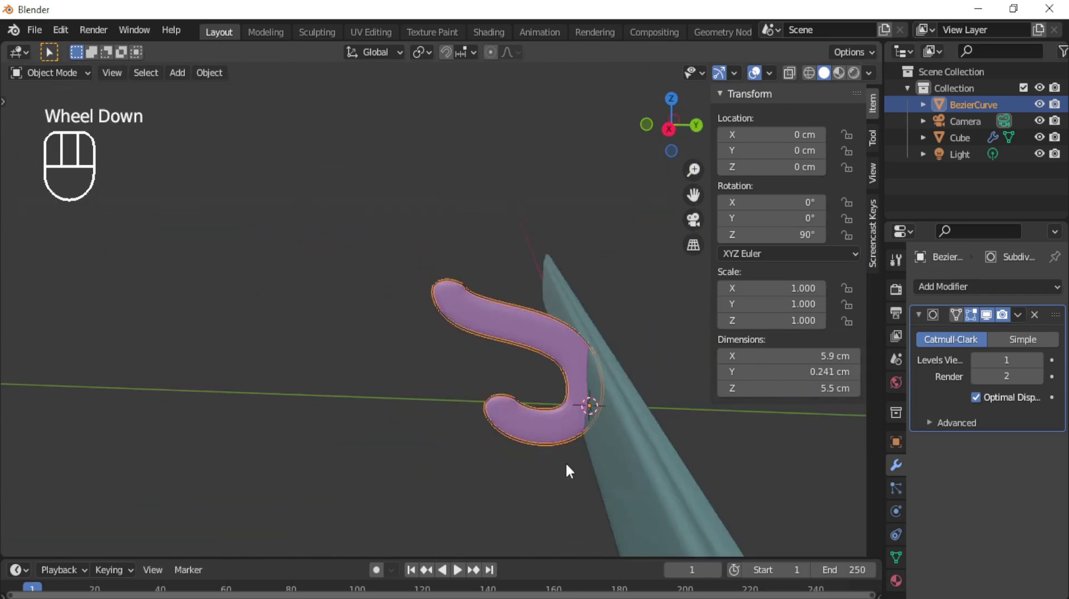
pyautogui.press('KP_3')
# - Slim the hook slightly with the Shrink/Fatten tool in Edit Mode
pyautogui.press('Tab')
pyautogui.scroll(-3, 25, 553)
pyautogui.click(26, 543)
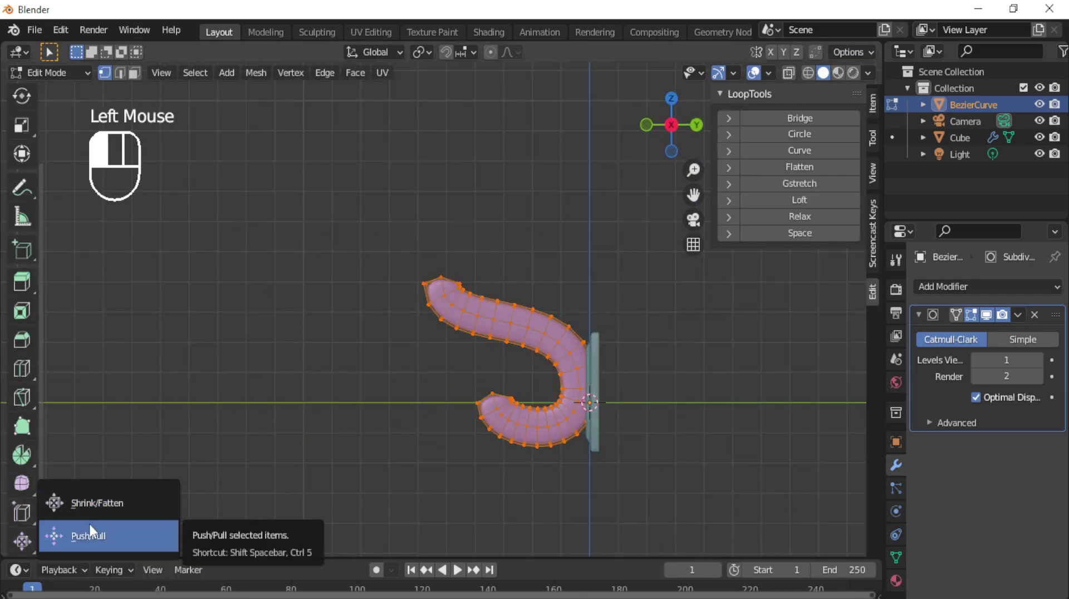
pyautogui.click(98, 503)
pyautogui.moveTo(508, 282); pyautogui.dragTo(511, 282)
pyautogui.moveTo(268, 473); pyautogui.dragTo(490, 340, button='middle')
pyautogui.moveTo(490, 339); pyautogui.dragTo(499, 343)
pyautogui.moveTo(499, 342); pyautogui.dragTo(526, 343, button='middle')
# - Dissolve one edge loop on the hook in edge select mode
pyautogui.press('Tab')
pyautogui.press('Tab')
pyautogui.press('2')
pyautogui.keyDown('alt'); pyautogui.click(514, 341); pyautogui.keyUp('alt')
pyautogui.hotkey('ctrl', 'x')
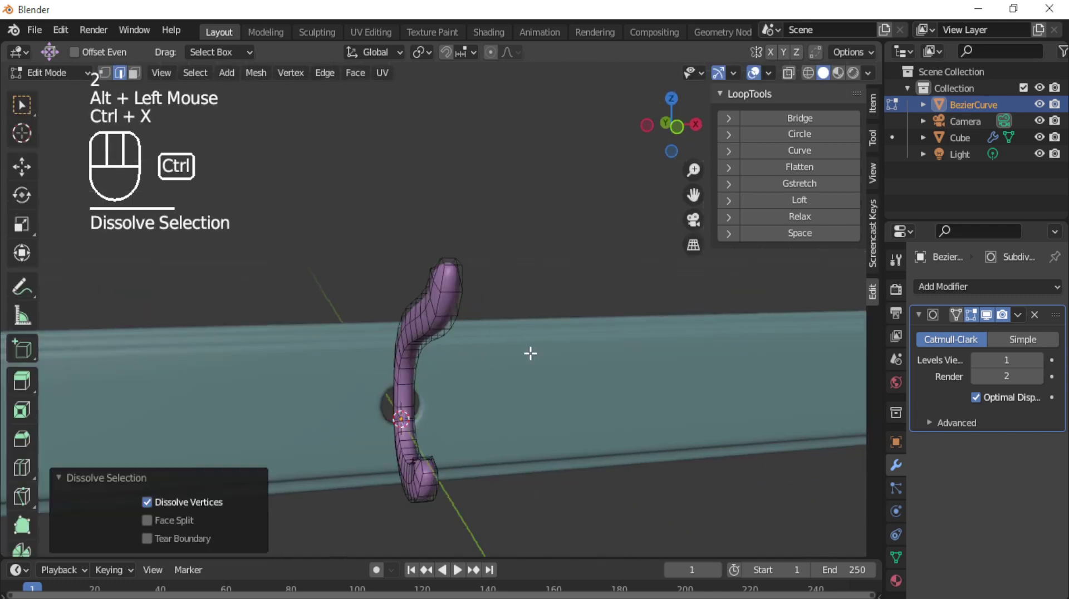
pyautogui.press('Tab')
pyautogui.scroll(2, 526, 342)
pyautogui.scroll(-2, 472, 470)
# - Add a Bevel modifier with 2 segments, moved first ahead of the subdivision
pyautogui.click(986, 287)
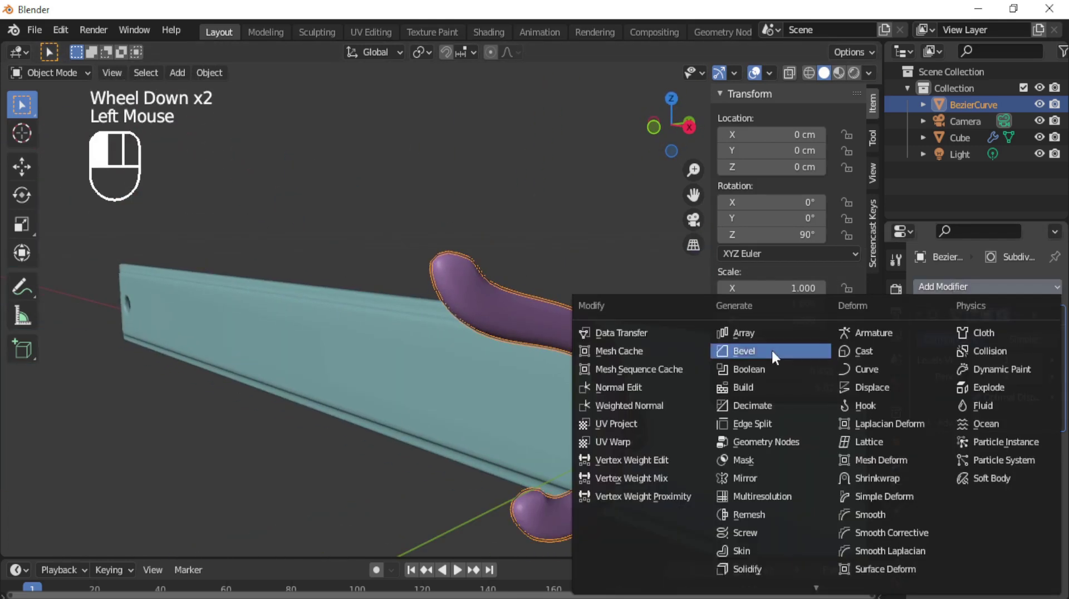
pyautogui.click(779, 349)
pyautogui.click(1021, 445)
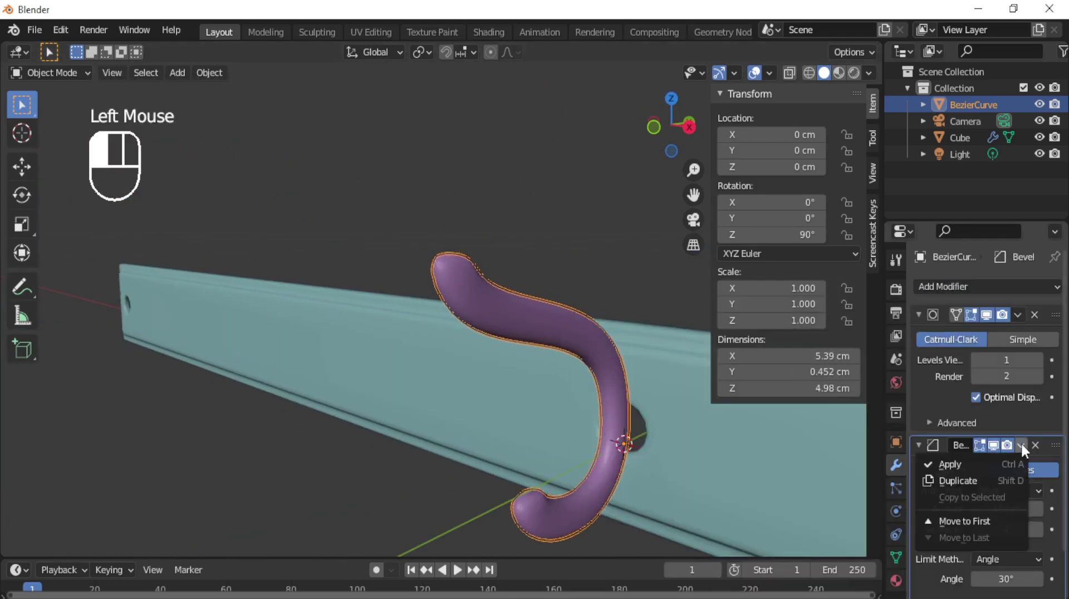
pyautogui.click(969, 521)
pyautogui.click(1037, 399)
pyautogui.moveTo(623, 445); pyautogui.dragTo(544, 401, button='middle')
pyautogui.click(543, 401)
# - In Edit Mode, frame the hook tip in side view with X-ray and select its vertices
pyautogui.press('Tab')
pyautogui.scroll(3, 551, 409)
pyautogui.press('KP_3')
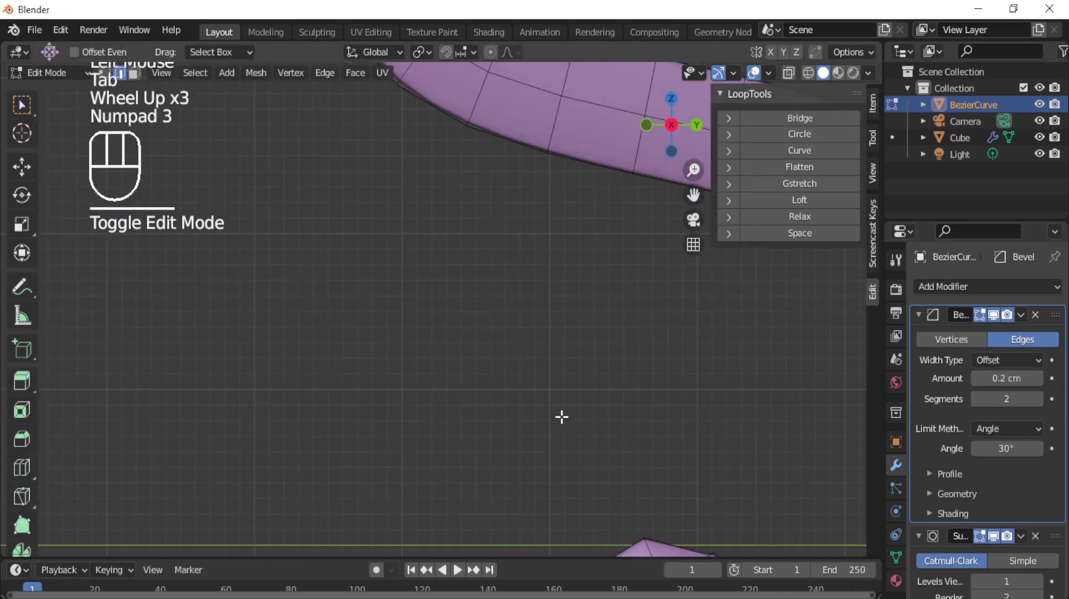
pyautogui.scroll(-2, 551, 411)
pyautogui.click(590, 440)
pyautogui.press('KP_Decimal')
pyautogui.scroll(-2, 557, 429)
pyautogui.keyDown('shift'); pyautogui.moveTo(530, 420); pyautogui.dragTo(573, 429, button='middle'); pyautogui.keyUp('shift')
pyautogui.press('1')
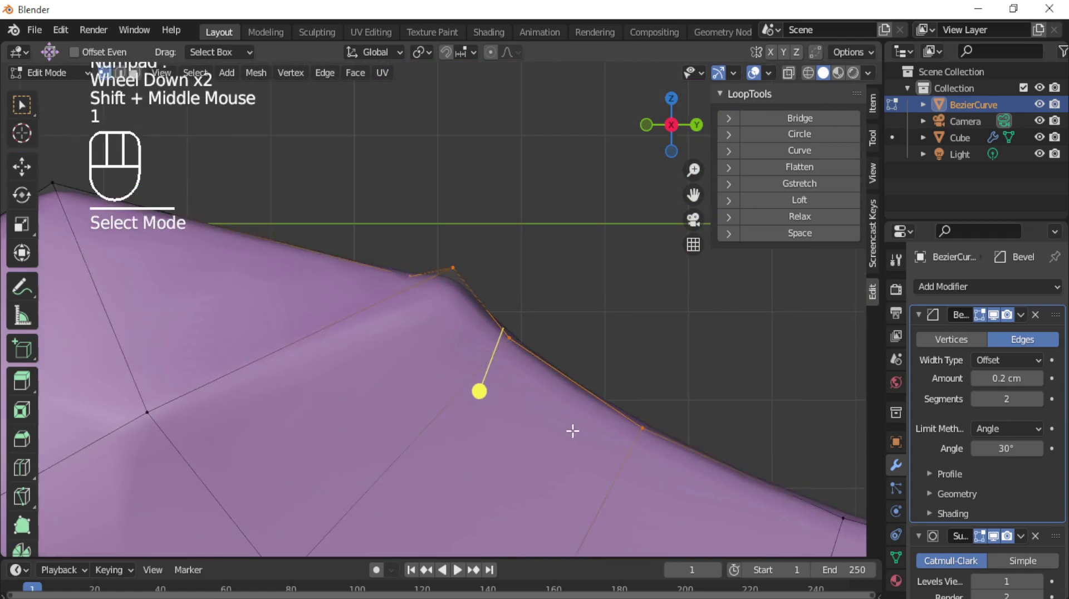
pyautogui.hotkey('alt', 'z')
pyautogui.click(377, 248)
pyautogui.click(412, 286)
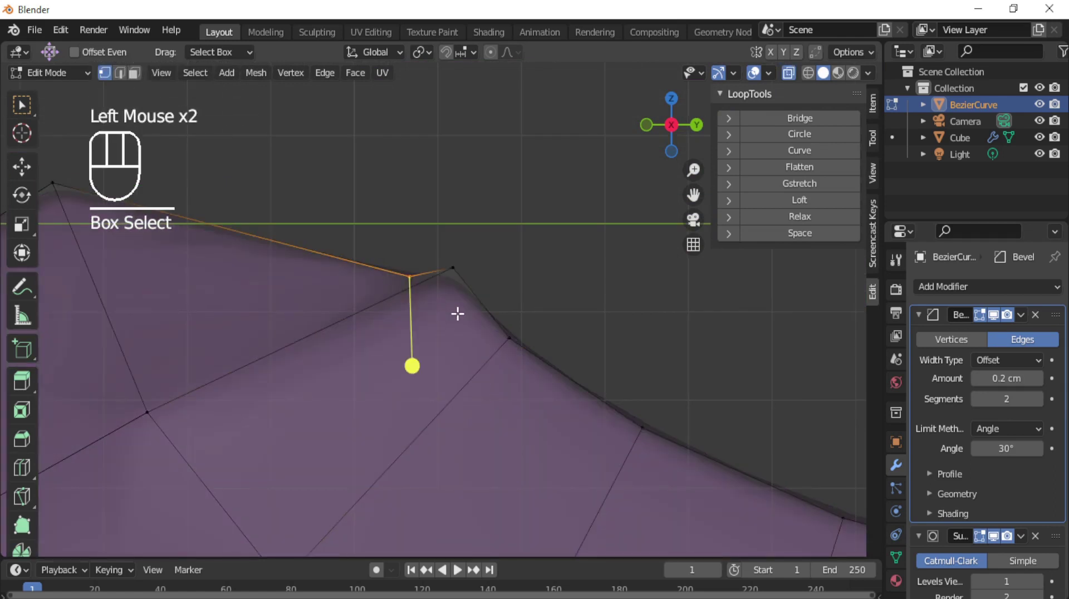
# - Move three tip vertices, including the tip end, to reshape the hook's point
pyautogui.press('w')
pyautogui.press('g')
pyautogui.click(412, 253)
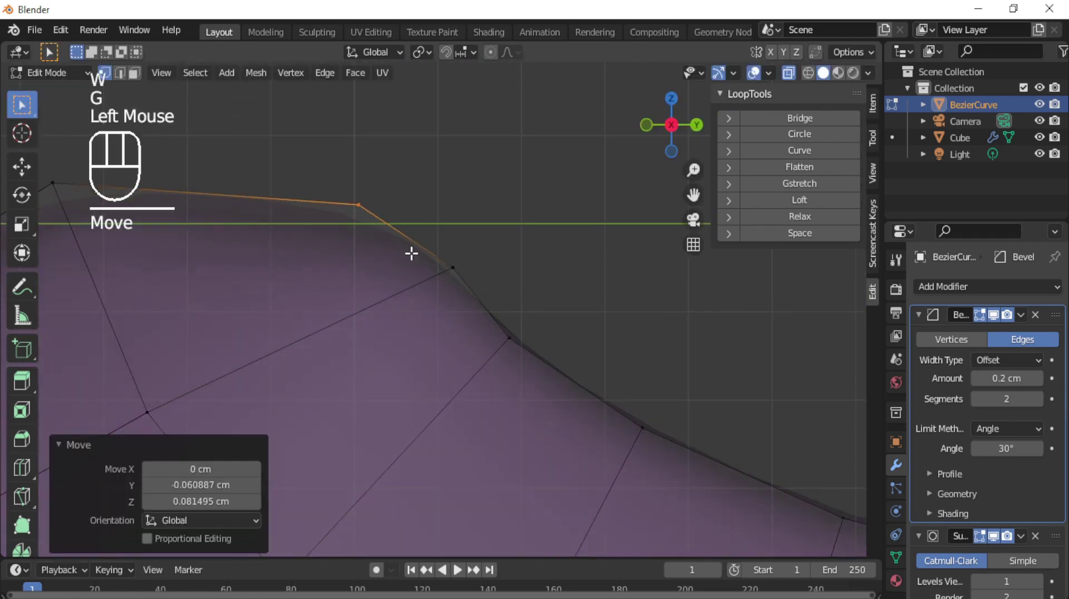
pyautogui.scroll(-4, 415, 257)
pyautogui.press('g')
pyautogui.click(435, 290)
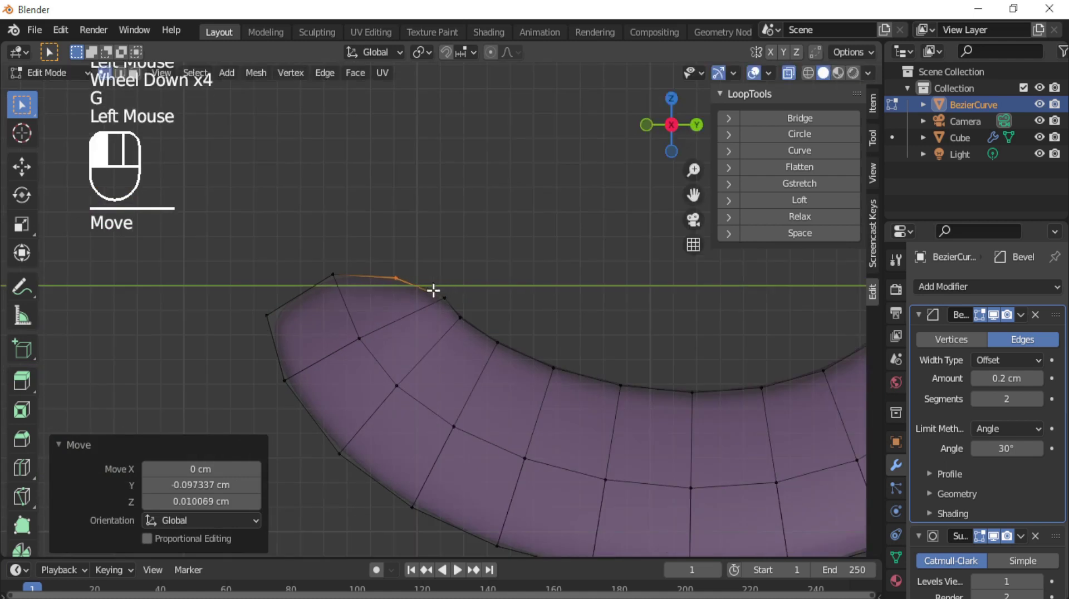
pyautogui.click(295, 340)
pyautogui.press('g')
pyautogui.click(316, 343)
# - Box-select the outer tip vertices and move them into a smoother curve
pyautogui.press('Tab')
pyautogui.hotkey('alt', 'z')
pyautogui.scroll(-4, 319, 340)
pyautogui.keyDown('shift'); pyautogui.moveTo(319, 341); pyautogui.dragTo(382, 286, button='middle'); pyautogui.keyUp('shift')
pyautogui.scroll(1, 382, 287)
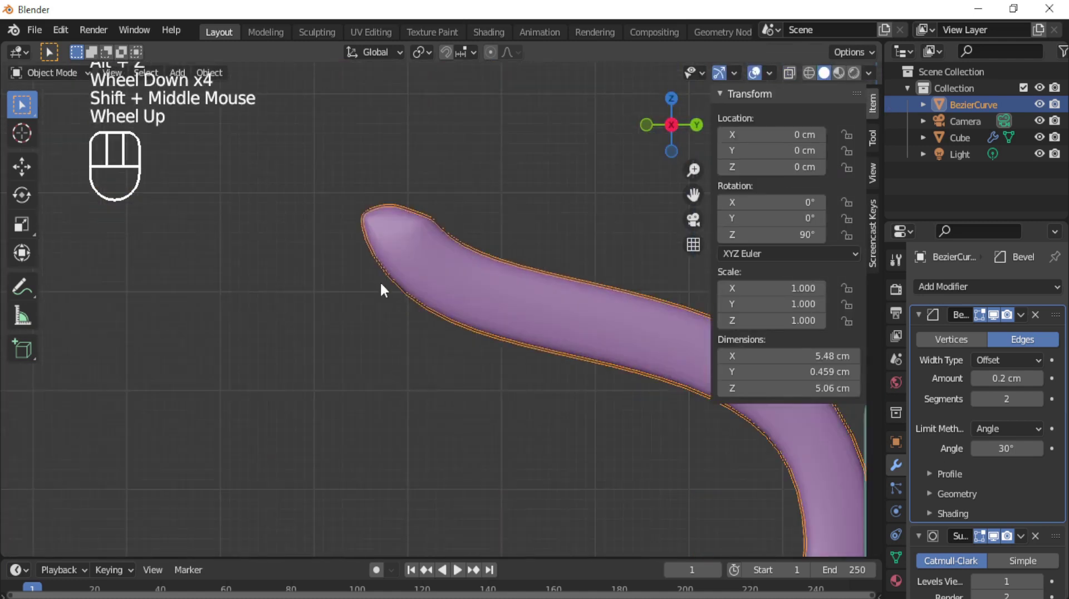
pyautogui.press('Tab')
pyautogui.scroll(3, 406, 138)
pyautogui.moveTo(399, 114); pyautogui.dragTo(425, 162)
pyautogui.hotkey('alt', 'z')
pyautogui.press('g')
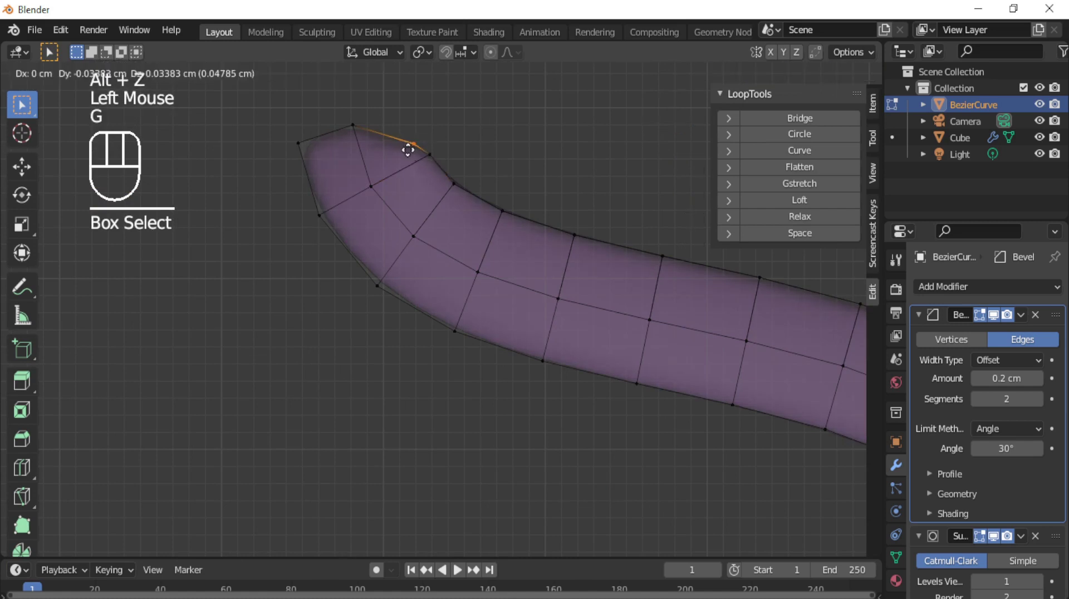
pyautogui.click(406, 143)
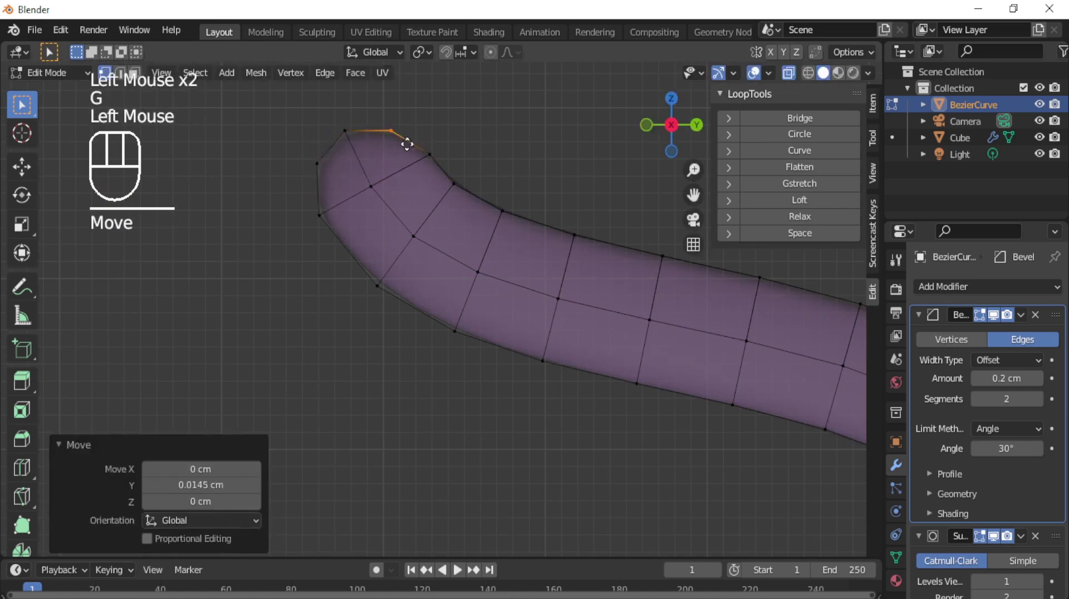
# - Move the next and inner-edge tip vertices to finish the tip shape, then return to Object Mode
pyautogui.moveTo(378, 149); pyautogui.dragTo(404, 171)
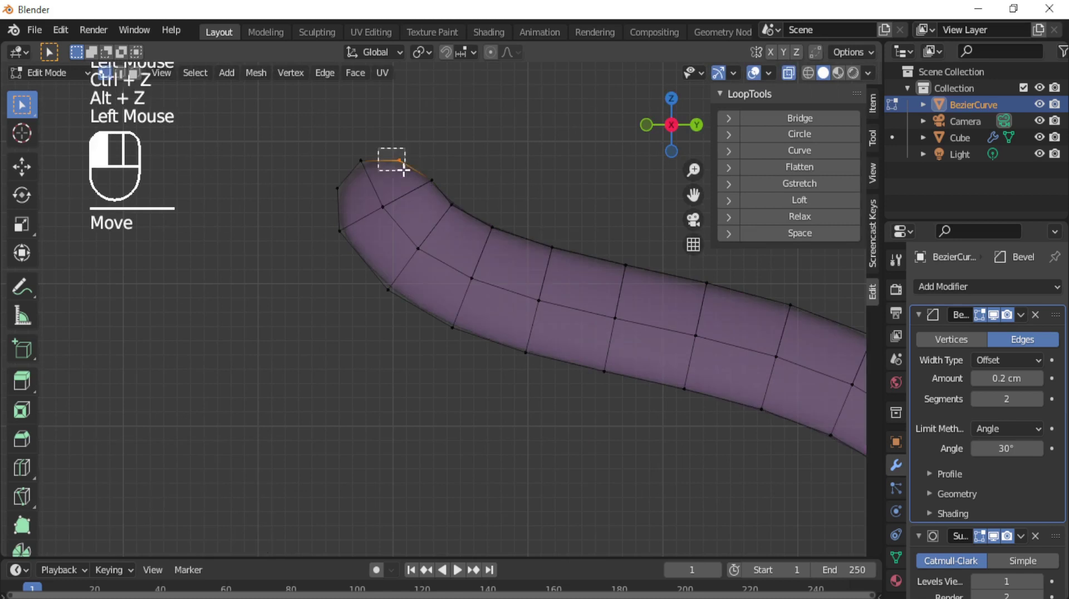
pyautogui.press('g')
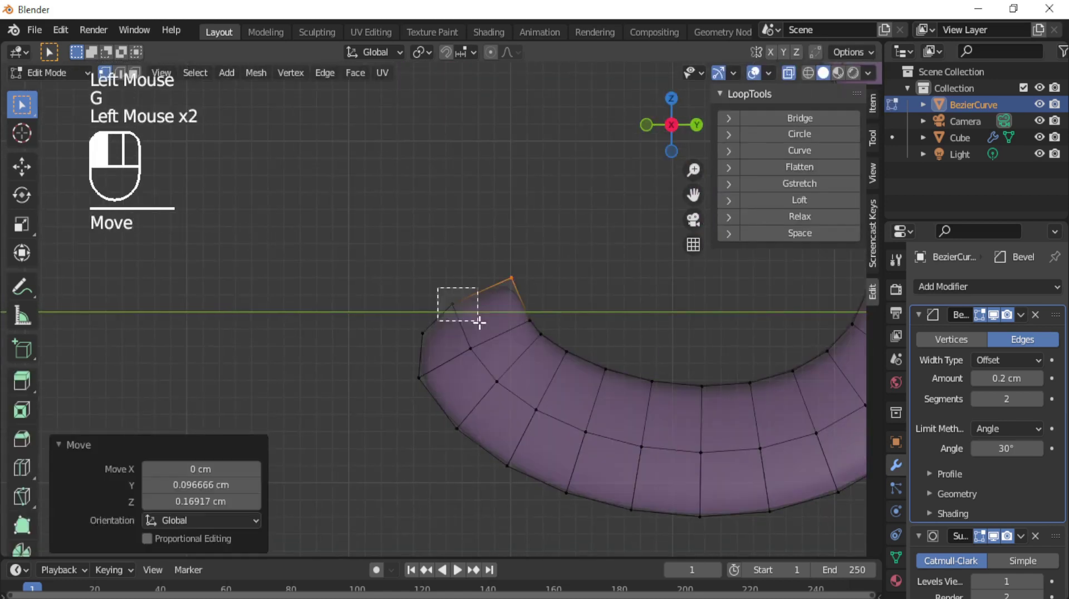
pyautogui.moveTo(479, 322); pyautogui.dragTo(479, 322)
pyautogui.press('g')
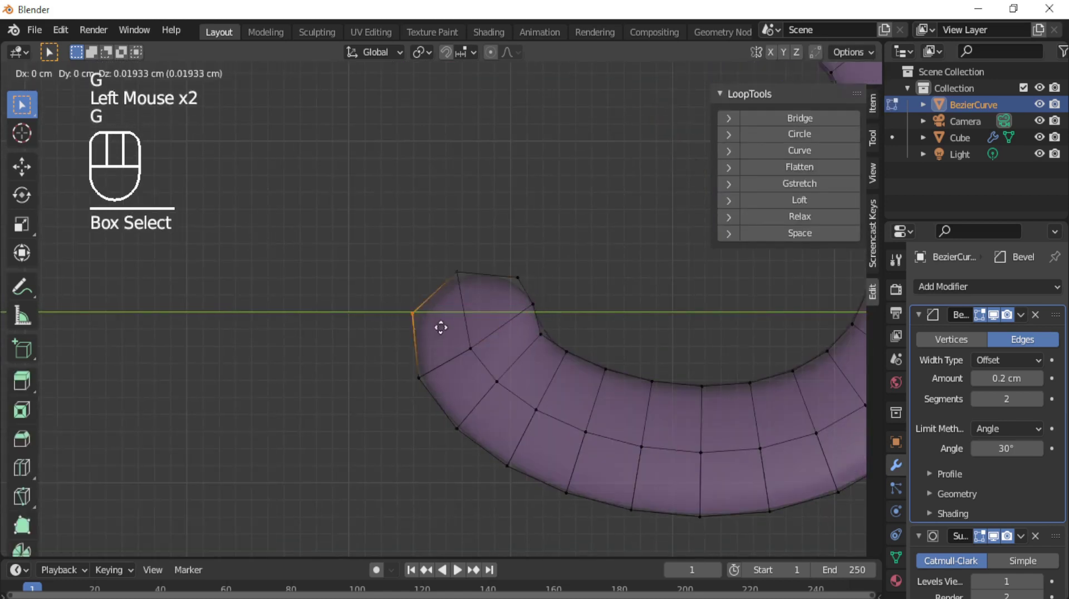
pyautogui.click(445, 328)
pyautogui.press('Tab')
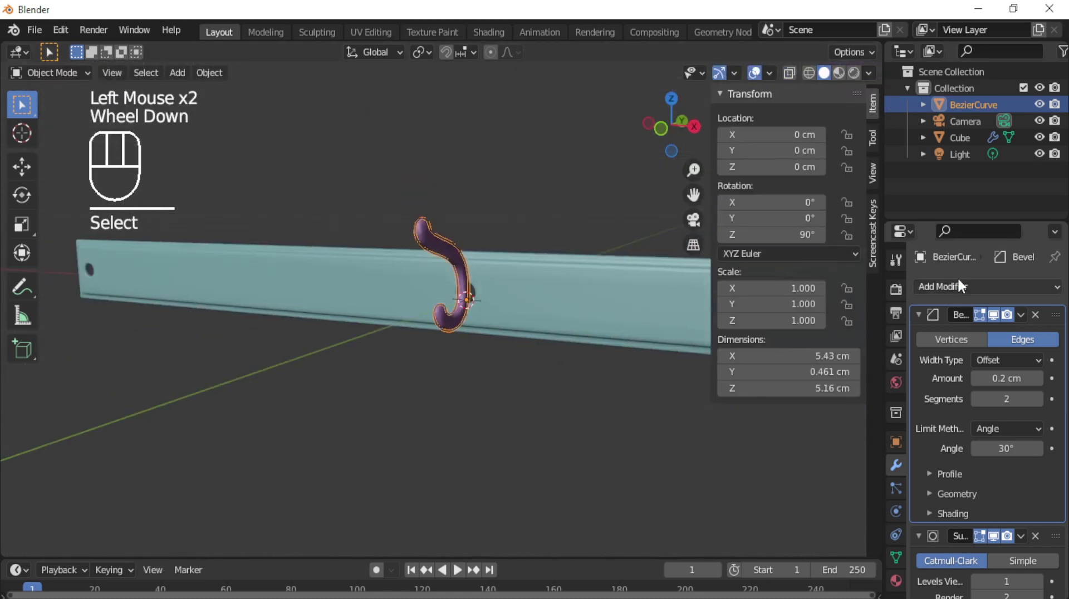
# - Add an Array modifier, move it first in the stack, and apply the hook's rotation
pyautogui.click(958, 284)
pyautogui.click(767, 332)
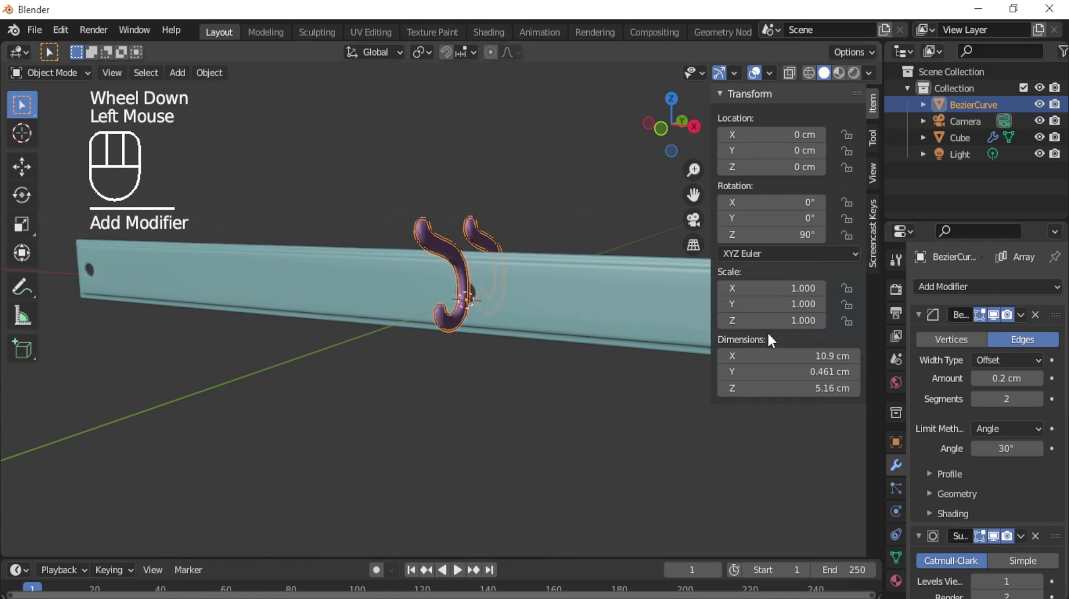
pyautogui.scroll(-5, 999, 512)
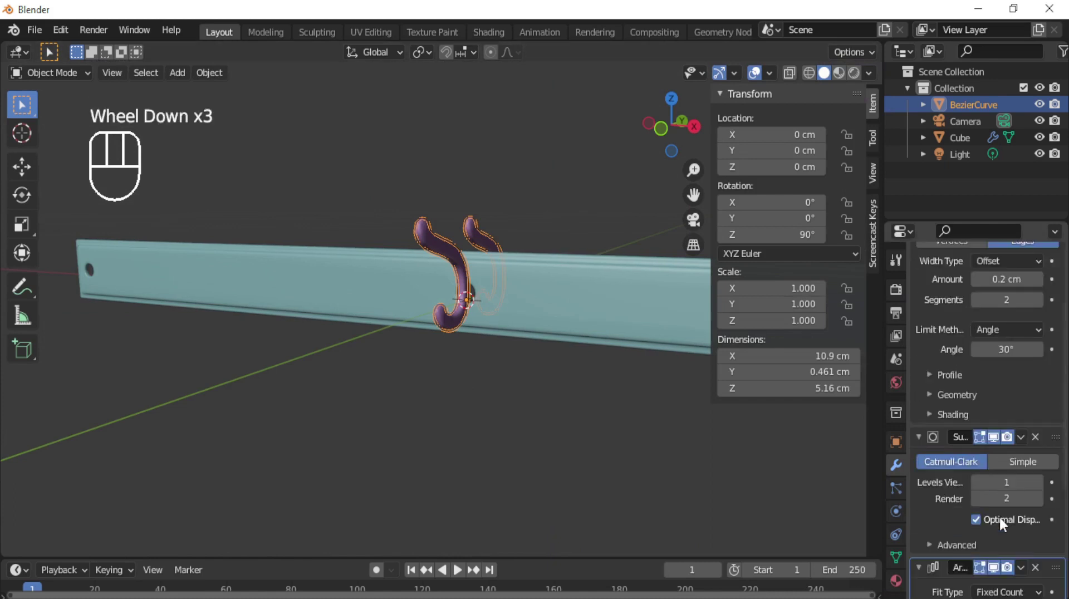
pyautogui.click(1021, 434)
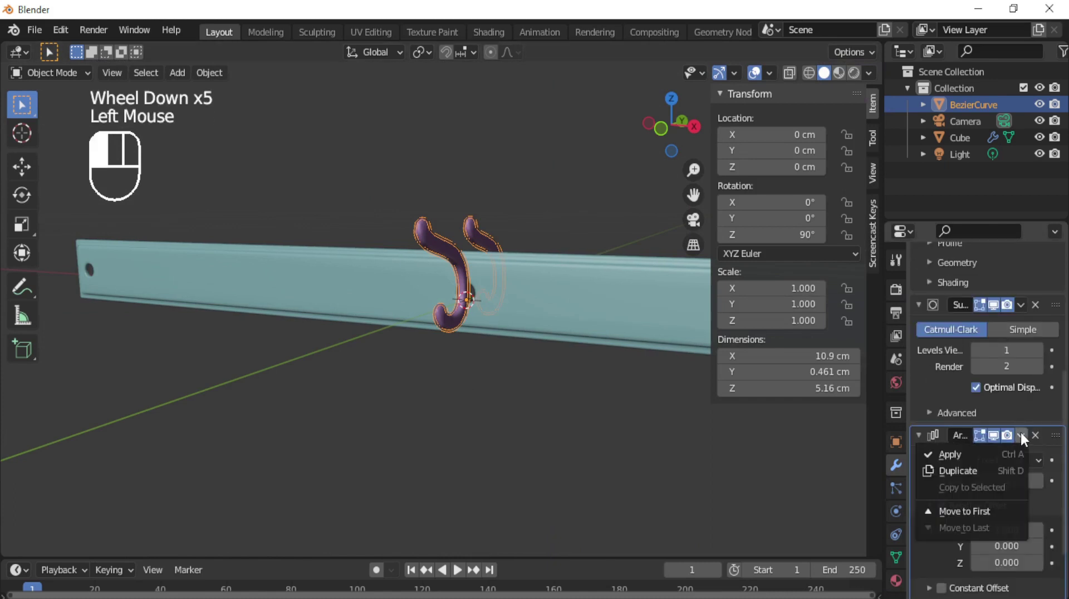
pyautogui.click(1006, 512)
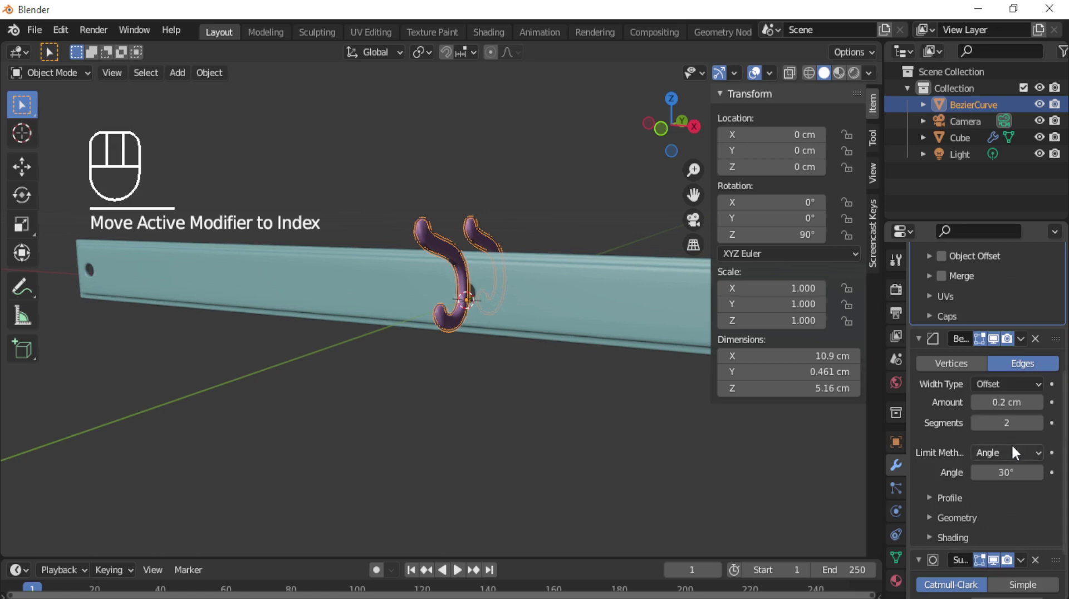
pyautogui.scroll(1, 1011, 443)
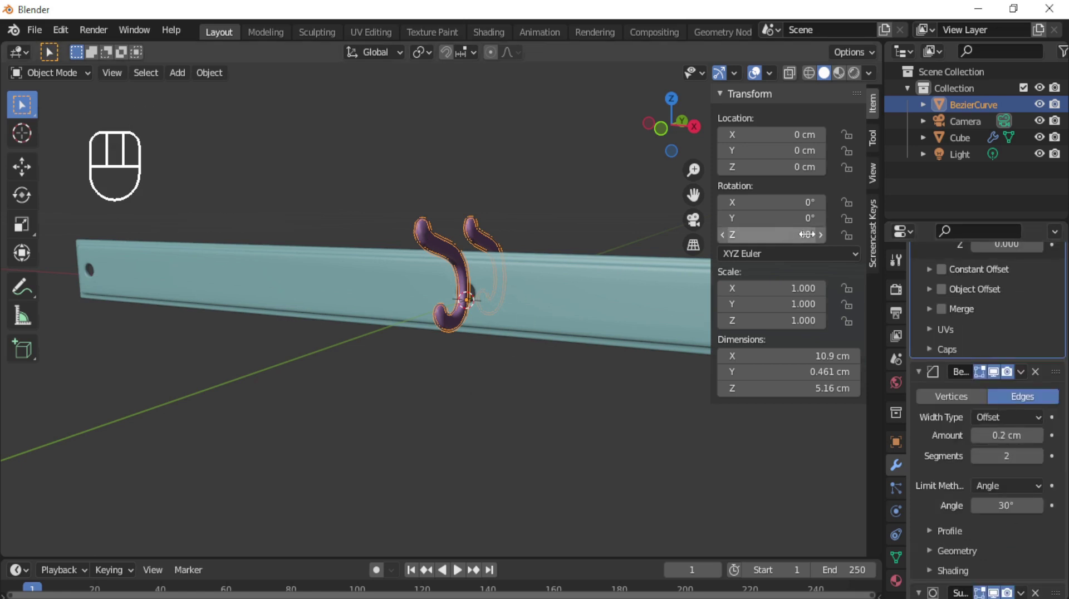
pyautogui.hotkey('ctrl', 'a')
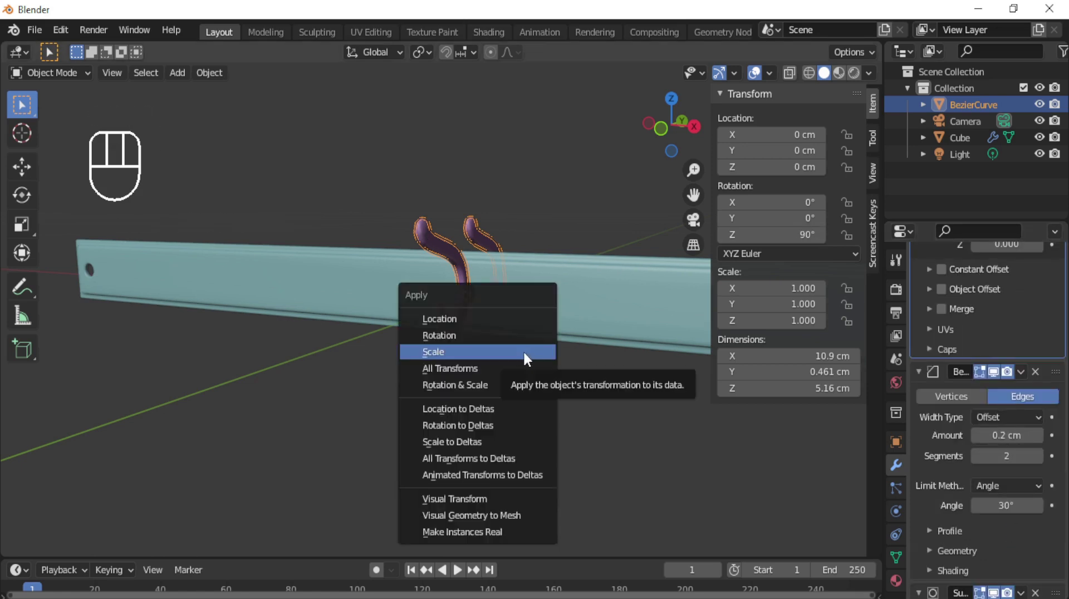
pyautogui.click(493, 335)
pyautogui.scroll(4, 994, 500)
# - Set the array to 8 copies with X offset 6 and move the hooks to the board's left end
pyautogui.moveTo(1002, 294); pyautogui.dragTo(1018, 294)
pyautogui.click(1021, 345)
pyautogui.write('6')
pyautogui.press('Return')
pyautogui.scroll(-4, 530, 388)
pyautogui.moveTo(530, 387); pyautogui.dragTo(559, 390, button='middle')
pyautogui.press('KP_1')
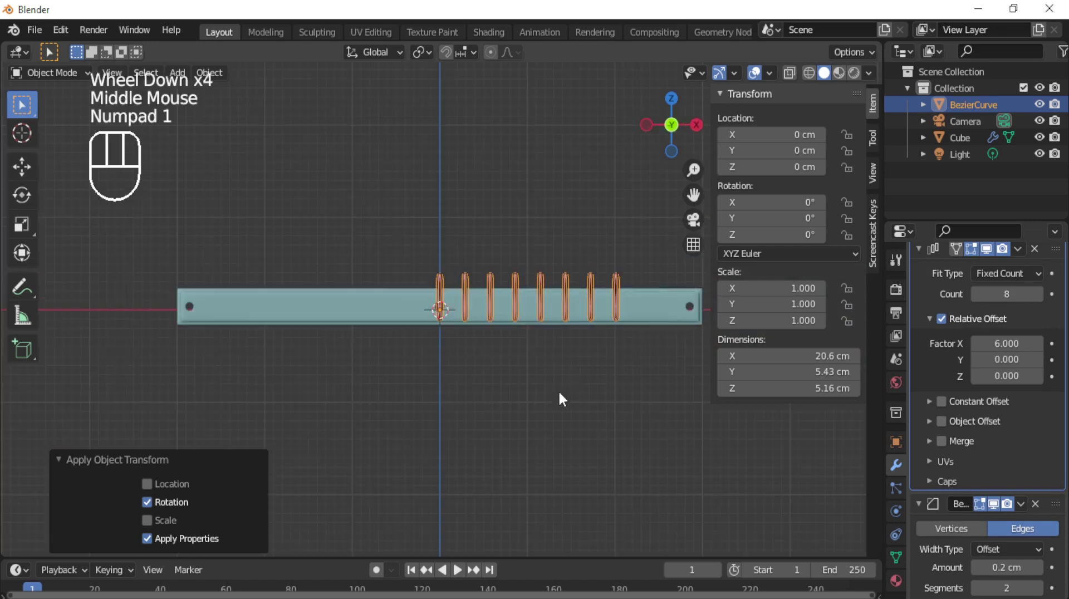
pyautogui.press('g')
pyautogui.press('x')
pyautogui.click(326, 390)
# - Widen the array's relative X offset to 16.34 so the hooks span the board evenly
pyautogui.click(1038, 343)
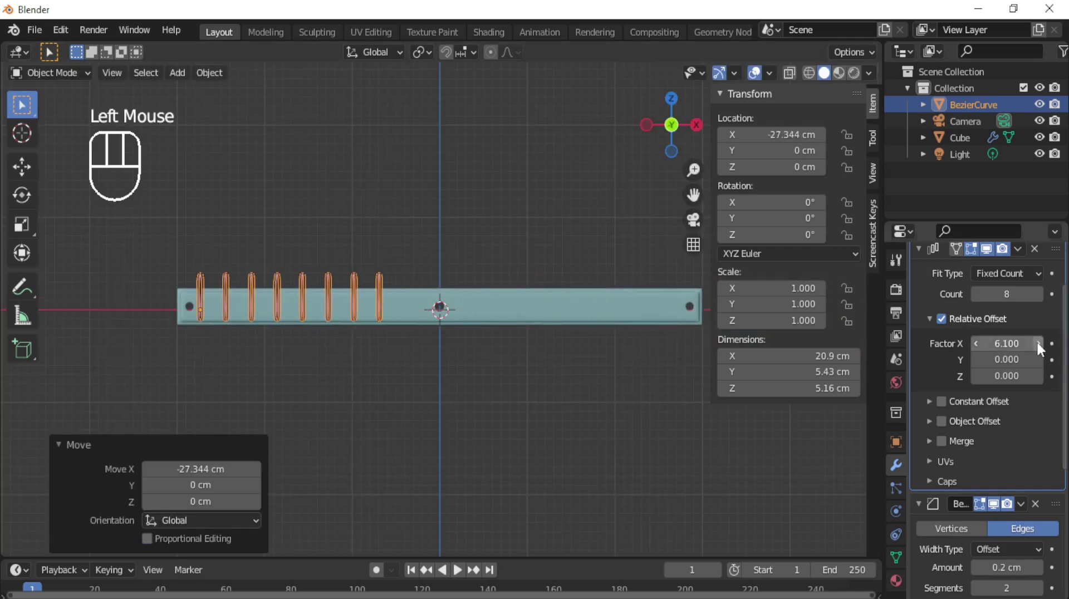
pyautogui.click(1008, 342)
pyautogui.write('12')
pyautogui.moveTo(1008, 342); pyautogui.dragTo(1008, 343)
pyautogui.press('Return')
pyautogui.press('n')
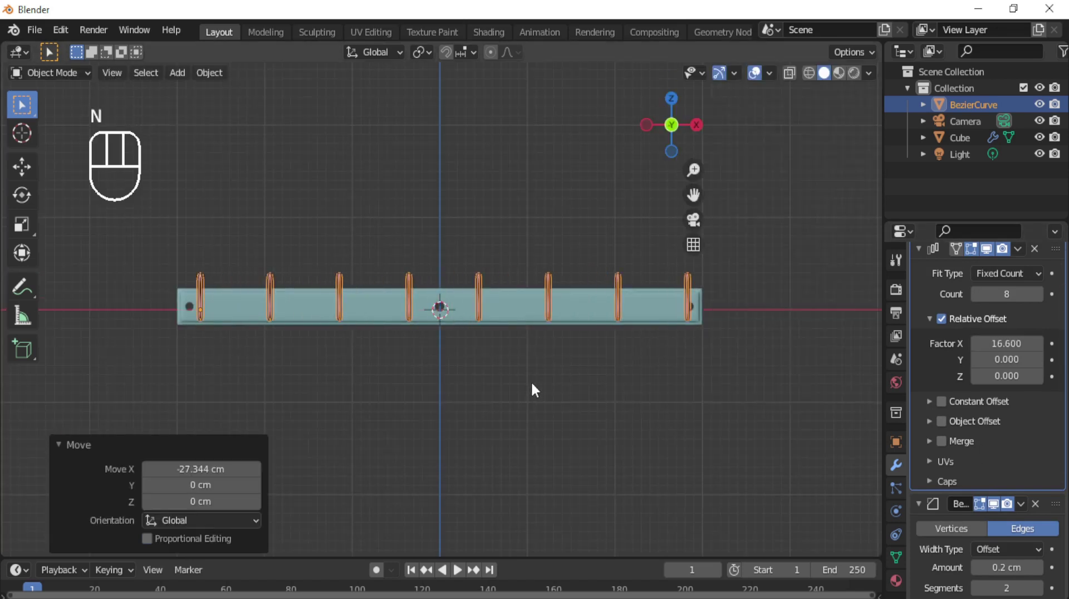
pyautogui.scroll(-3, 556, 382)
pyautogui.press('g')
pyautogui.press('x')
pyautogui.keyDown('shift'); pyautogui.click(611, 391); pyautogui.keyUp('shift')
pyautogui.hotkey('ctrl', 'z')
pyautogui.moveTo(1007, 344)
pyautogui.mouseDown()
pyautogui.moveTo(991, 343)
pyautogui.moveTo(1005, 344)
pyautogui.mouseUp()
pyautogui.click(1005, 344)
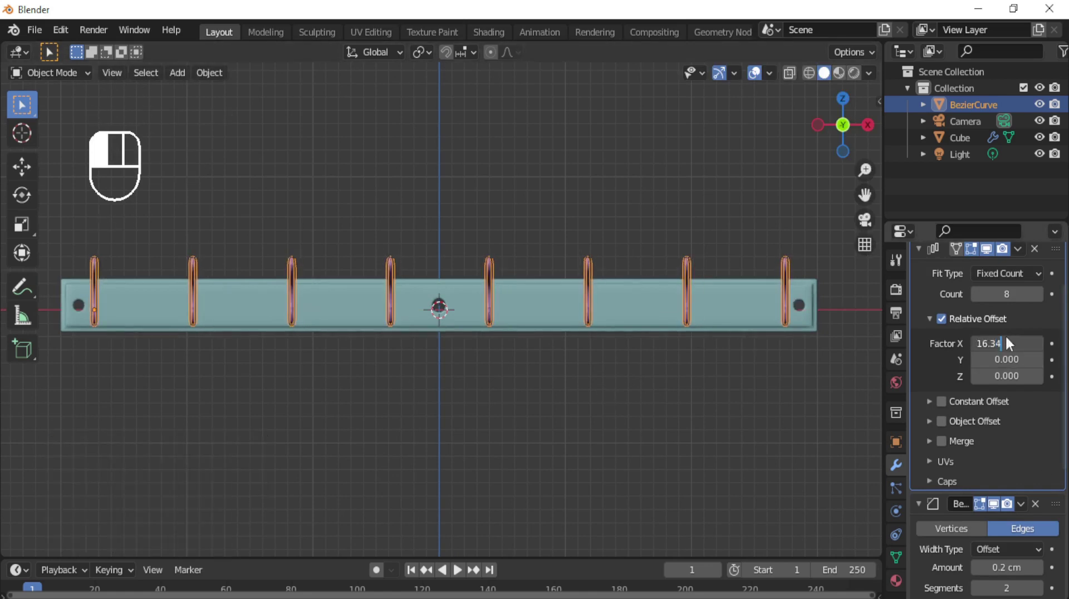
pyautogui.press('Return')
# - Collapse the Array, Bevel and Subdivision modifier panels
pyautogui.moveTo(663, 410); pyautogui.dragTo(691, 390, button='middle')
pyautogui.scroll(2, 914, 317)
pyautogui.click(918, 315)
pyautogui.click(918, 338)
pyautogui.click(918, 360)
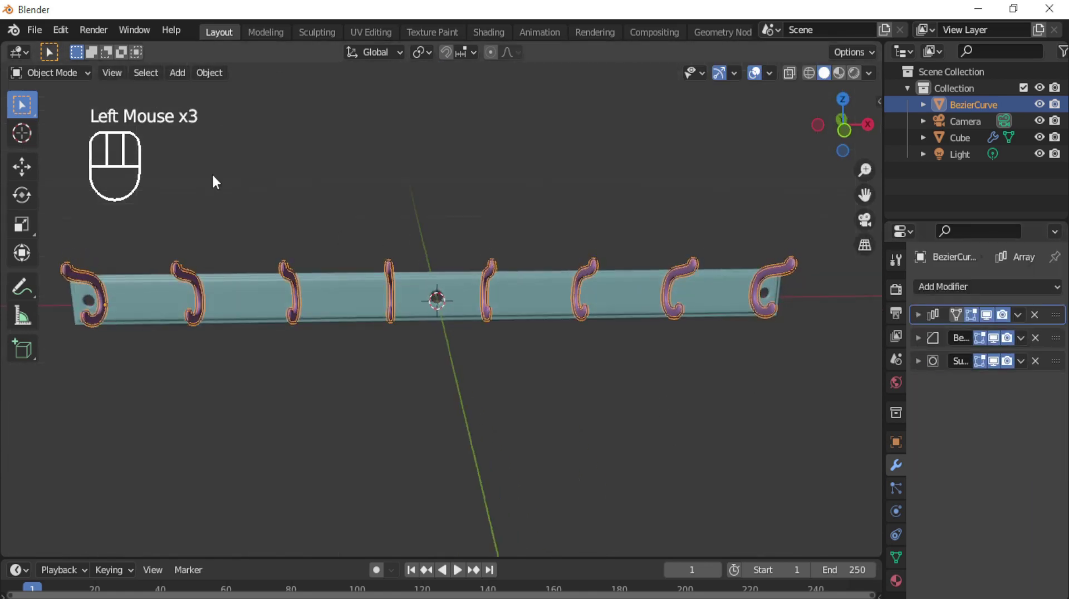
# - Enable the Modifier Tools add-on in Preferences
pyautogui.click(63, 31)
pyautogui.click(125, 259)
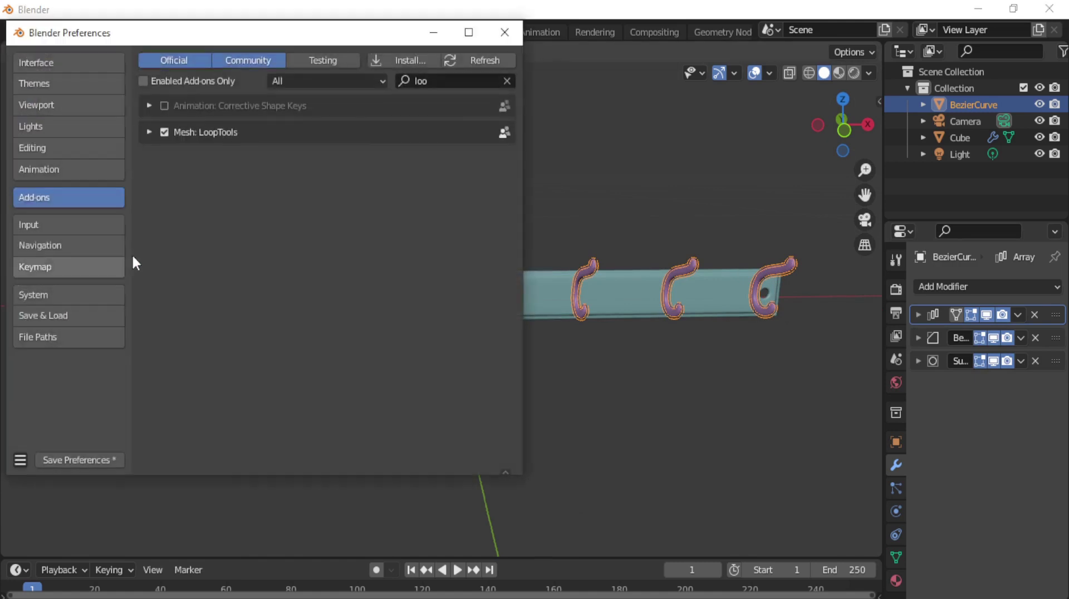
pyautogui.click(506, 80)
pyautogui.click(478, 81)
pyautogui.write('mod')
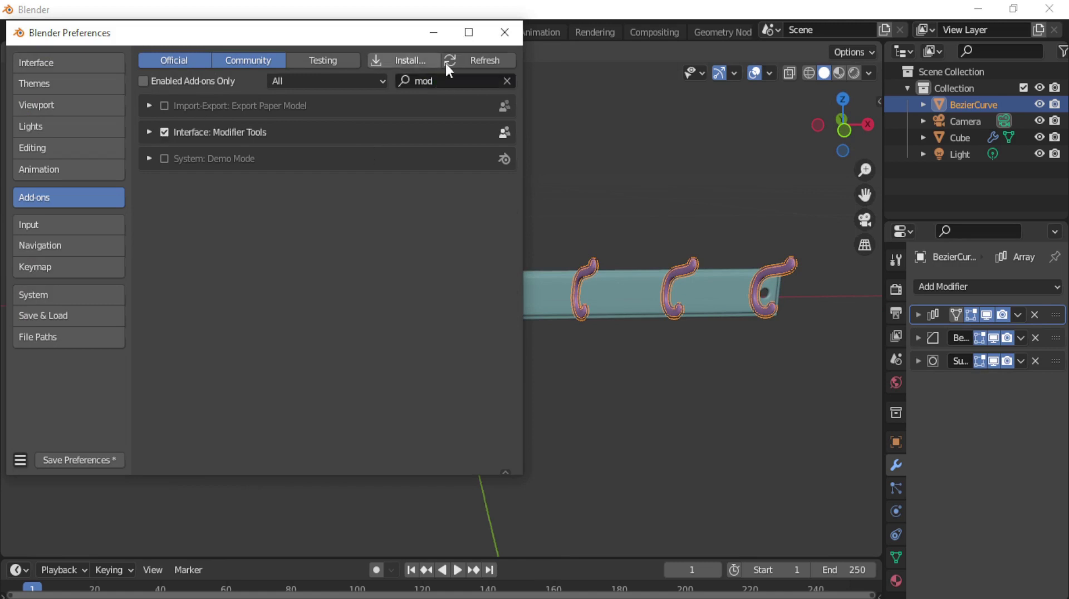
pyautogui.click(505, 32)
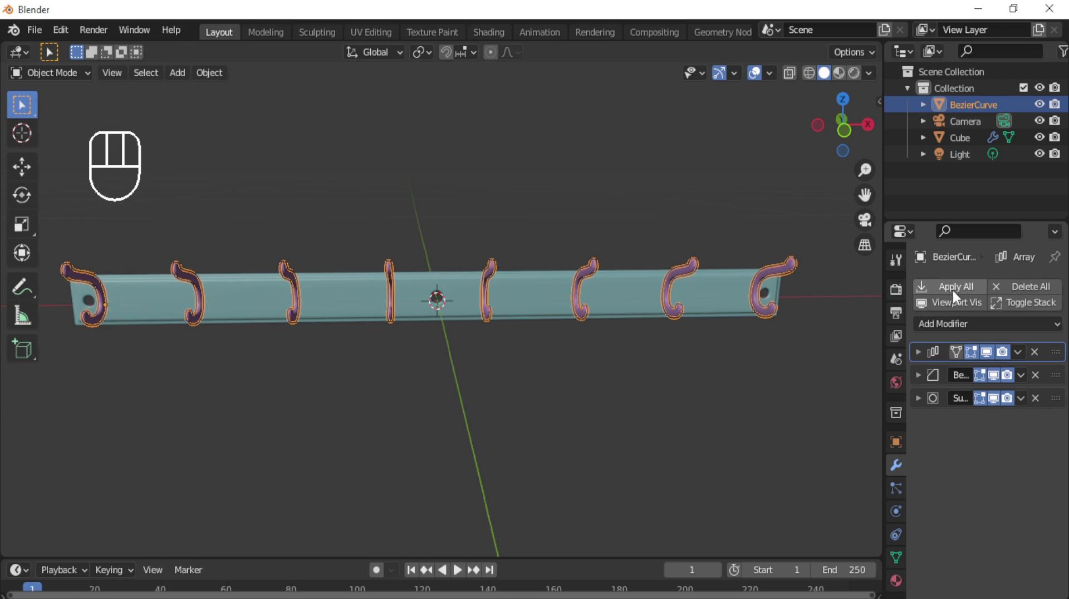
# - Apply all modifiers on the hooks and then on the teal board
pyautogui.click(953, 289)
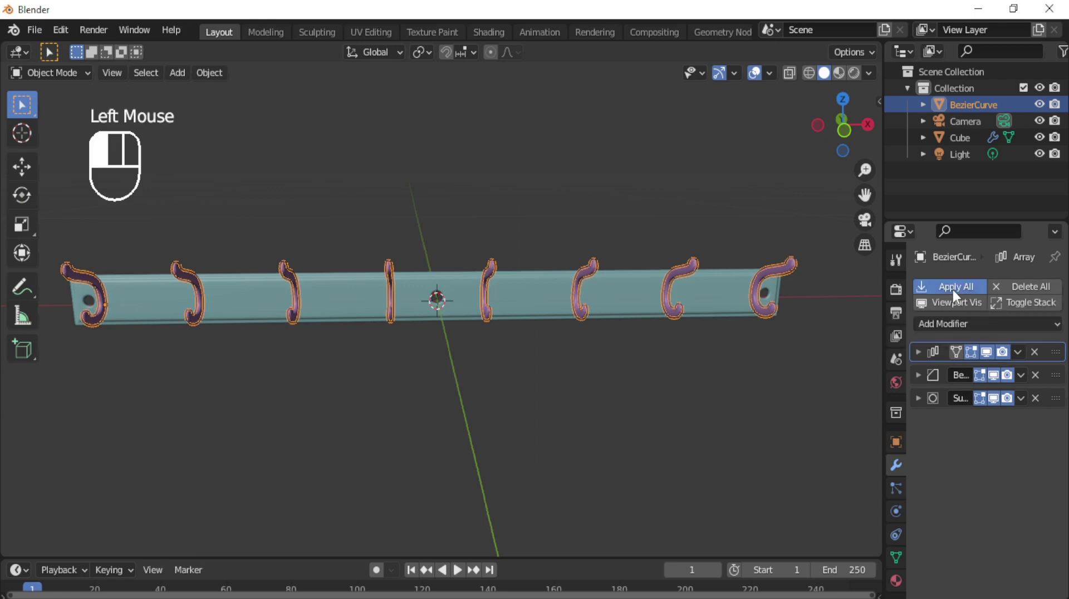
pyautogui.click(711, 294)
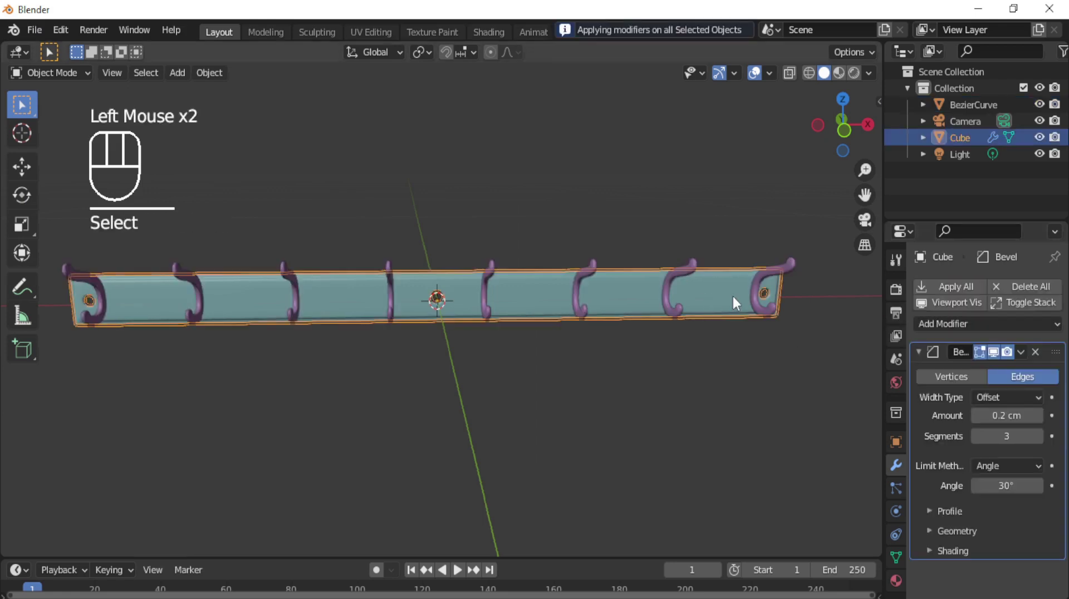
pyautogui.click(962, 285)
pyautogui.click(961, 285)
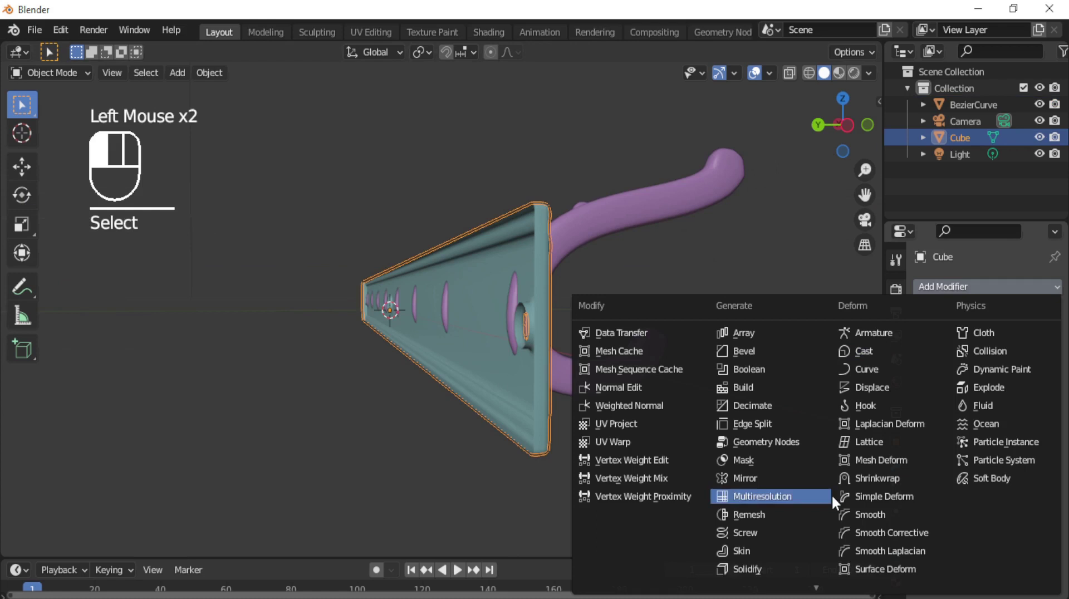
# - Add a Solidify modifier to the board and set its thickness to 0.02 cm
pyautogui.click(746, 568)
pyautogui.press('n')
pyautogui.moveTo(1000, 397); pyautogui.dragTo(1005, 395)
pyautogui.press('Return')
pyautogui.click(1005, 395)
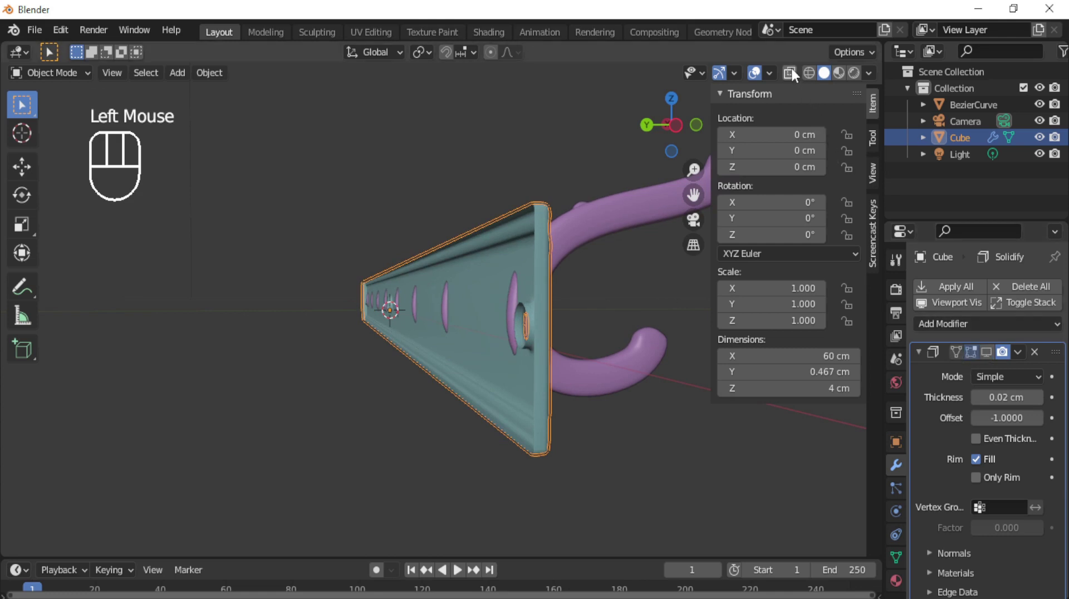
# - Turn on the Face Orientation overlay, inspect the hooks' red normals, and select the hooks
pyautogui.click(770, 72)
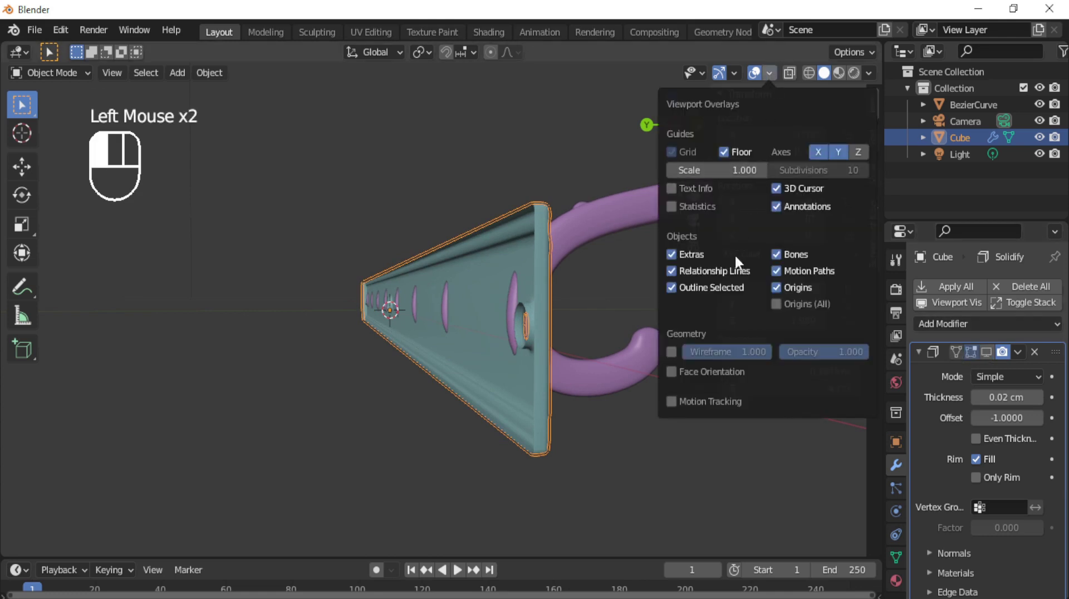
pyautogui.click(696, 370)
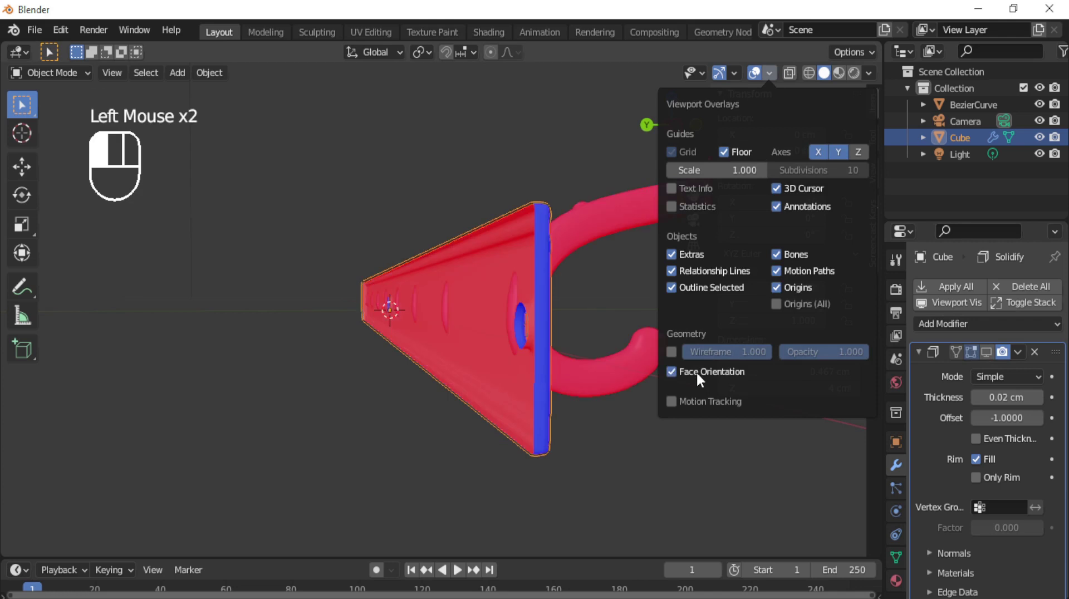
pyautogui.scroll(3, 568, 356)
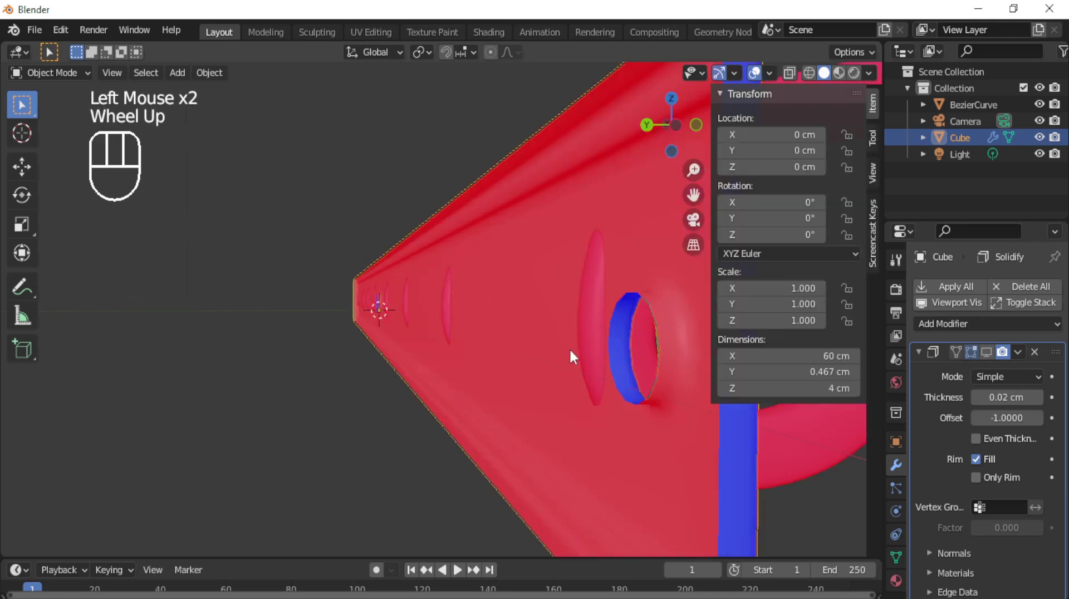
pyautogui.moveTo(600, 335); pyautogui.dragTo(555, 339, button='middle')
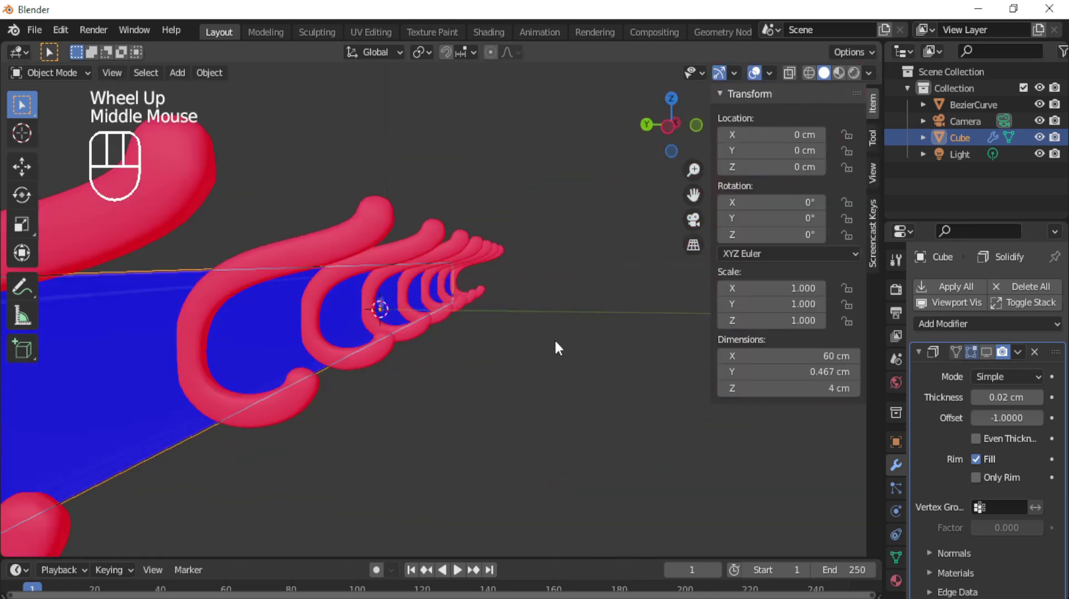
pyautogui.scroll(-2, 557, 336)
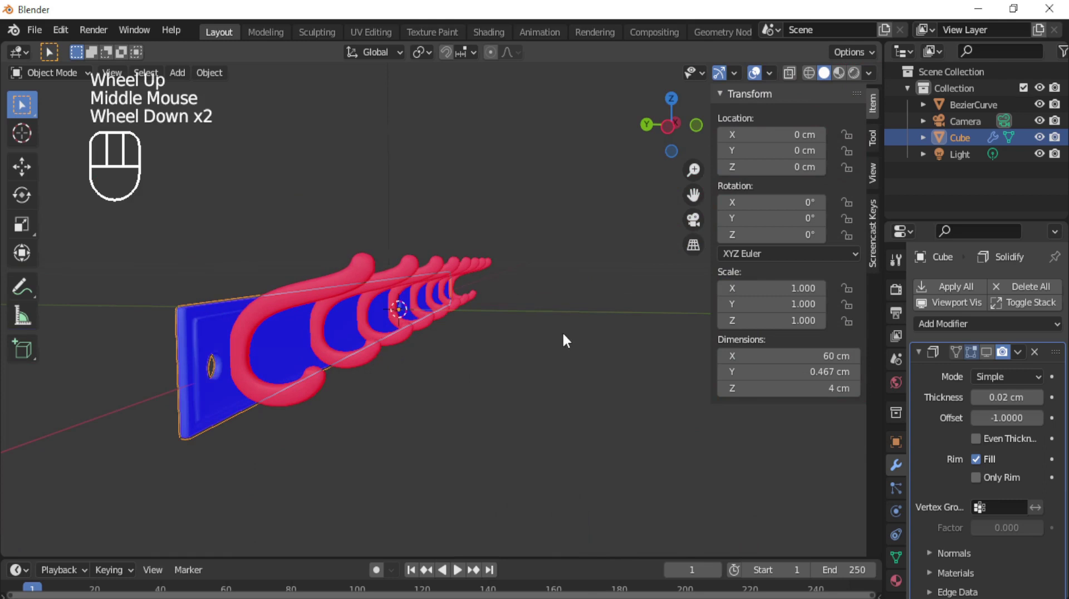
pyautogui.click(366, 266)
# - Select the whole hook mesh and recalculate its normals outward with Shift+N
pyautogui.press('Tab')
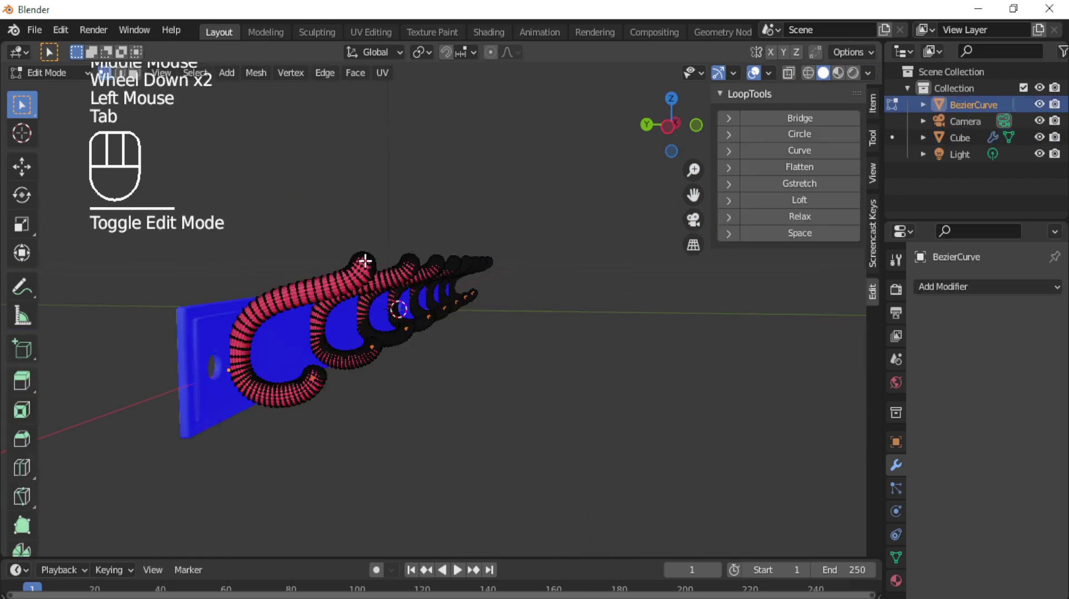
pyautogui.press('a')
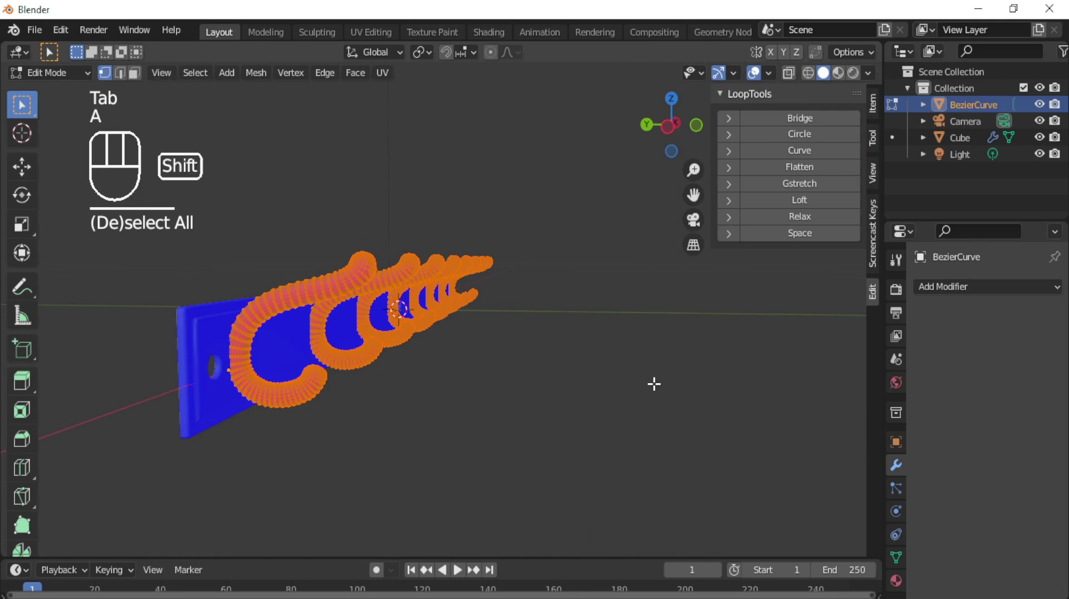
pyautogui.hotkey('shift', 'n')
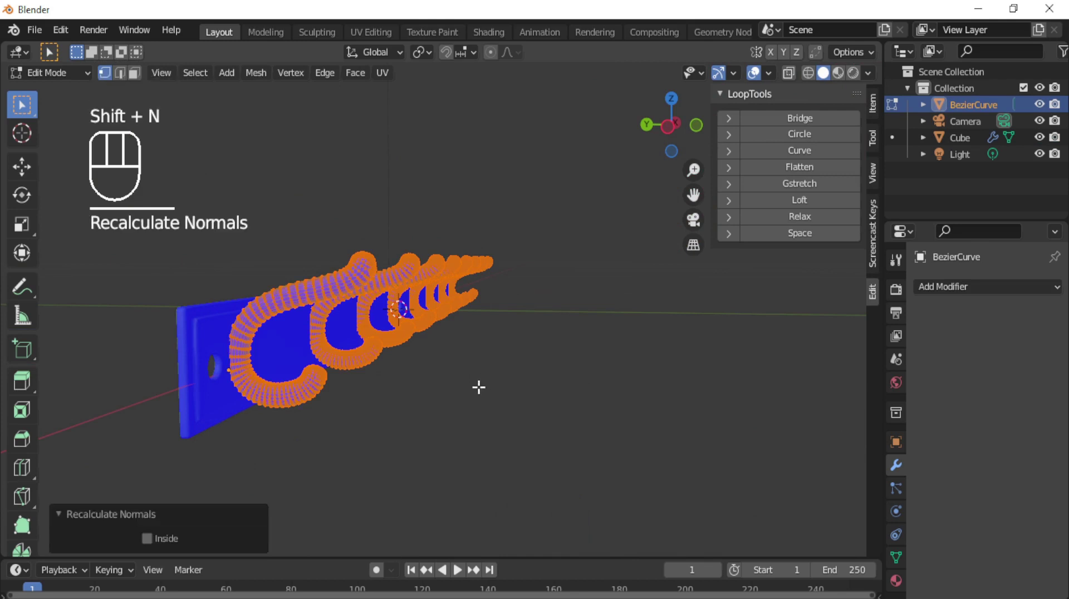
pyautogui.press('Tab')
pyautogui.moveTo(396, 388); pyautogui.dragTo(446, 394, button='middle')
# - Select the plank, show its Solidify in the viewport, and turn off face orientation colours
pyautogui.click(553, 299)
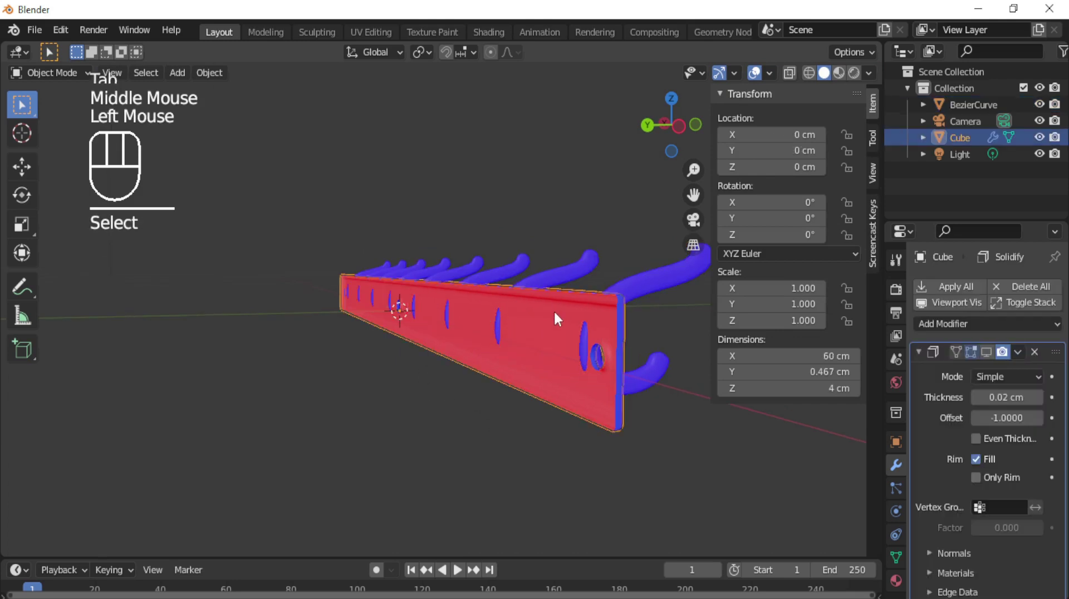
pyautogui.scroll(2, 556, 379)
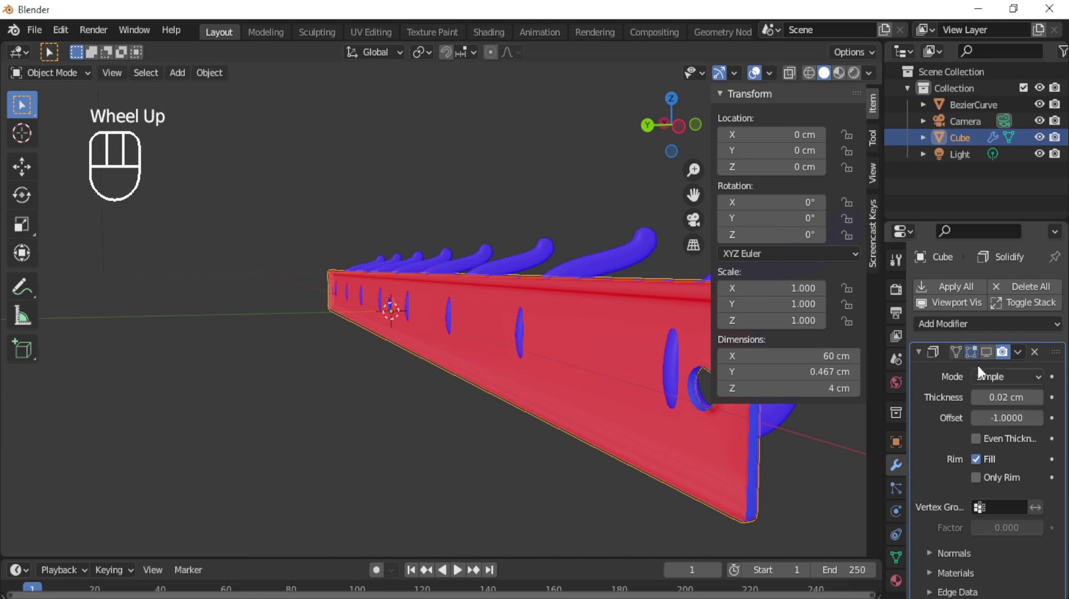
pyautogui.click(987, 350)
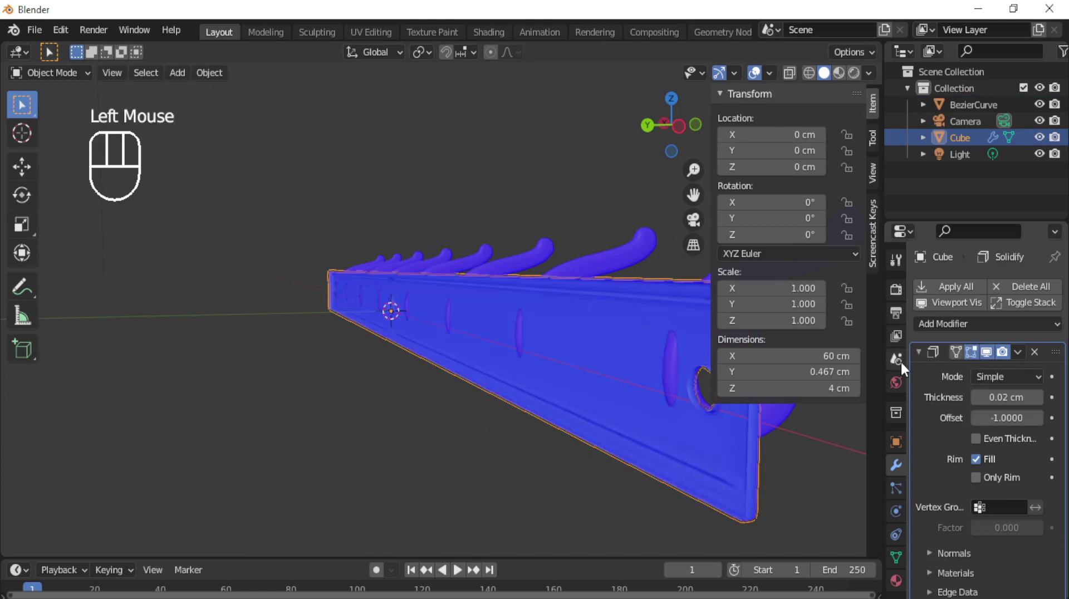
pyautogui.scroll(3, 679, 456)
pyautogui.keyDown('shift'); pyautogui.moveTo(667, 453); pyautogui.dragTo(545, 418, button='middle'); pyautogui.keyUp('shift')
pyautogui.click(769, 72)
pyautogui.click(673, 375)
pyautogui.scroll(4, 657, 373)
# - Enable Even Thickness, set the Solidify thickness to 0.06 cm, and apply the modifier
pyautogui.press('Tab')
pyautogui.scroll(5, 648, 428)
pyautogui.scroll(-2, 545, 419)
pyautogui.moveTo(545, 418); pyautogui.dragTo(541, 416, button='middle')
pyautogui.press('Tab')
pyautogui.scroll(2, 543, 417)
pyautogui.click(994, 437)
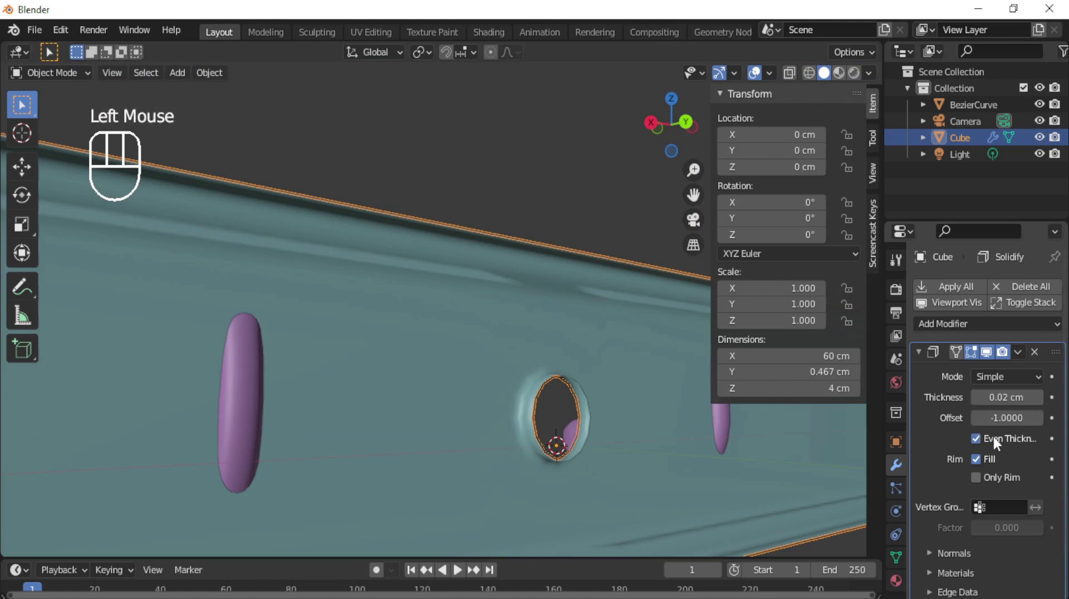
pyautogui.doubleClick(1016, 399)
pyautogui.write('.03')
pyautogui.click(1021, 364)
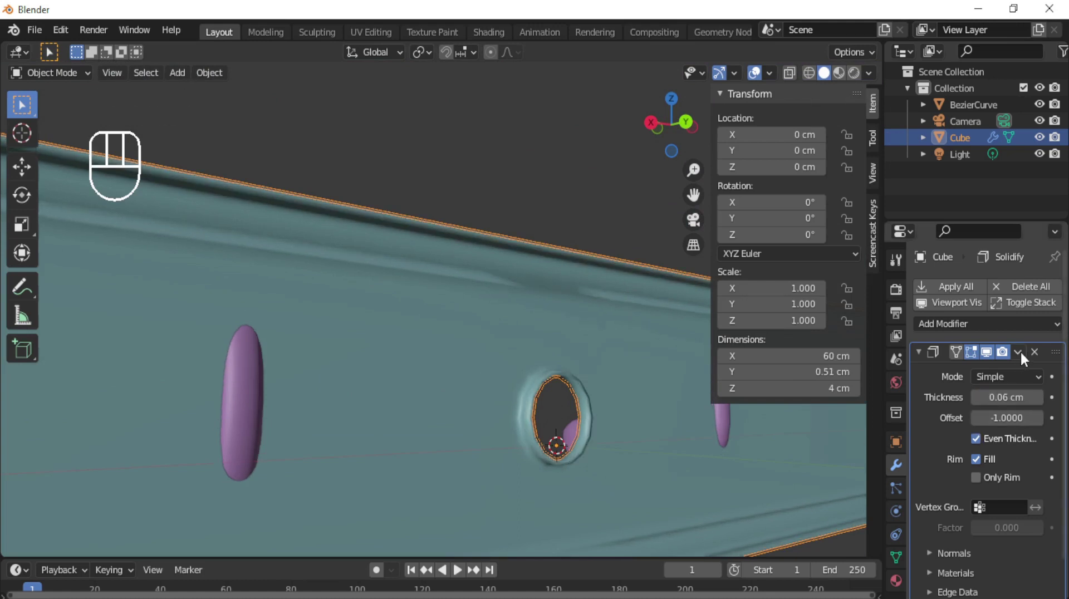
pyautogui.click(1019, 352)
pyautogui.click(993, 365)
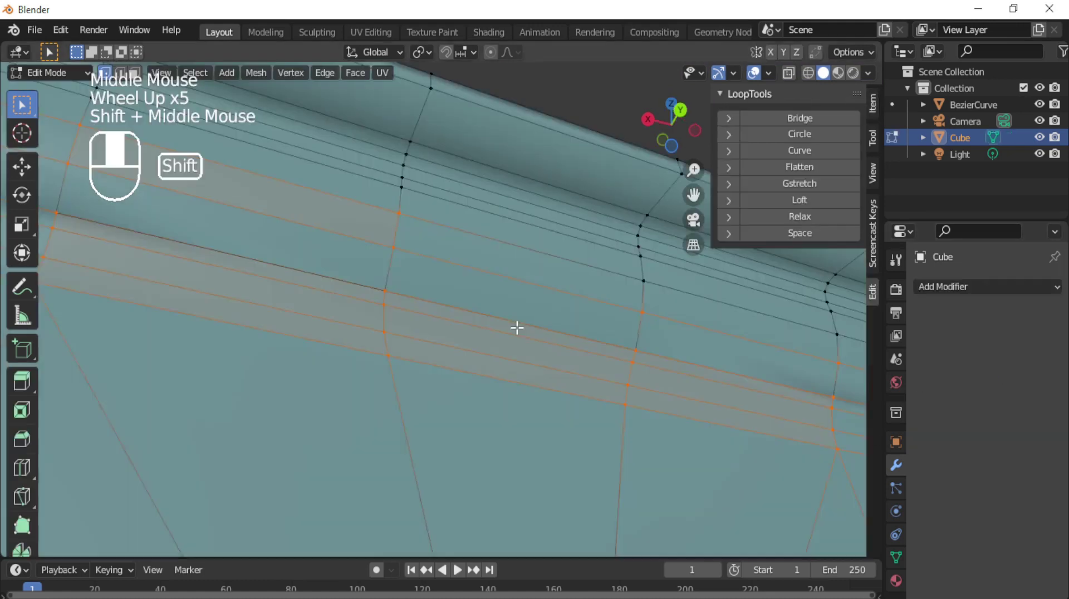
pyautogui.keyDown('shift'); pyautogui.moveTo(515, 327); pyautogui.dragTo(684, 376, button='middle'); pyautogui.keyUp('shift')
# - Return to Object Mode and turn on face orientation colouring
pyautogui.press('Tab')
pyautogui.click(768, 72)
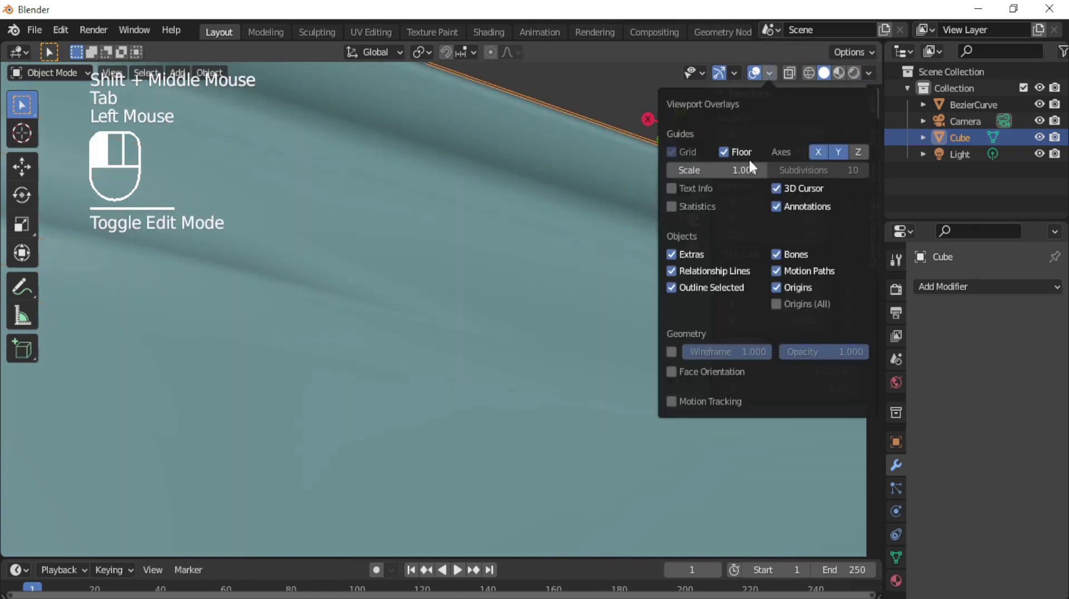
pyautogui.click(714, 370)
# - In Edit Mode, nudge a stray vertex on the plank's face and dissolve it
pyautogui.press('Tab')
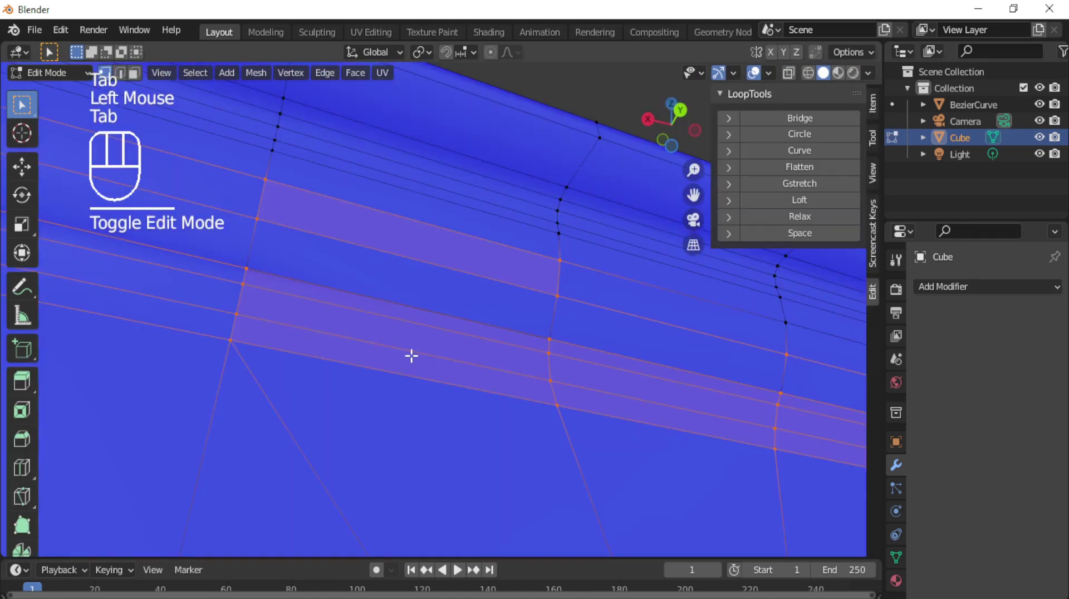
pyautogui.moveTo(463, 345); pyautogui.dragTo(534, 338, button='middle')
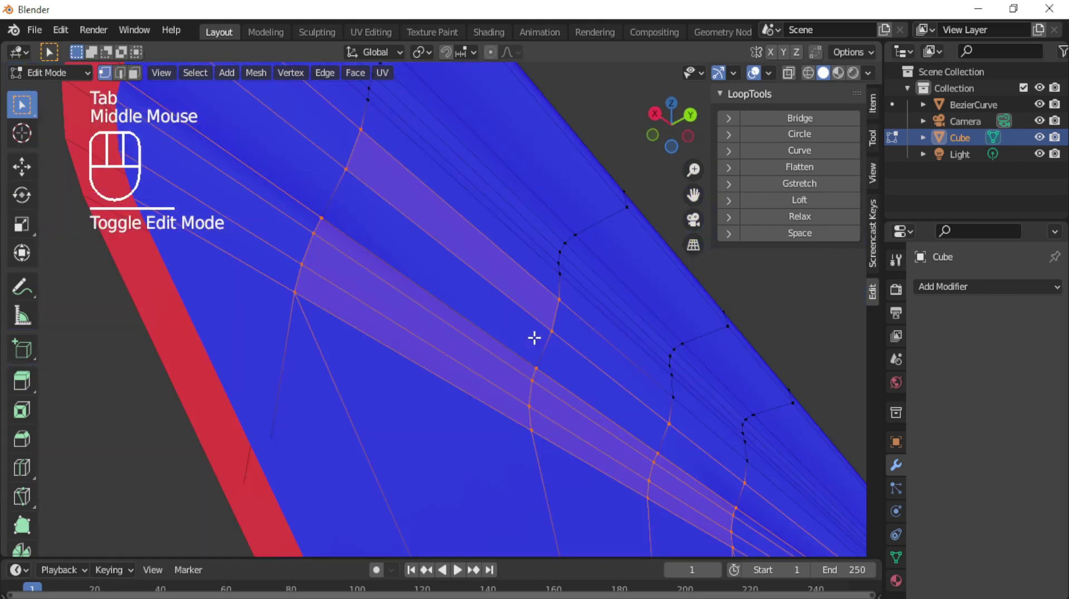
pyautogui.click(536, 365)
pyautogui.press('g')
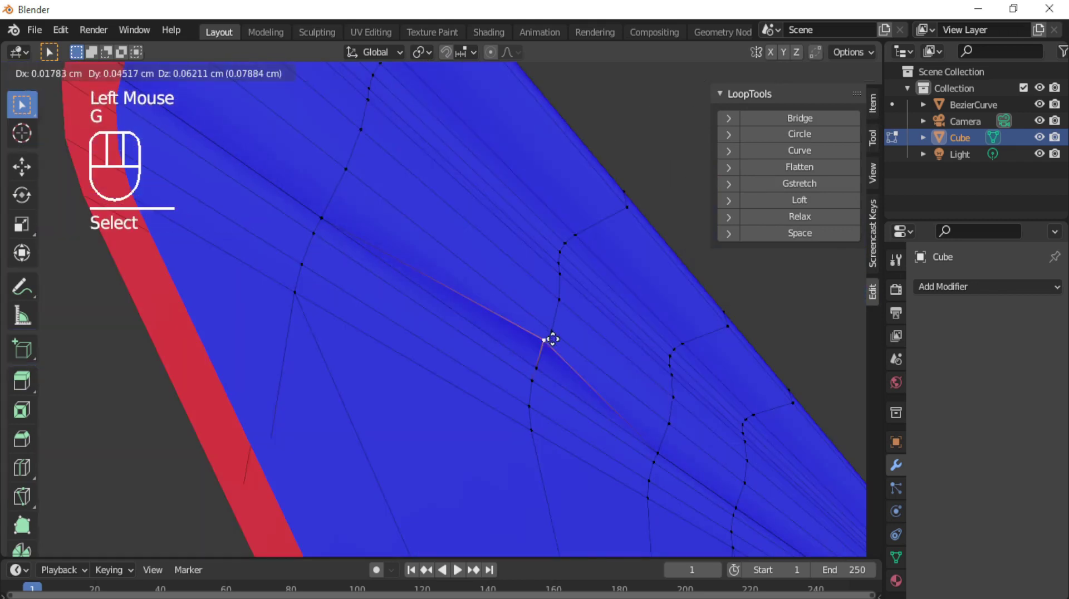
pyautogui.click(537, 365)
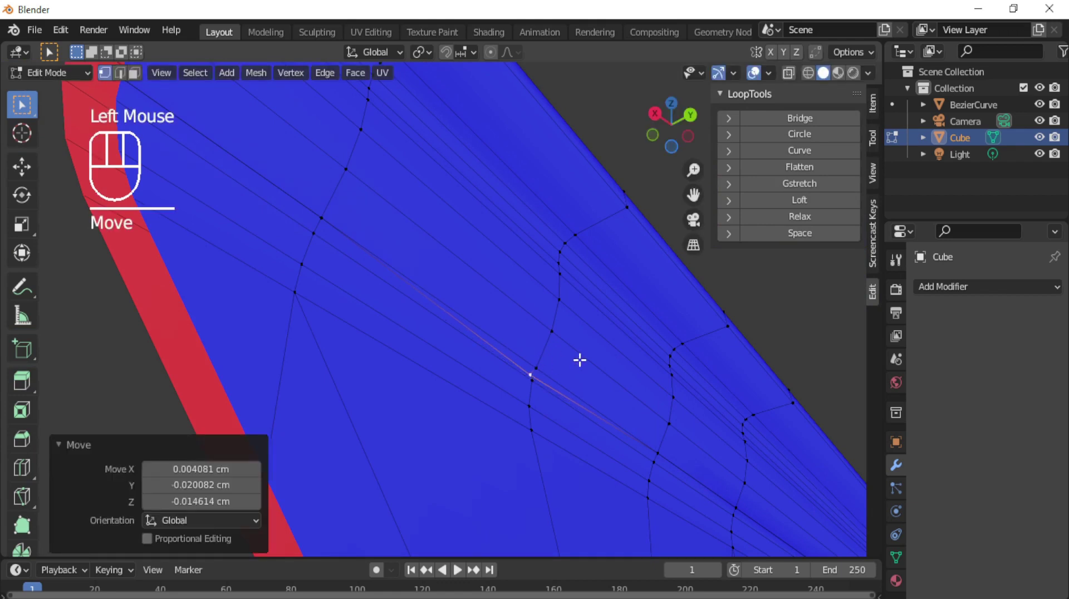
pyautogui.hotkey('ctrl', 'x')
pyautogui.moveTo(594, 360); pyautogui.dragTo(535, 343, button='middle')
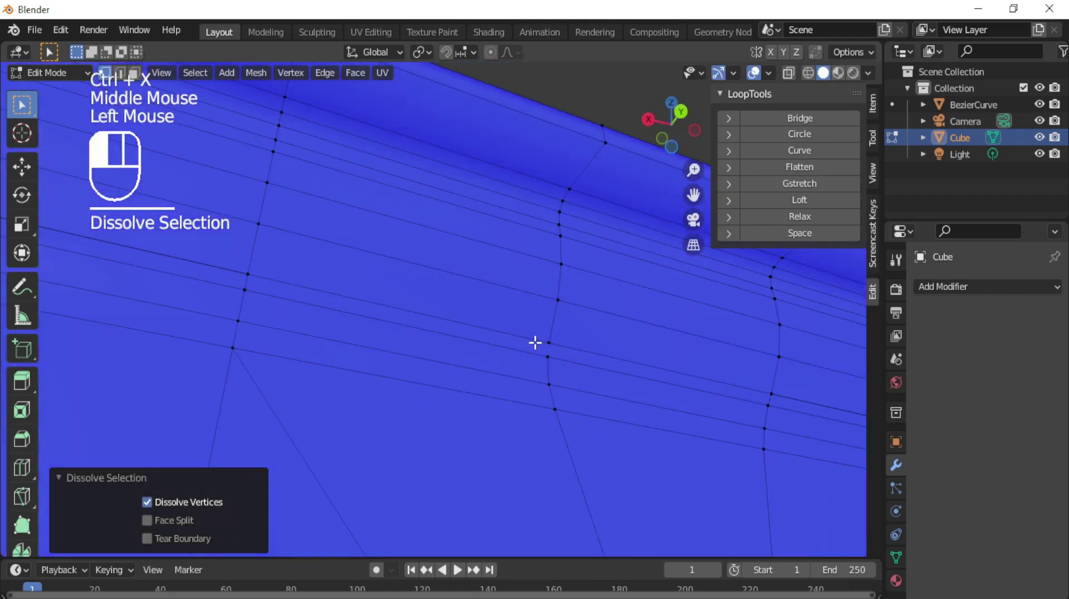
# - Turn off the Face Orientation overlay and connect the two selected plank vertices with an edge
pyautogui.click(546, 352)
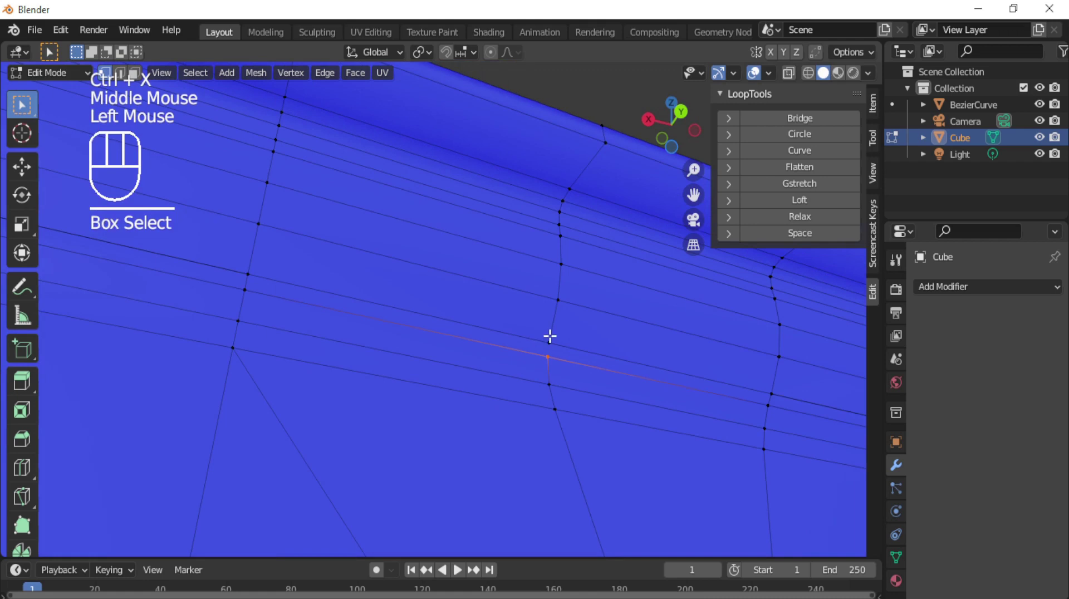
pyautogui.click(769, 73)
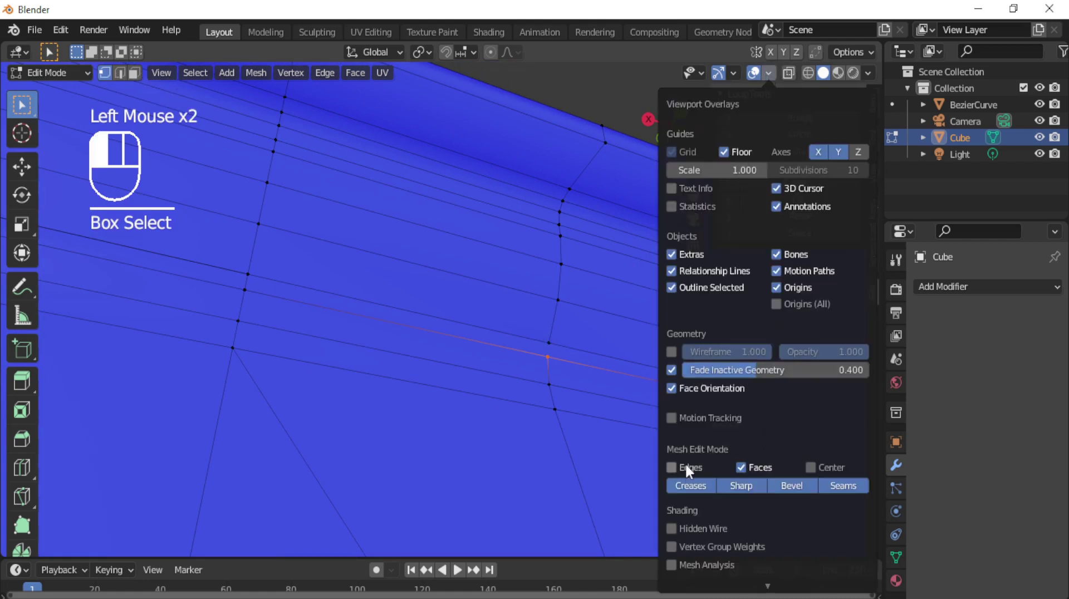
pyautogui.click(685, 388)
pyautogui.press('n')
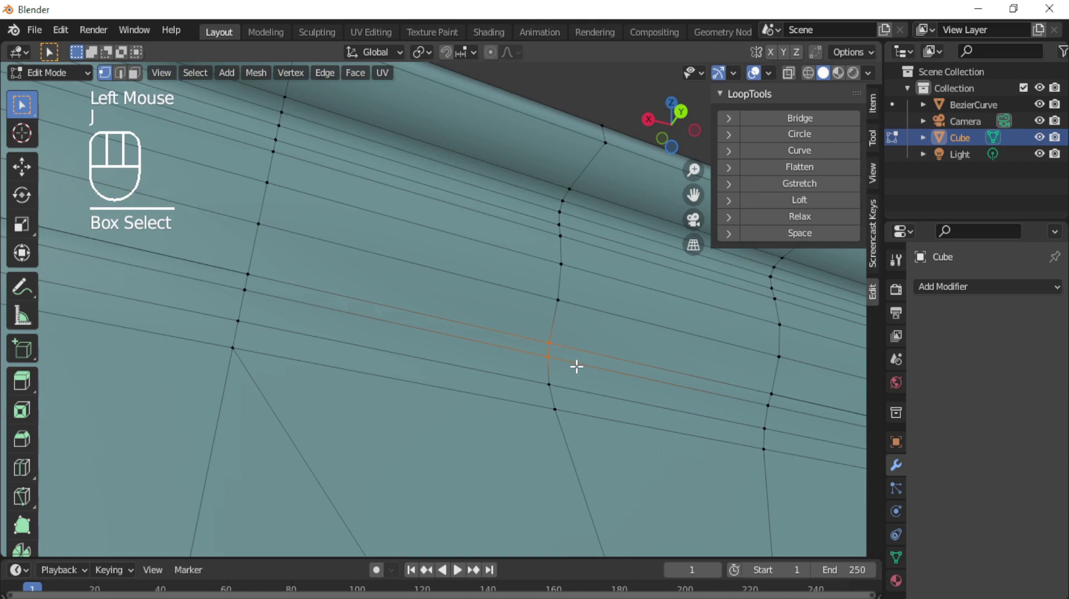
# - Move a stray vertex near the plank's top edge into its new position
pyautogui.moveTo(582, 367)
pyautogui.mouseDown(button='middle')
pyautogui.moveTo(540, 406)
pyautogui.moveTo(351, 370)
pyautogui.moveTo(592, 369)
pyautogui.moveTo(568, 363)
pyautogui.mouseUp(button='middle')
pyautogui.scroll(-1, 307, 357)
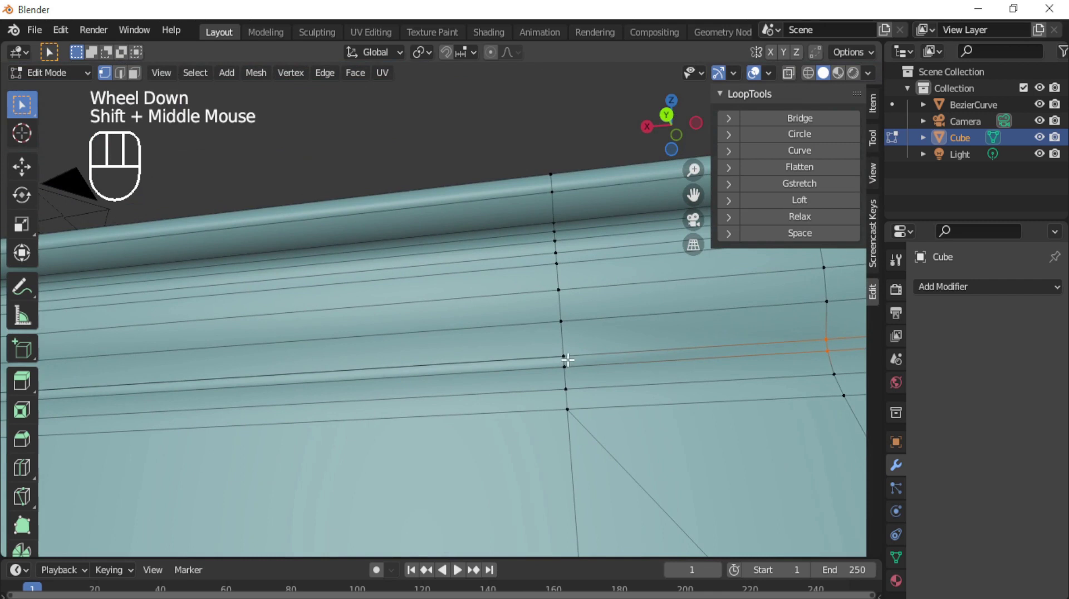
pyautogui.click(570, 362)
pyautogui.press('g')
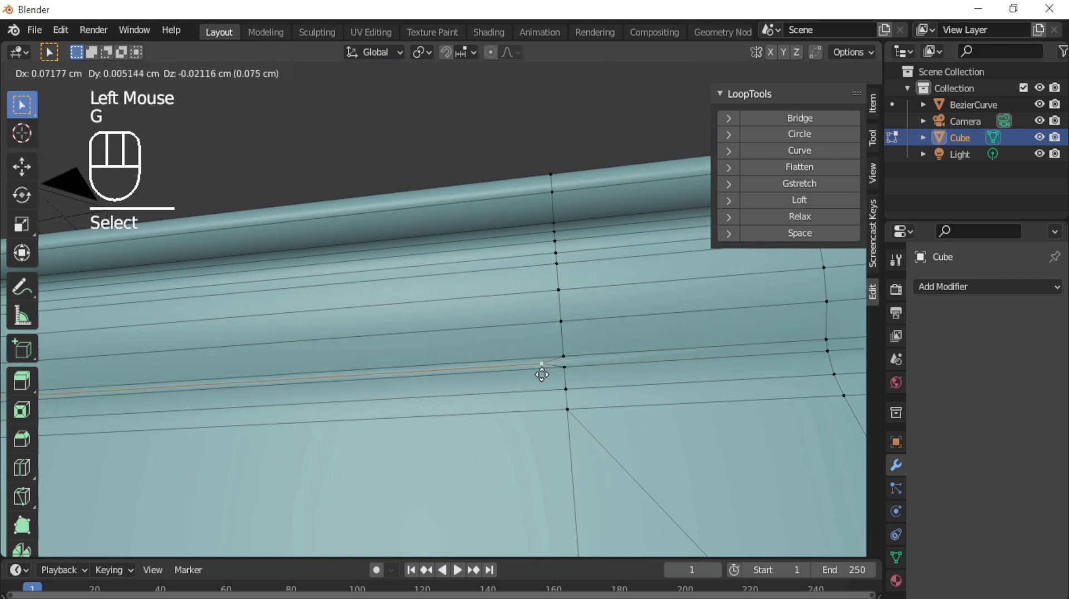
pyautogui.click(542, 374)
pyautogui.scroll(-3, 429, 363)
pyautogui.keyDown('shift'); pyautogui.moveTo(429, 363); pyautogui.dragTo(655, 361, button='middle'); pyautogui.keyUp('shift')
# - Dissolve the extra edge loop along the plank near the screw hole, then return to Object Mode
pyautogui.press('2')
pyautogui.keyDown('alt'); pyautogui.click(653, 339); pyautogui.keyUp('alt')
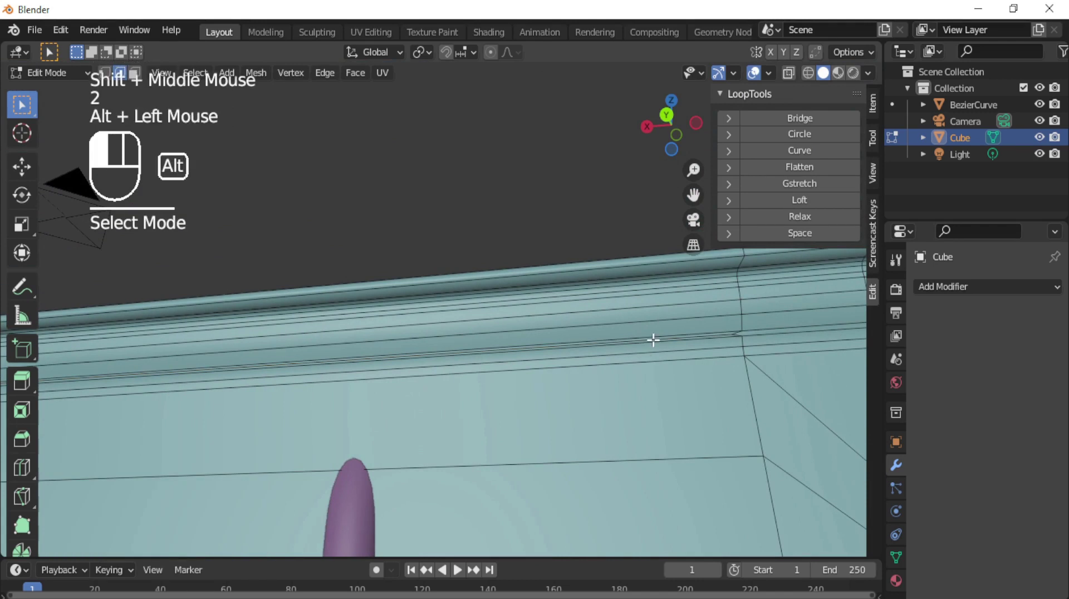
pyautogui.scroll(-6, 553, 360)
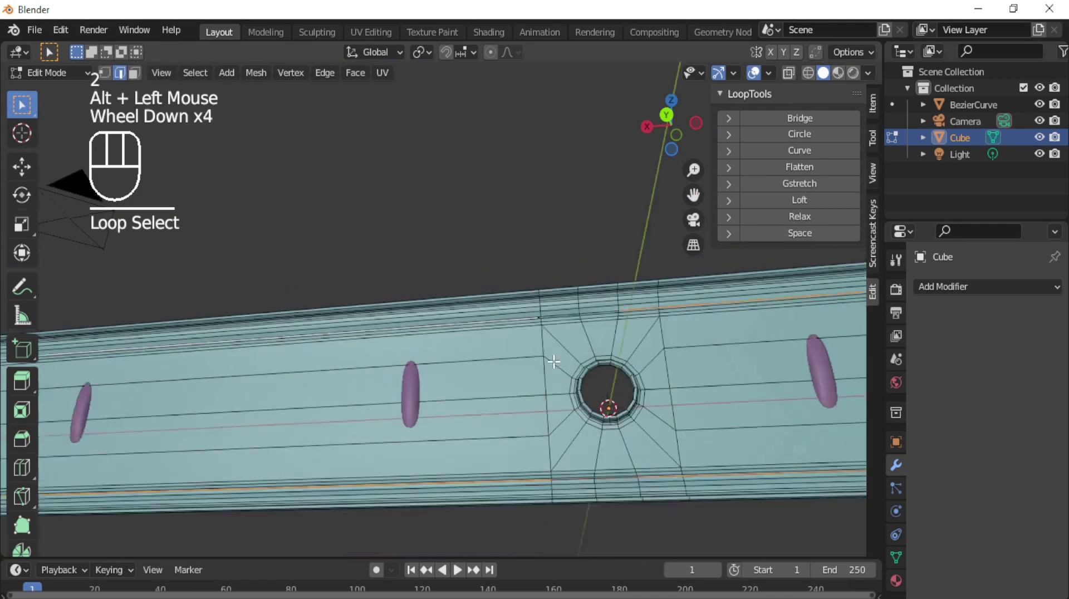
pyautogui.scroll(5, 553, 361)
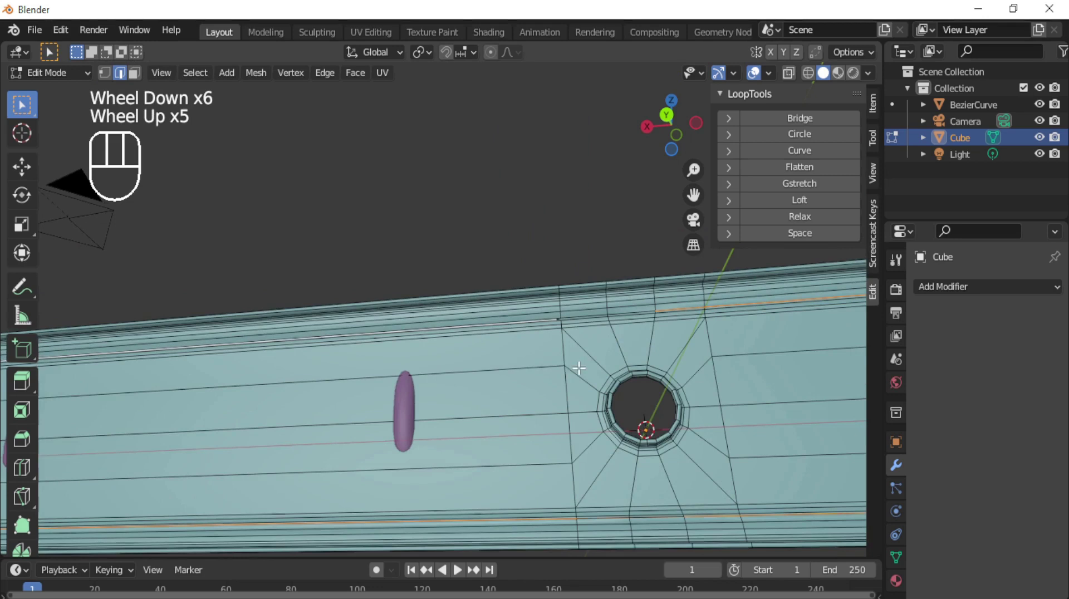
pyautogui.scroll(3, 579, 368)
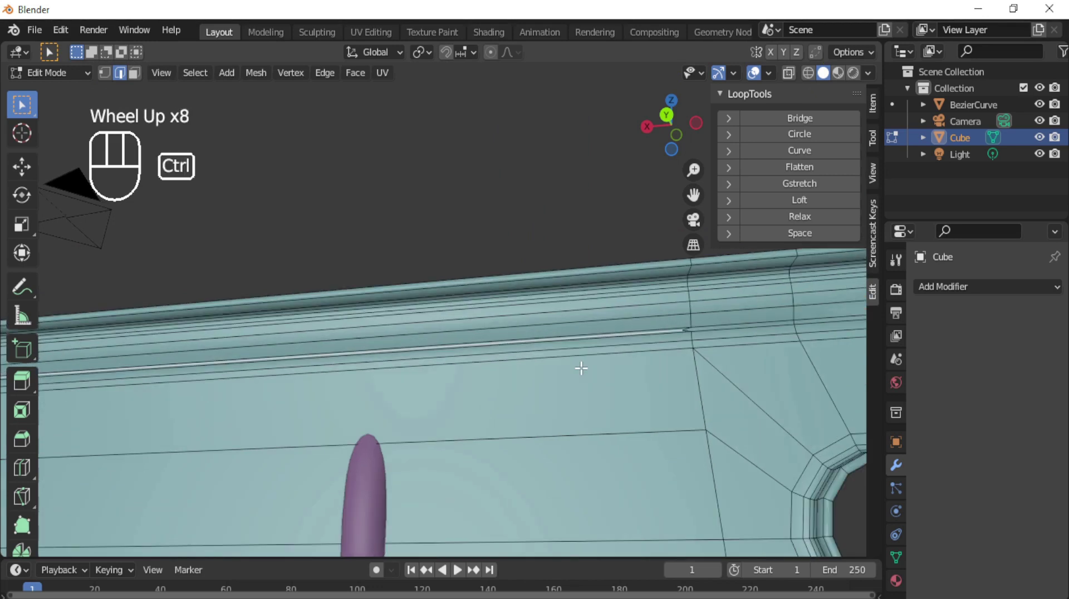
pyautogui.hotkey('ctrl', 'x')
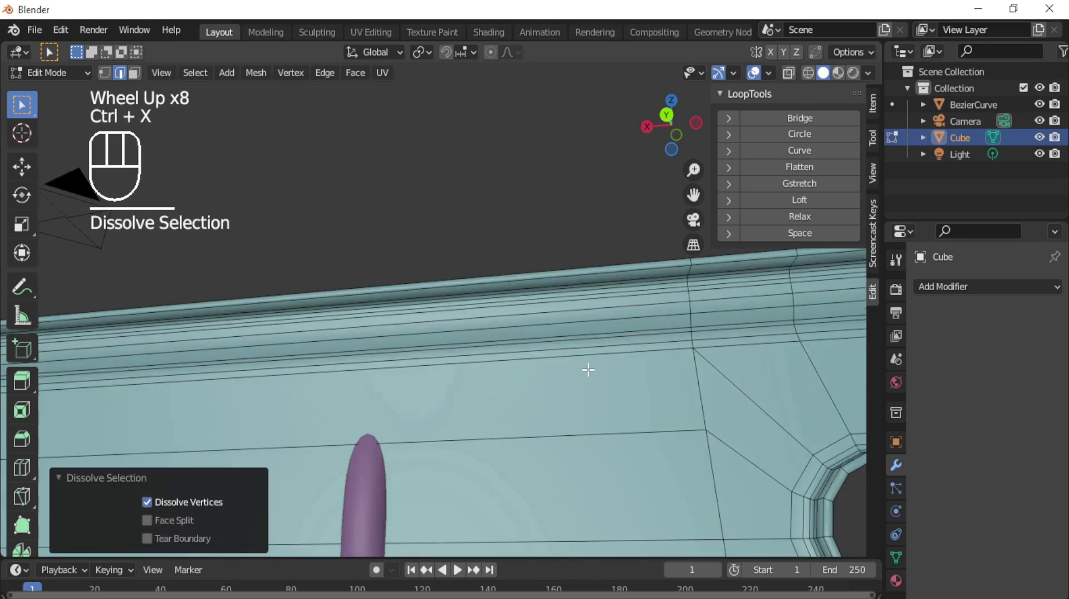
pyautogui.scroll(-3, 588, 369)
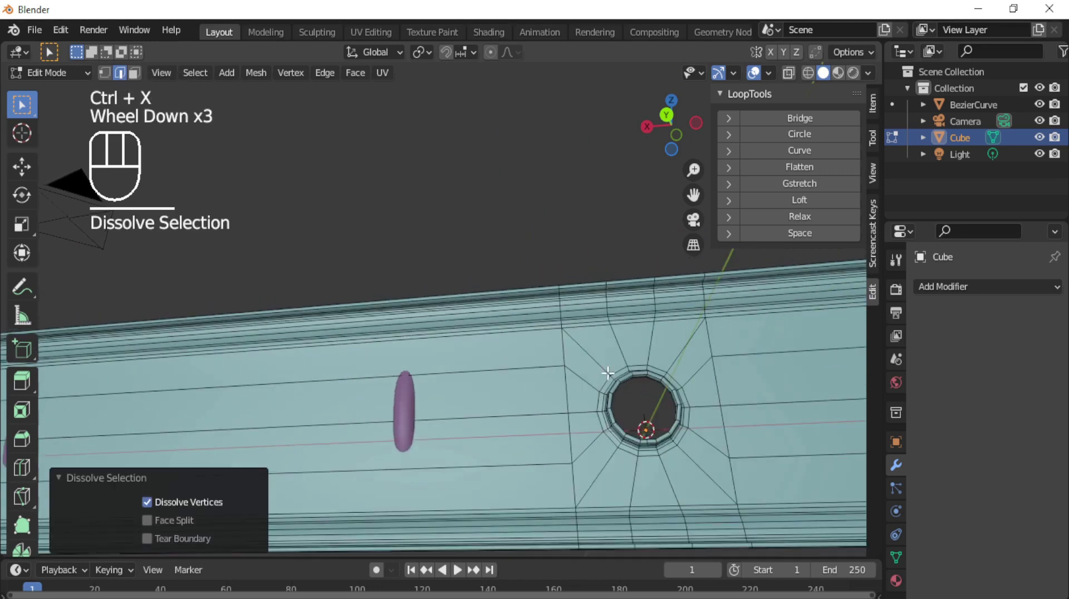
pyautogui.keyDown('shift'); pyautogui.moveTo(620, 387); pyautogui.dragTo(551, 469, button='middle'); pyautogui.keyUp('shift')
pyautogui.press('Tab')
pyautogui.scroll(-2, 607, 369)
# - Join the hooks into the plank with Ctrl+J, keeping the Cube as the active object
pyautogui.click(557, 390)
pyautogui.scroll(-1, 529, 467)
pyautogui.moveTo(551, 469); pyautogui.dragTo(663, 442, button='middle')
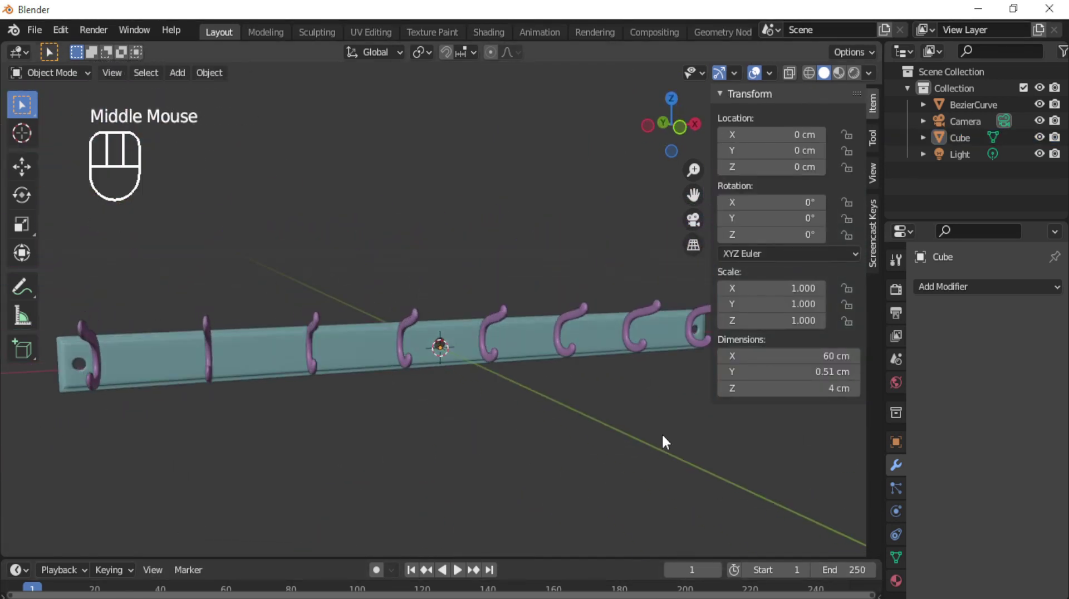
pyautogui.click(590, 339)
pyautogui.click(640, 312)
pyautogui.keyDown('shift'); pyautogui.click(530, 338); pyautogui.keyUp('shift')
pyautogui.hotkey('ctrl', 'j')
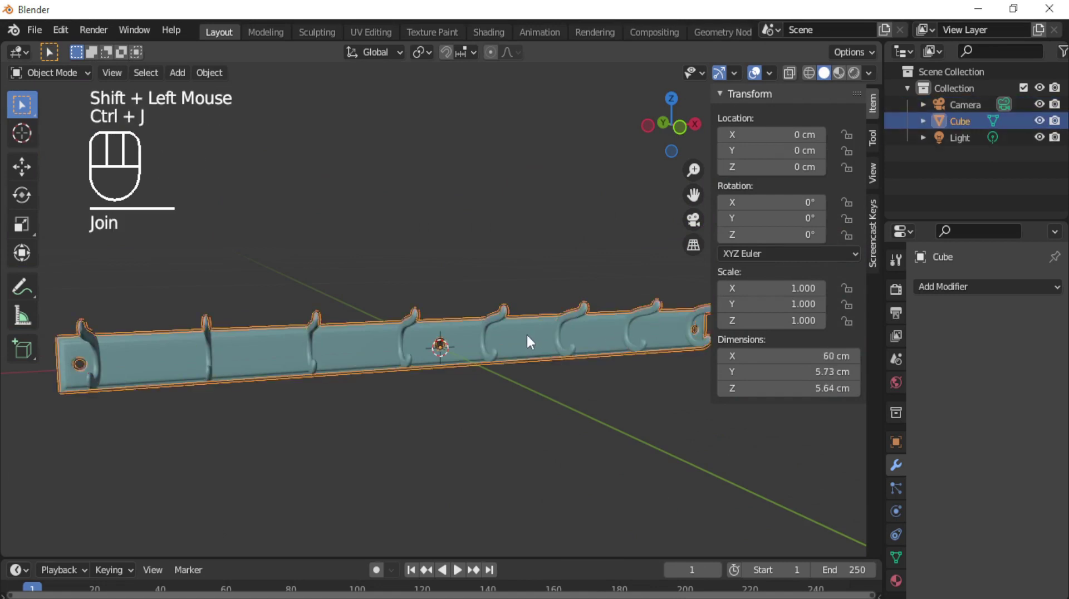
# - Deselect the joined rack, hide the sidebar, and view the hooks' curves
pyautogui.click(577, 397)
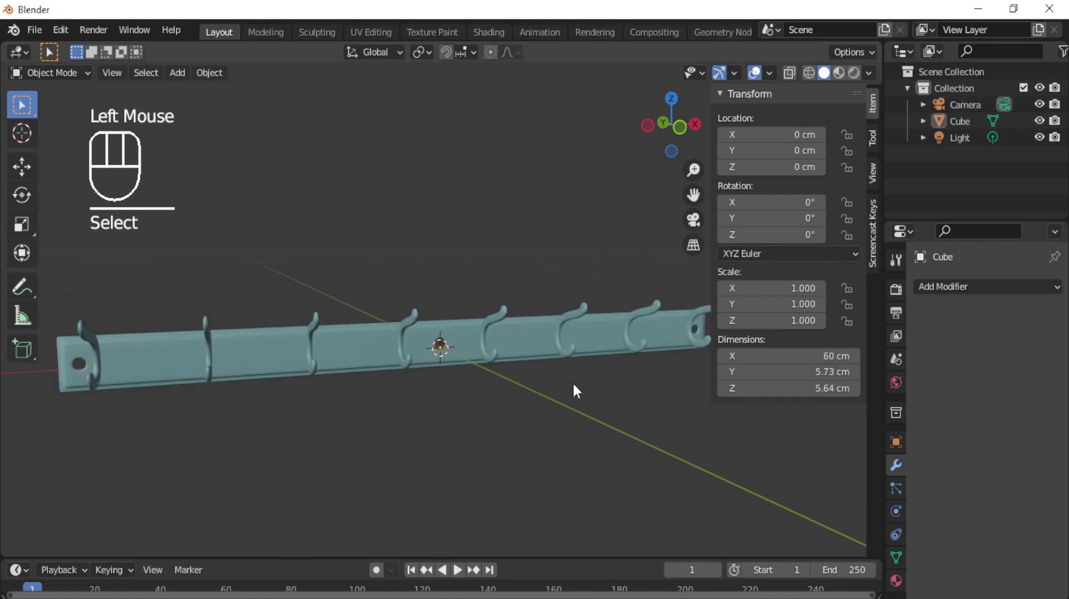
pyautogui.press('n')
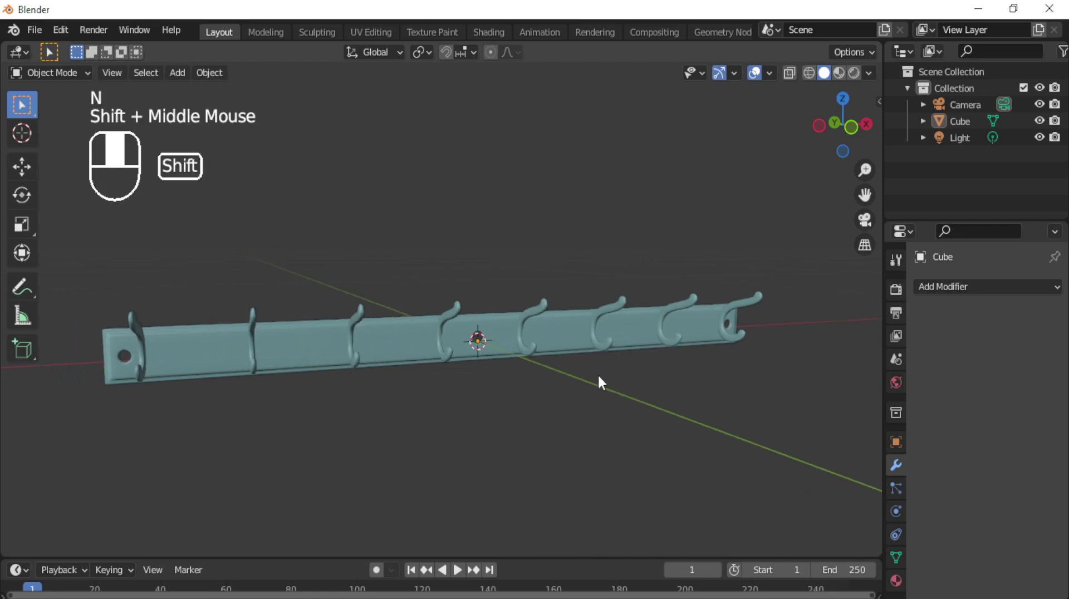
pyautogui.moveTo(599, 377); pyautogui.dragTo(645, 381, button='middle')
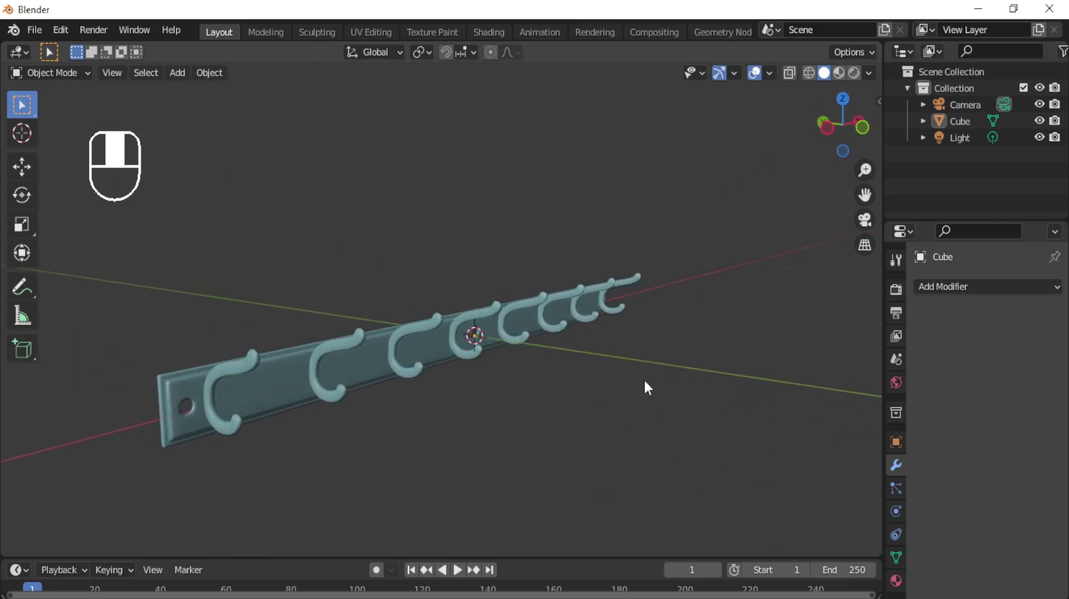